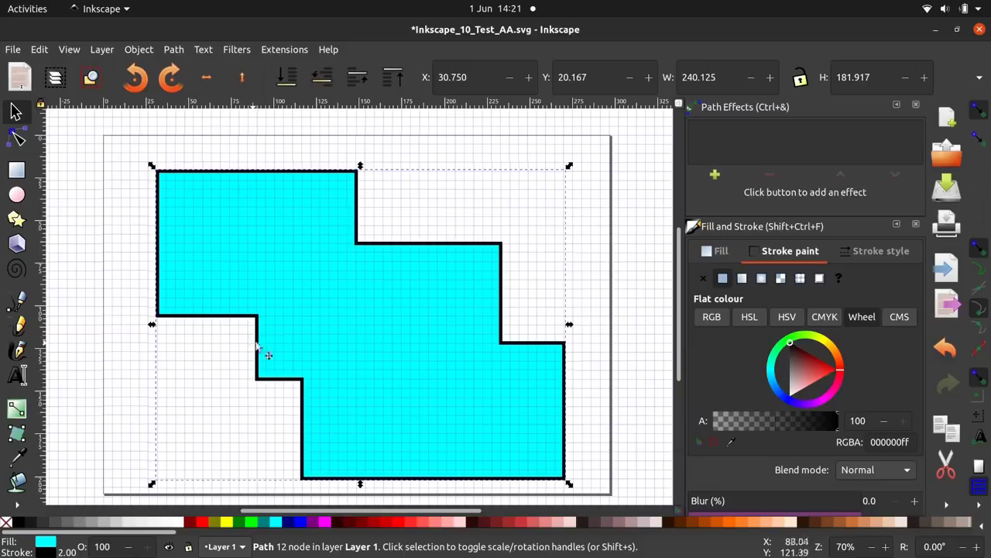
- Browse the Live Path Effects list for the cyan path, then marquee-select all six round icons
click(715, 177)
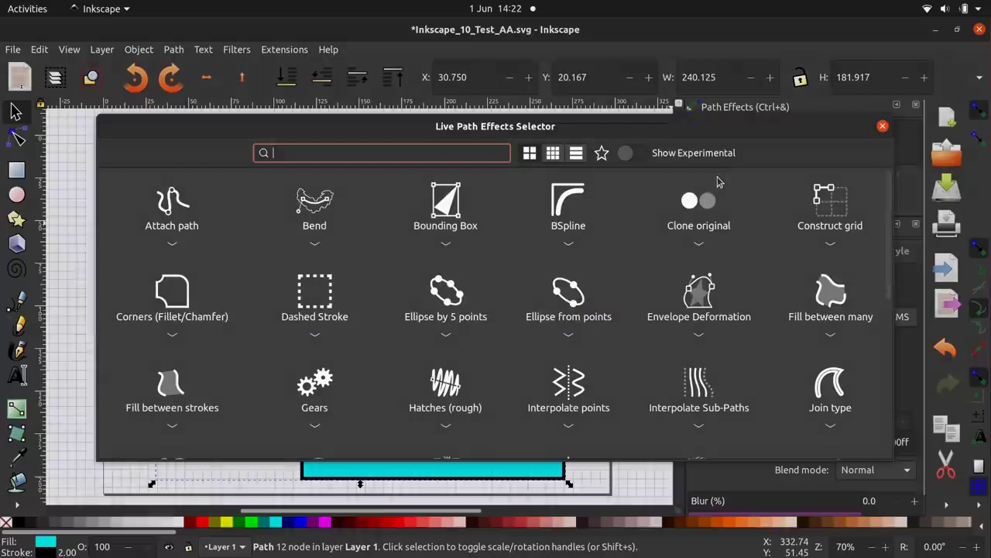
scroll(891, 225, down, 5)
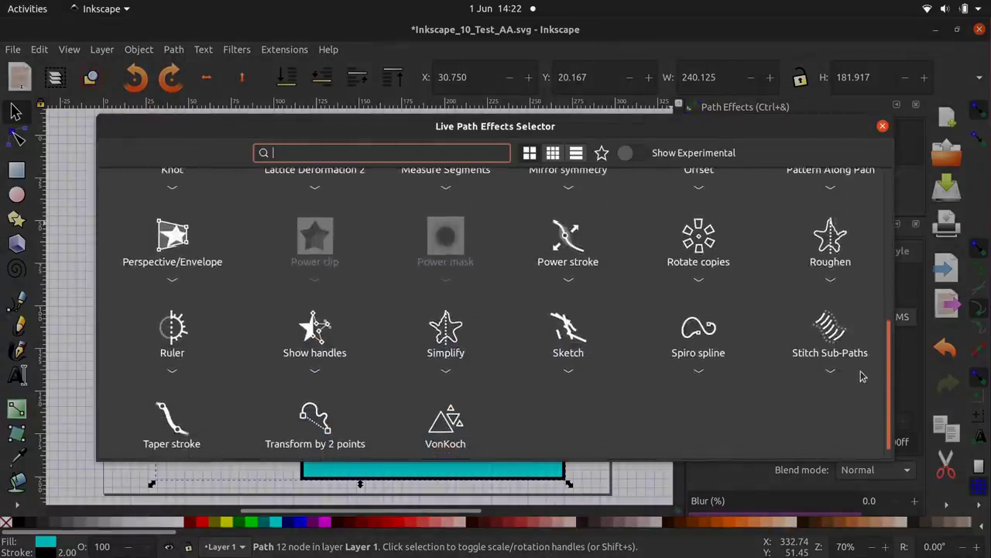
drag(763, 109, 240, 476)
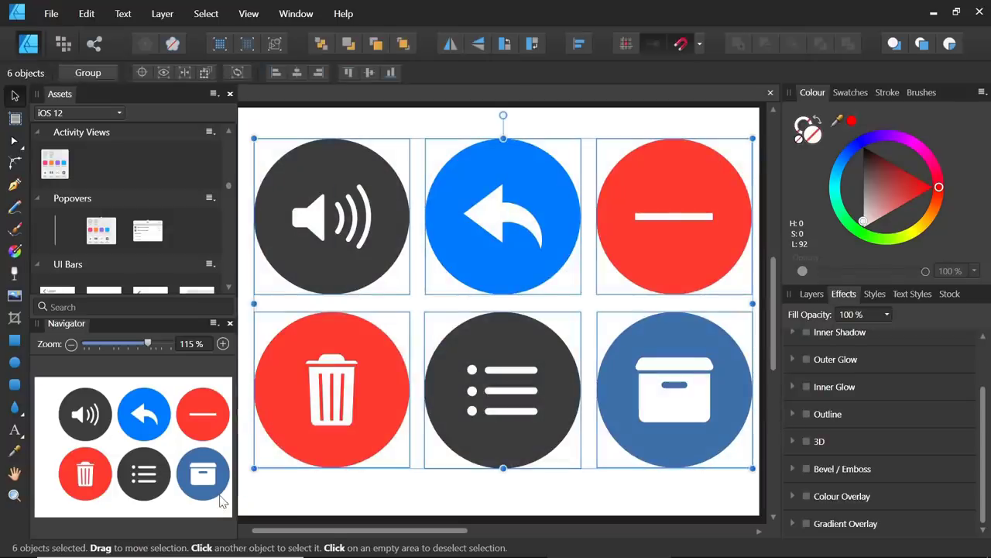
- Apply Bevel / Emboss to the six selected icons and deselect to view the result
click(806, 469)
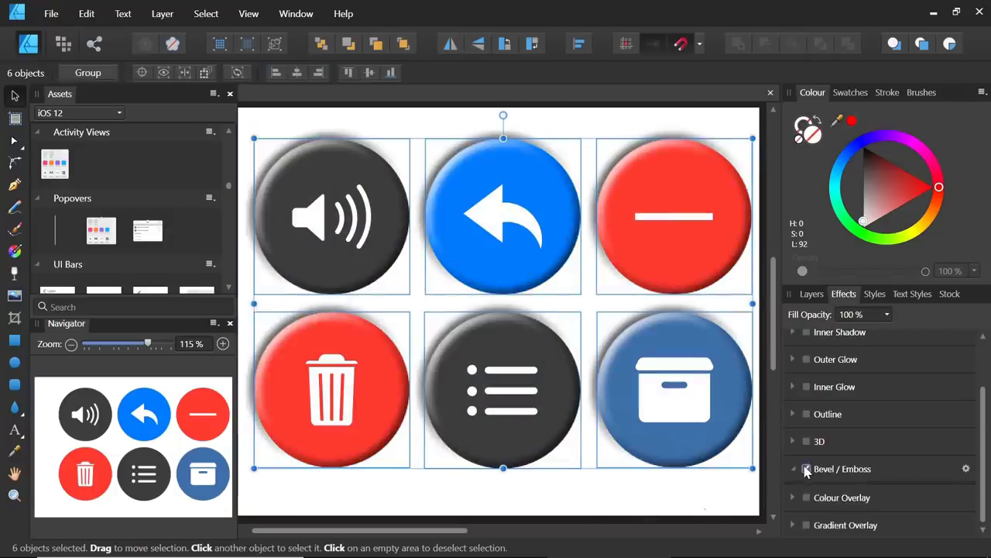
click(609, 500)
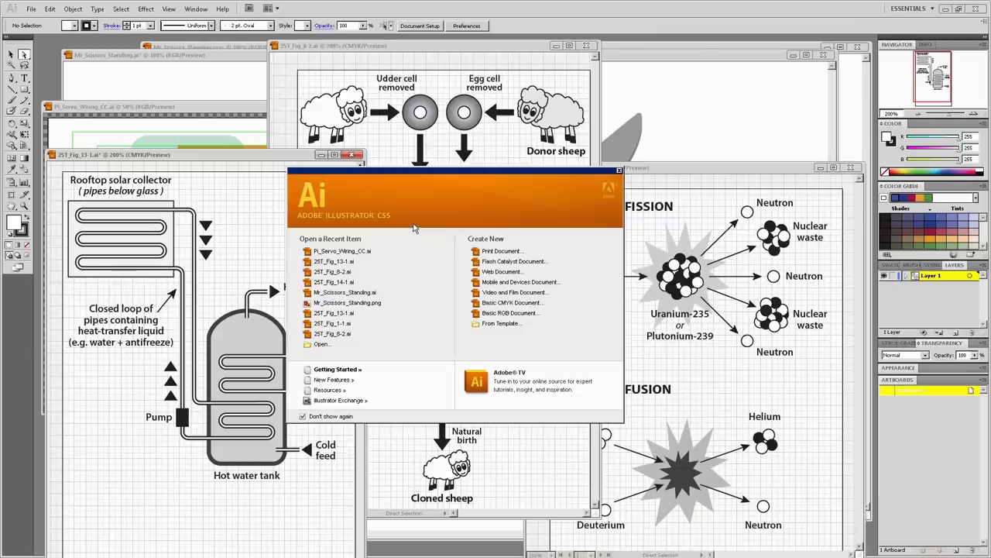
- Close the welcome screen and cycle through the sheep, fission, servo and Mr_Scissors_Standing.ai windows
click(619, 169)
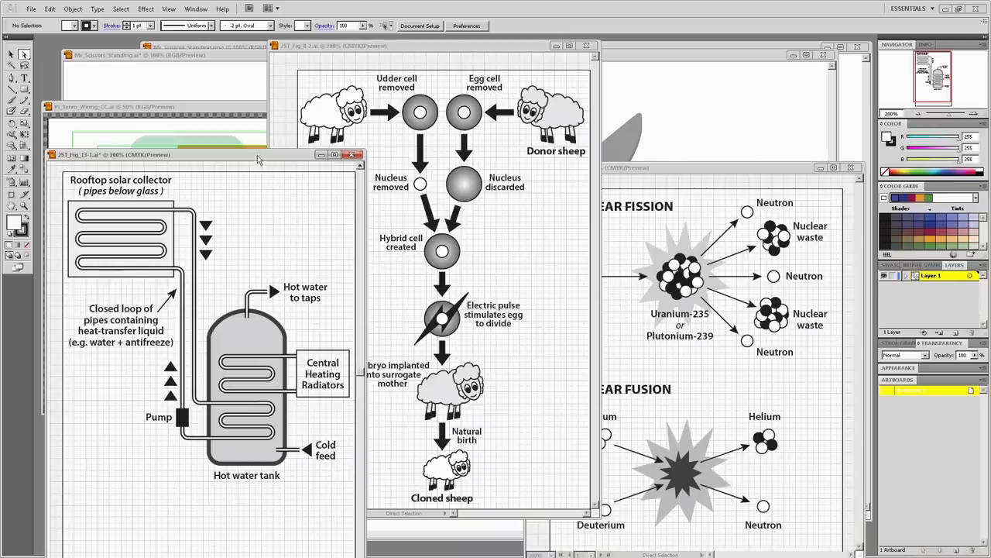
click(426, 53)
click(669, 186)
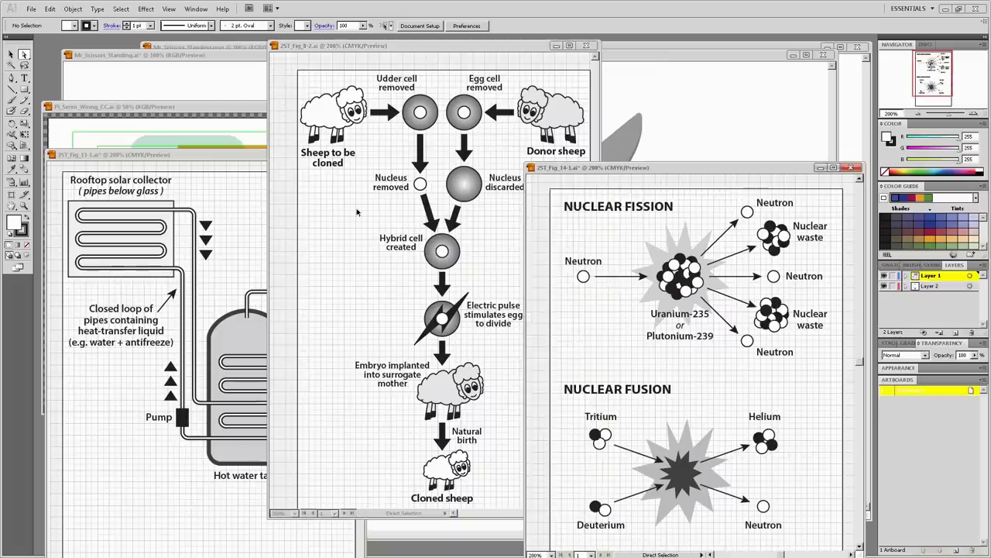
click(207, 114)
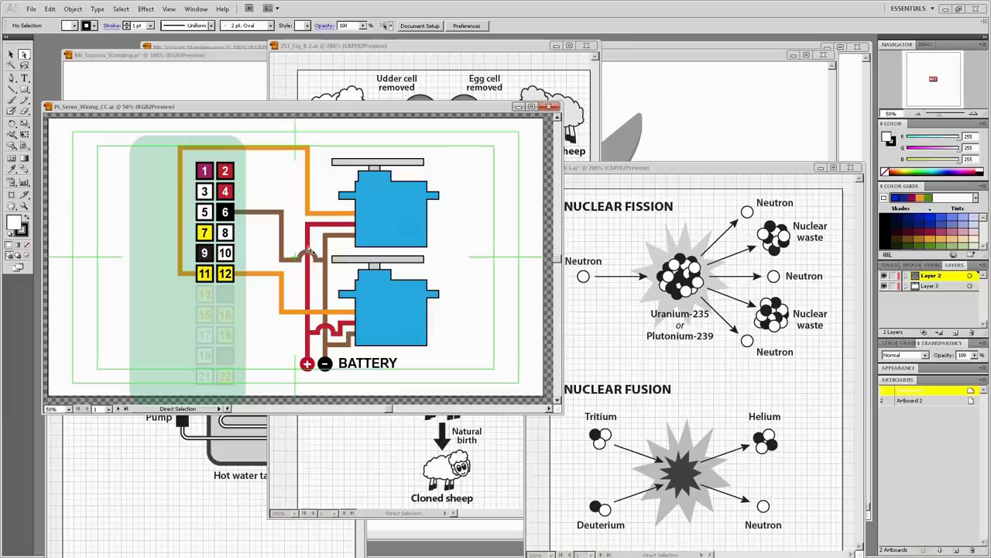
click(637, 63)
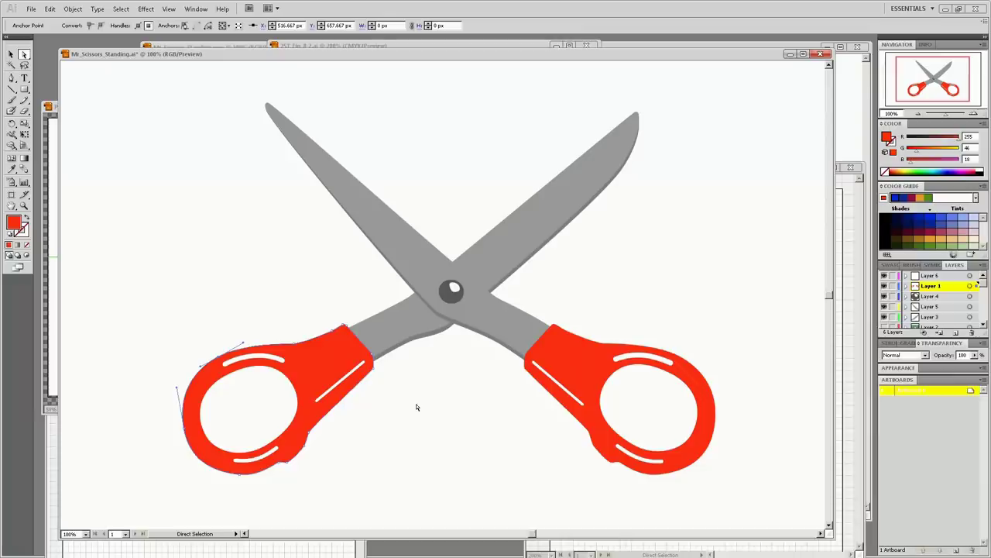
- Select the blades and left handle, trial-drag the handle's top anchor, then undo it
click(504, 253)
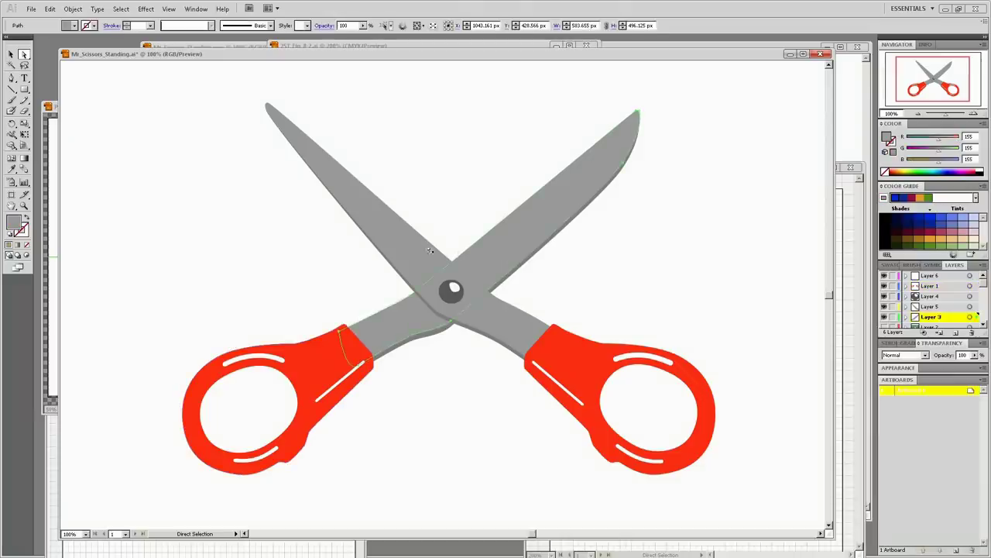
click(379, 229)
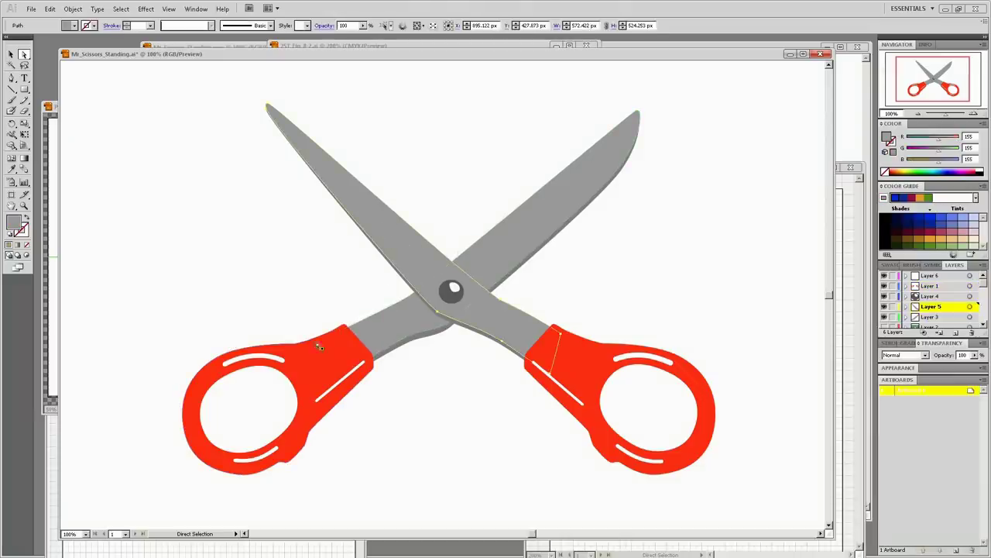
click(311, 373)
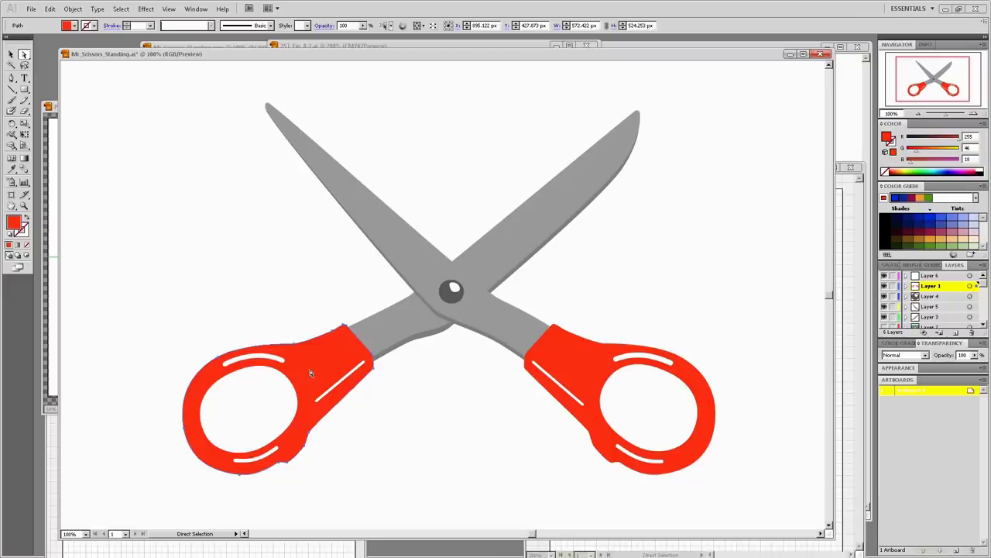
click(220, 360)
drag(220, 361, 200, 312)
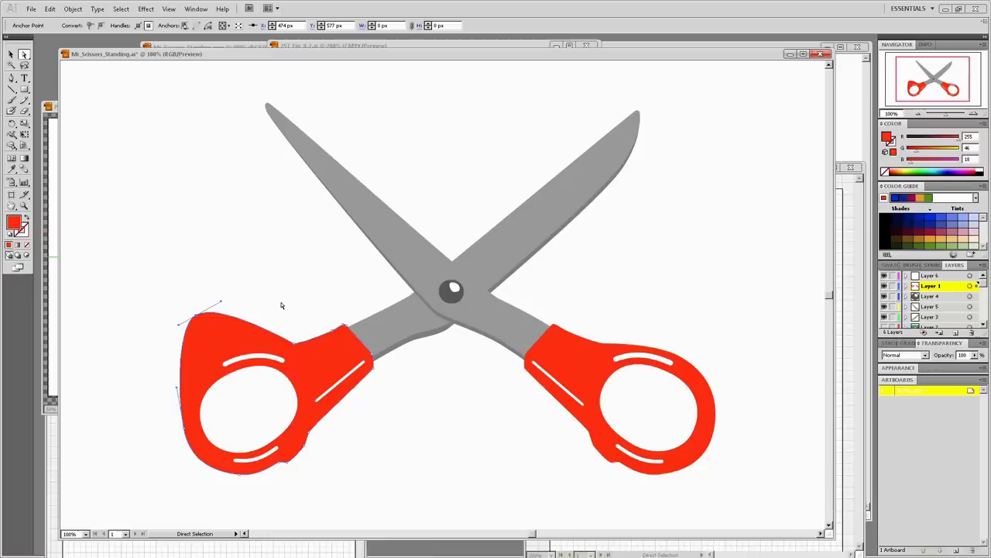
key(ctrl+z)
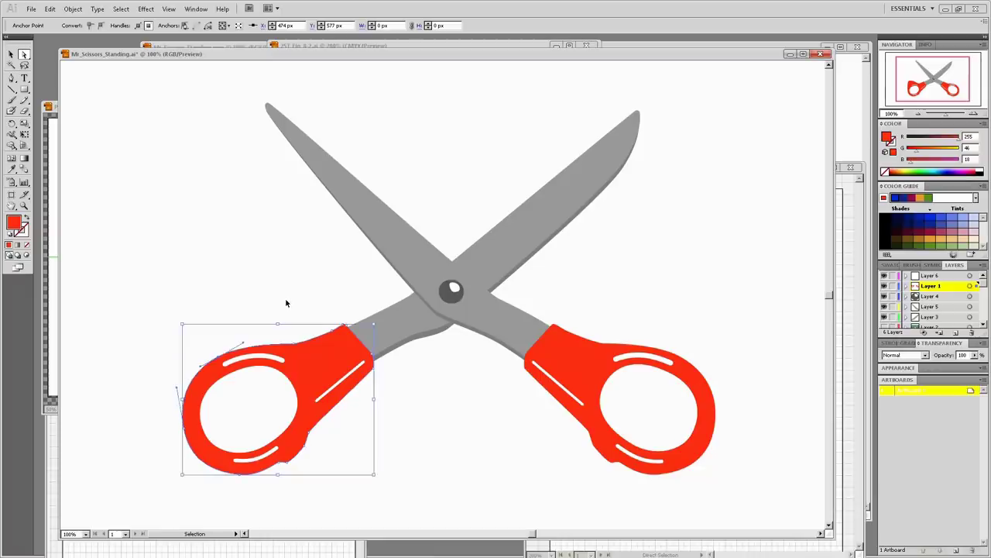
- Add the right handle and recolour both handles dark maroon using Color Guide swatches
shift+click(581, 361)
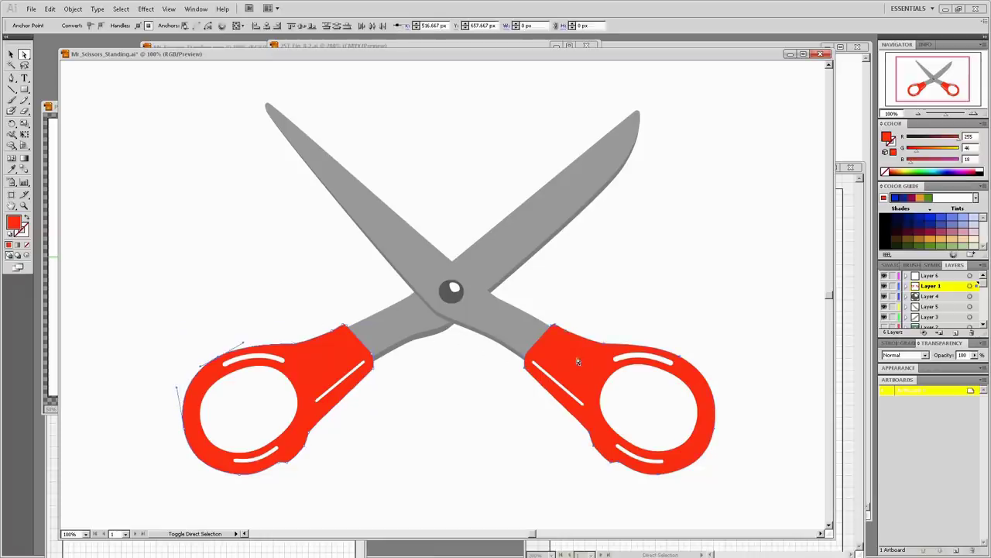
click(929, 218)
click(939, 246)
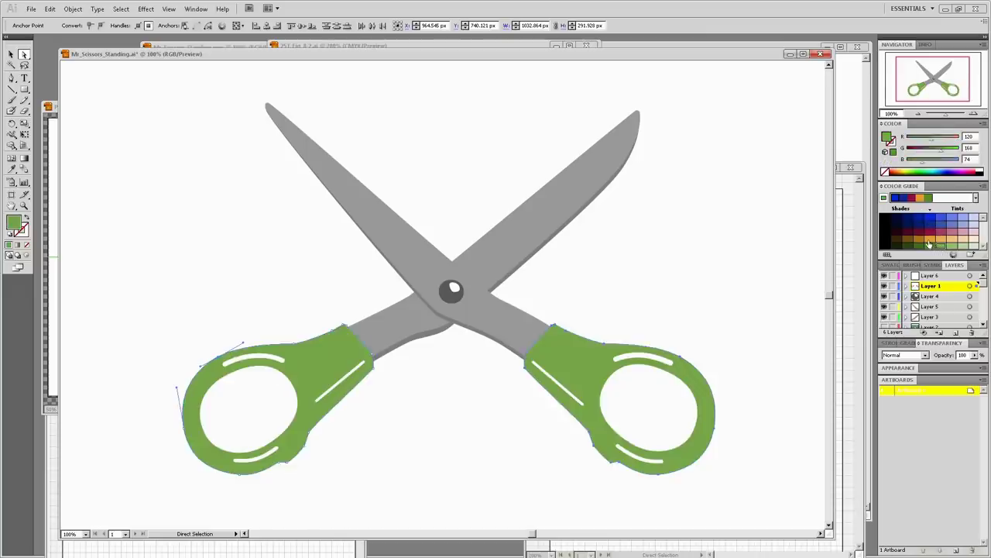
click(927, 241)
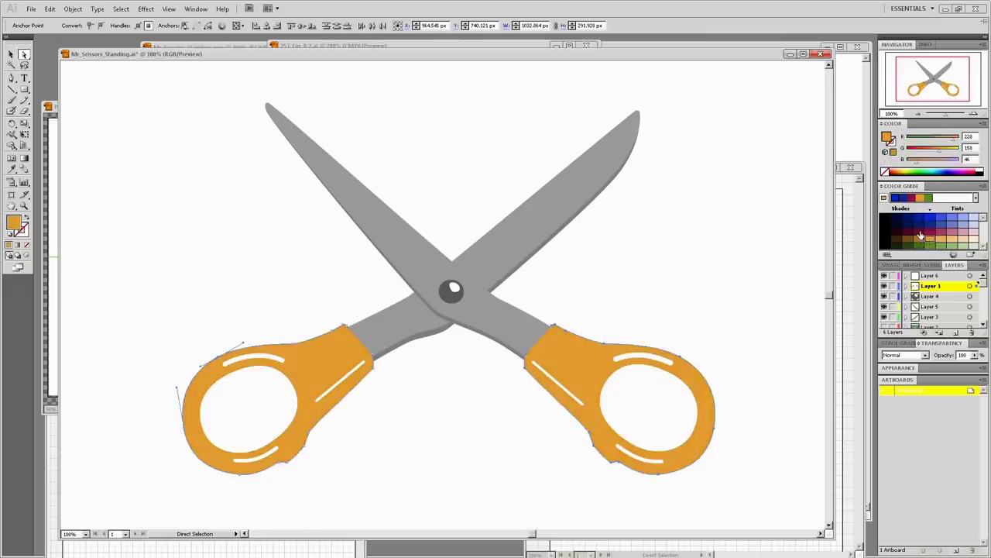
click(919, 234)
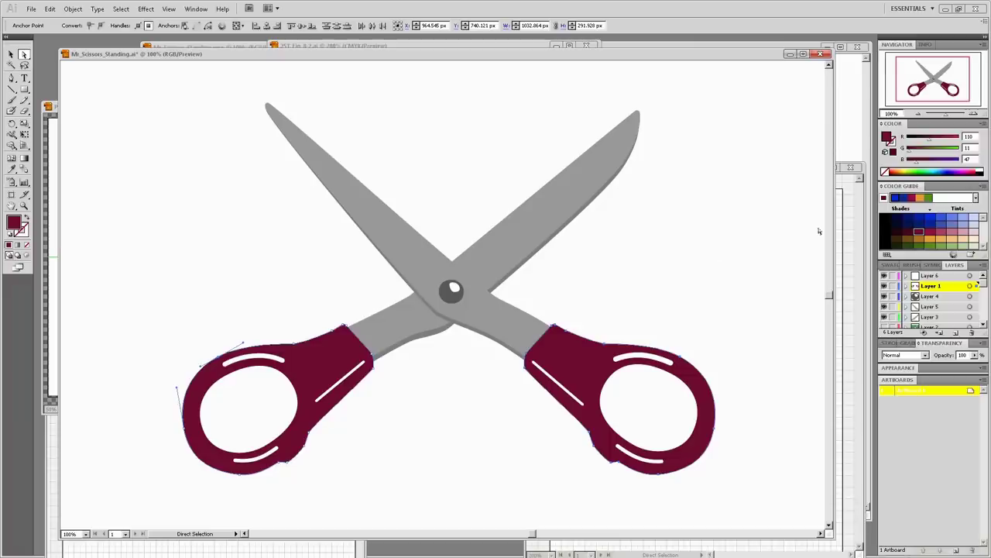
- Zoom in on the smooth vector pivot with the Navigator, then bring the PNG scissors forward
click(974, 115)
click(974, 115)
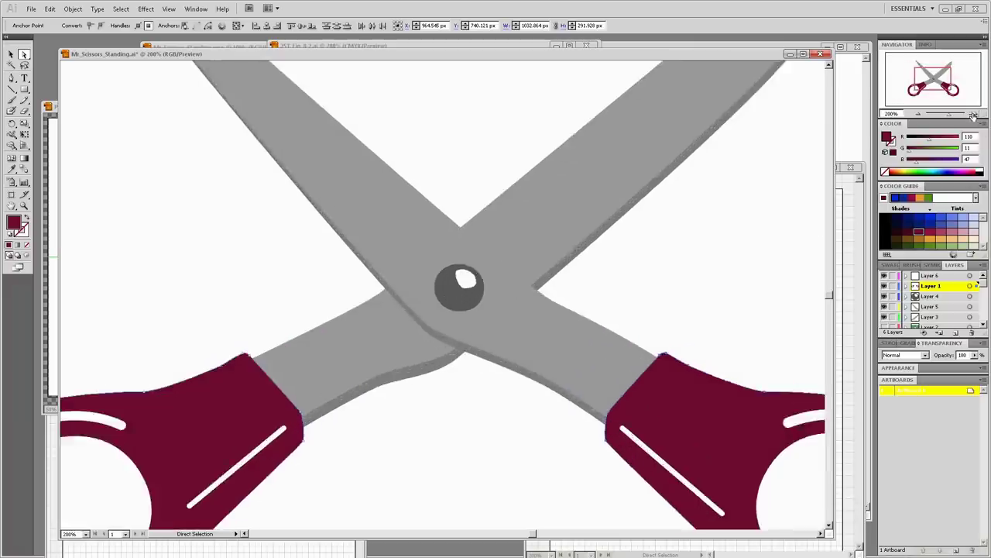
click(973, 114)
click(973, 114)
click(974, 115)
click(973, 115)
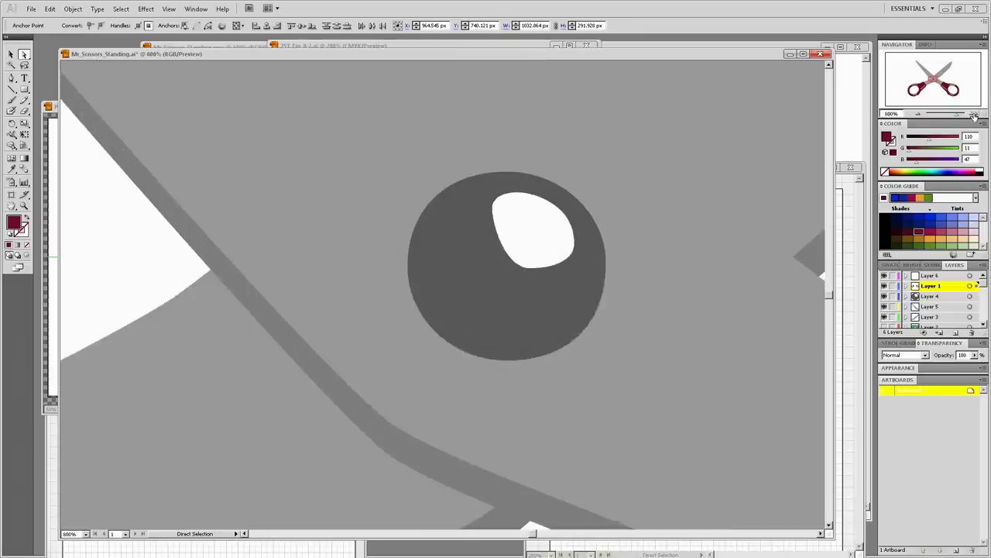
click(973, 115)
click(974, 115)
click(973, 115)
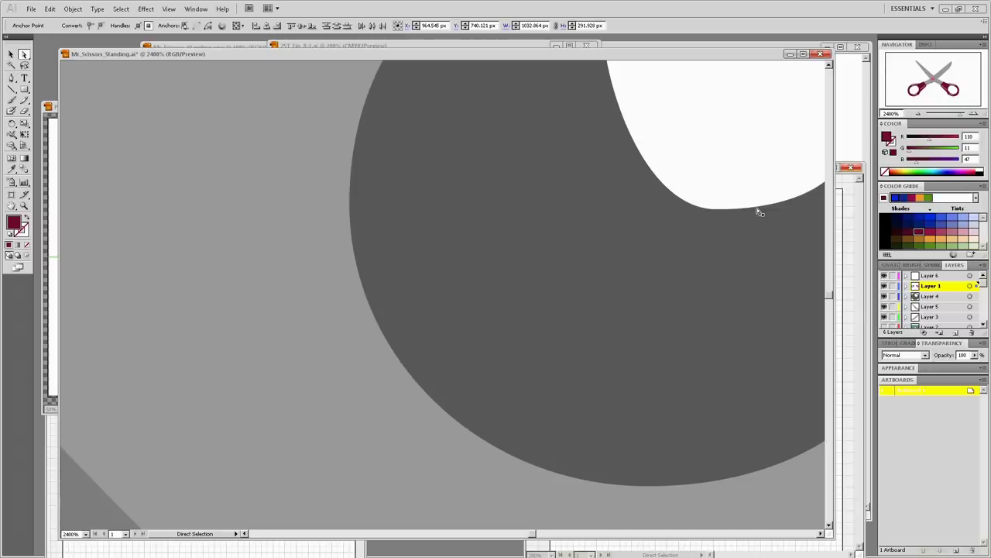
click(851, 130)
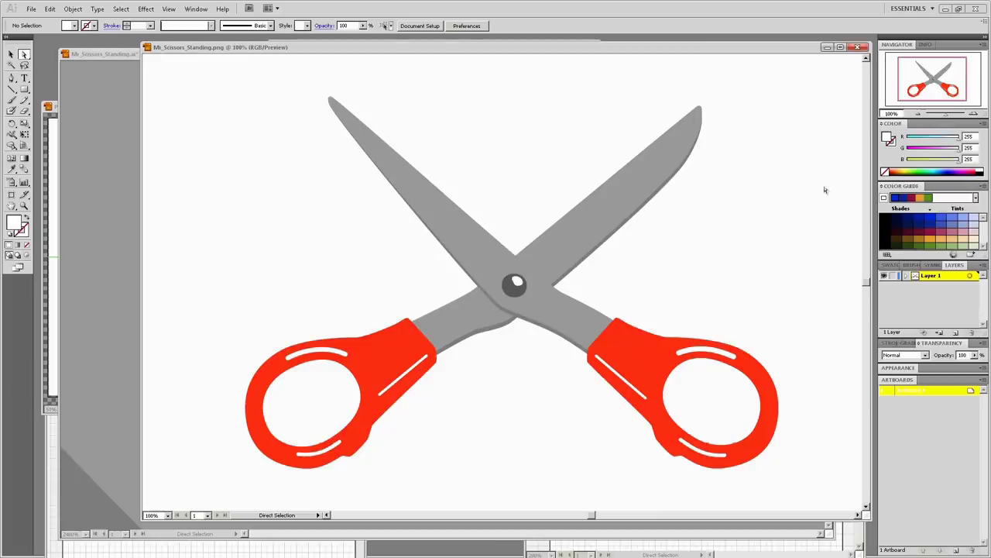
- Zoom in on the PNG scissors pivot until its pixels show
click(974, 114)
click(973, 114)
click(973, 114)
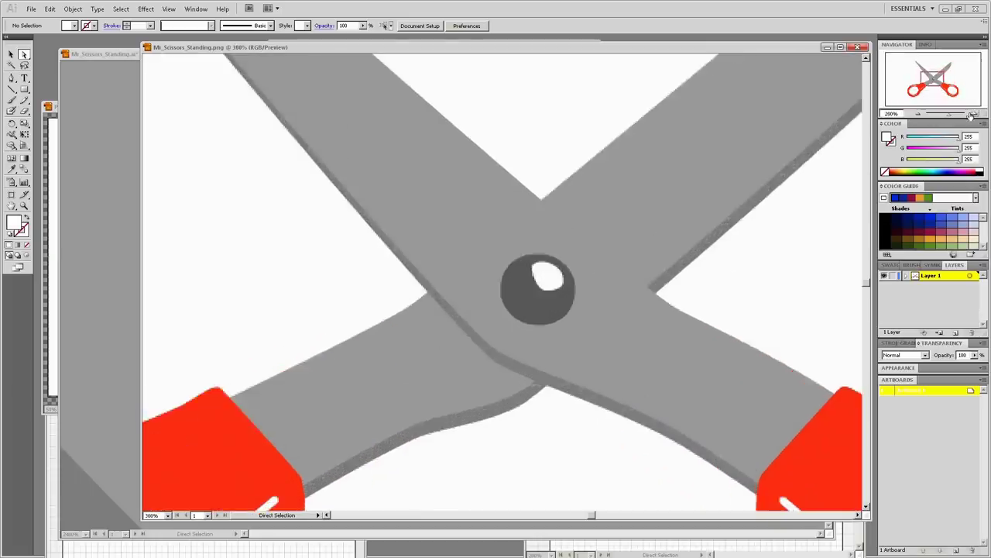
click(974, 115)
click(976, 115)
click(977, 116)
click(978, 117)
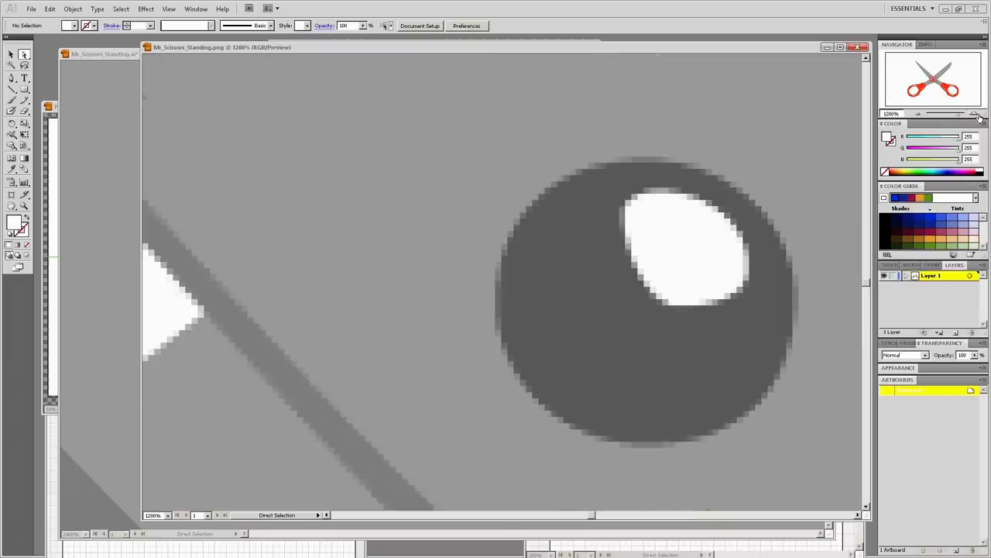
click(978, 116)
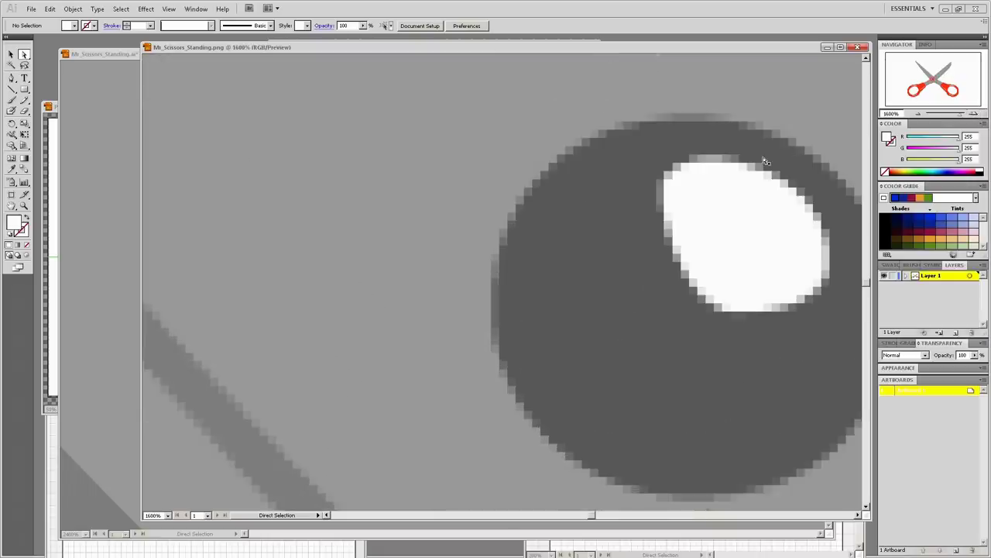
- Return to the vector scissors drawing and zoom out to show the whole scissors at 100%
click(91, 98)
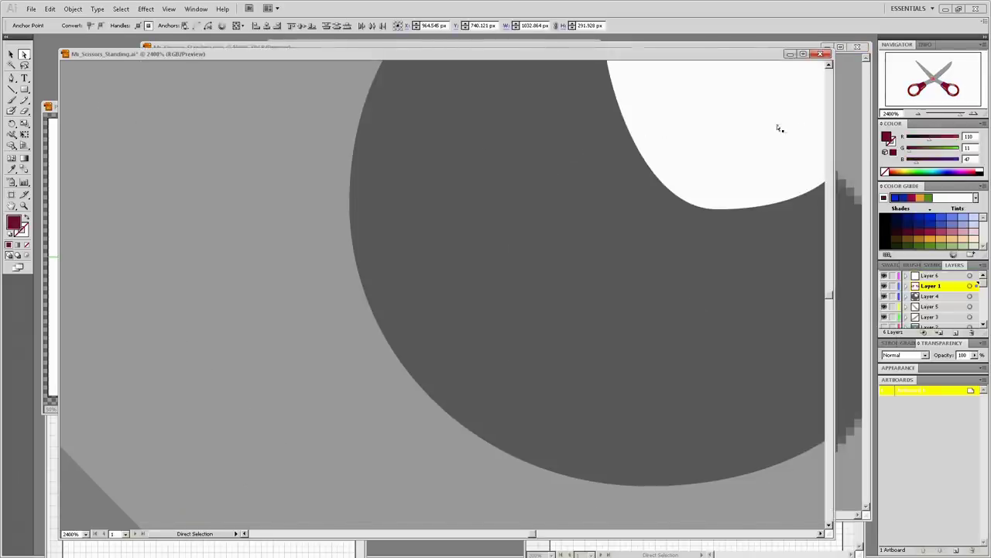
click(918, 115)
click(918, 115)
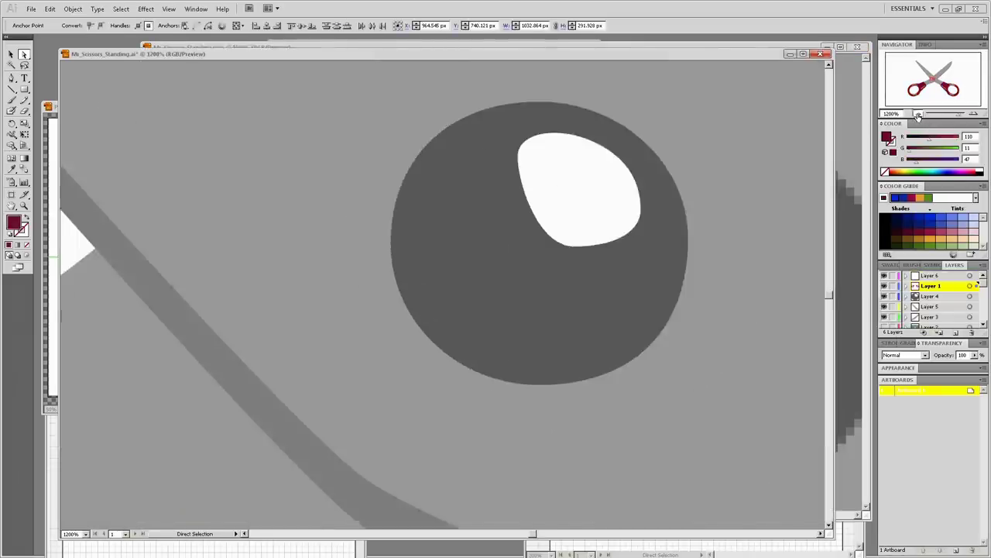
click(918, 114)
click(918, 115)
click(918, 115)
click(917, 115)
click(917, 115)
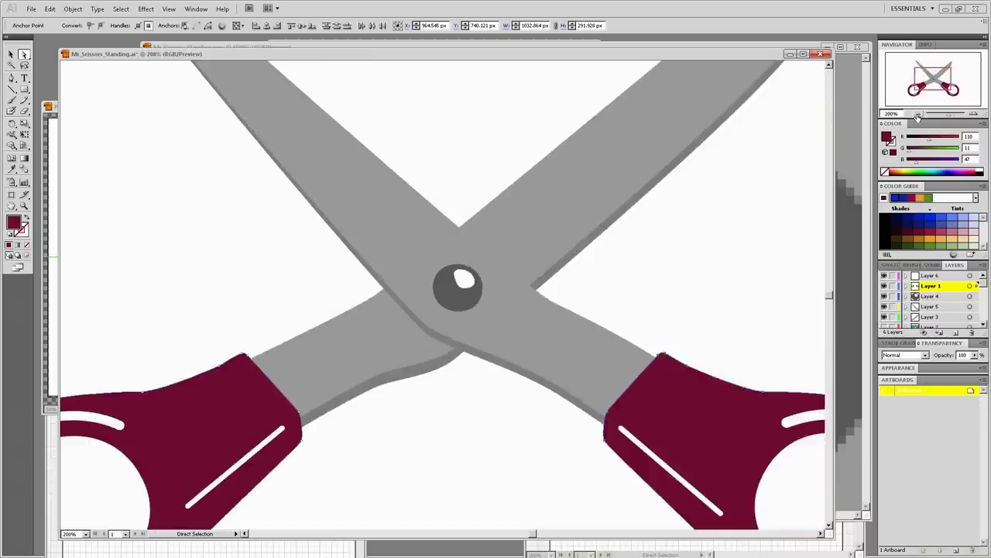
click(917, 115)
click(918, 115)
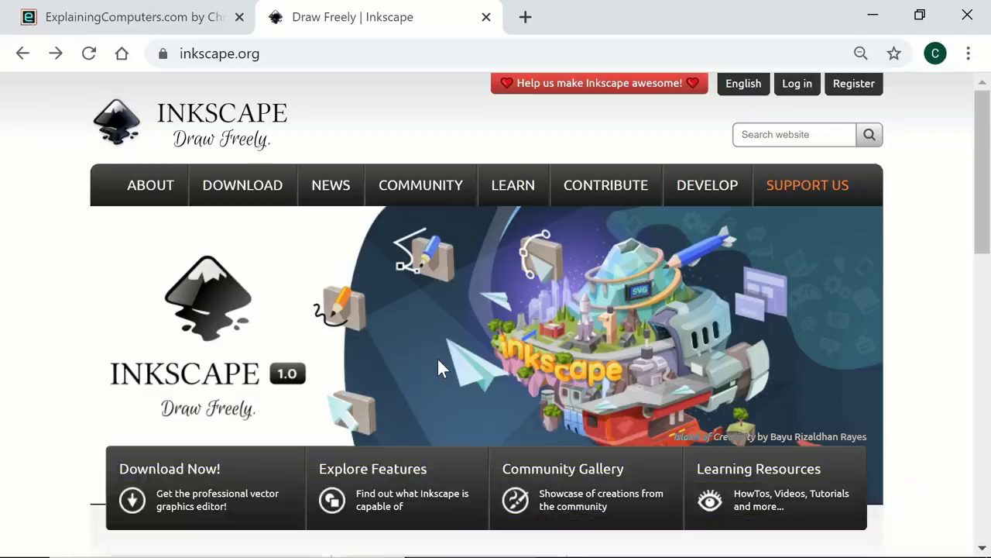
- Open the Inkscape 1.0 Current Version download page from the DOWNLOAD menu, then switch to Inkscape
mouse_move(268, 197)
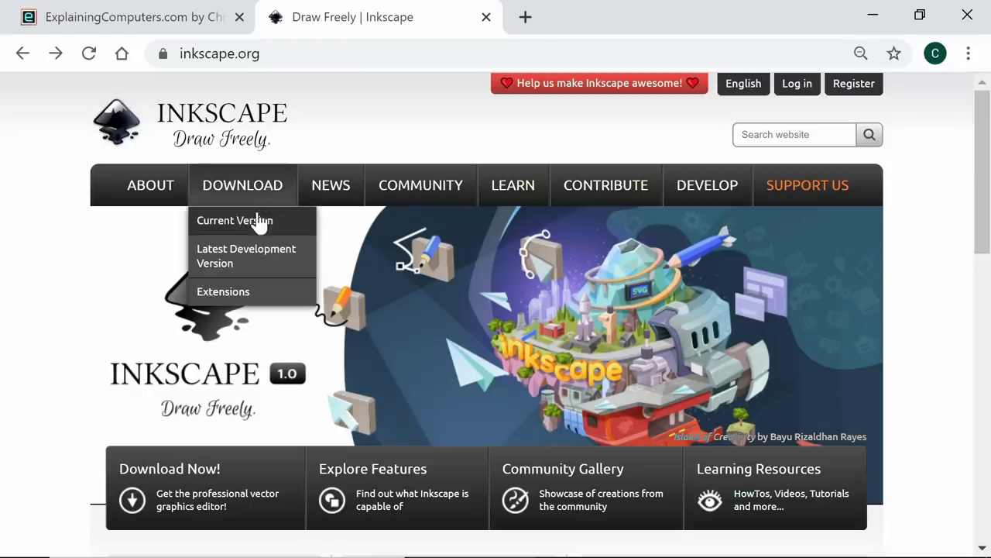
click(259, 220)
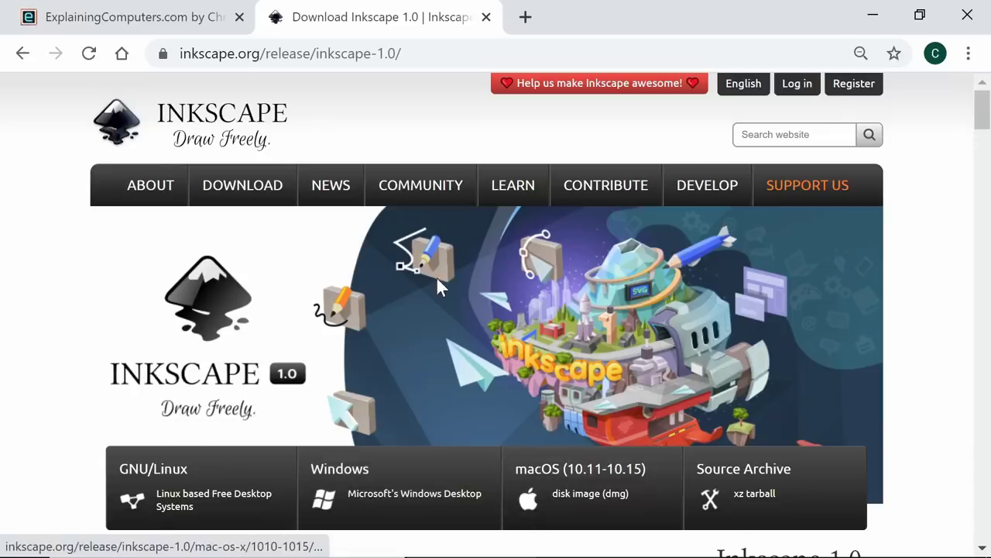
key(alt+Tab)
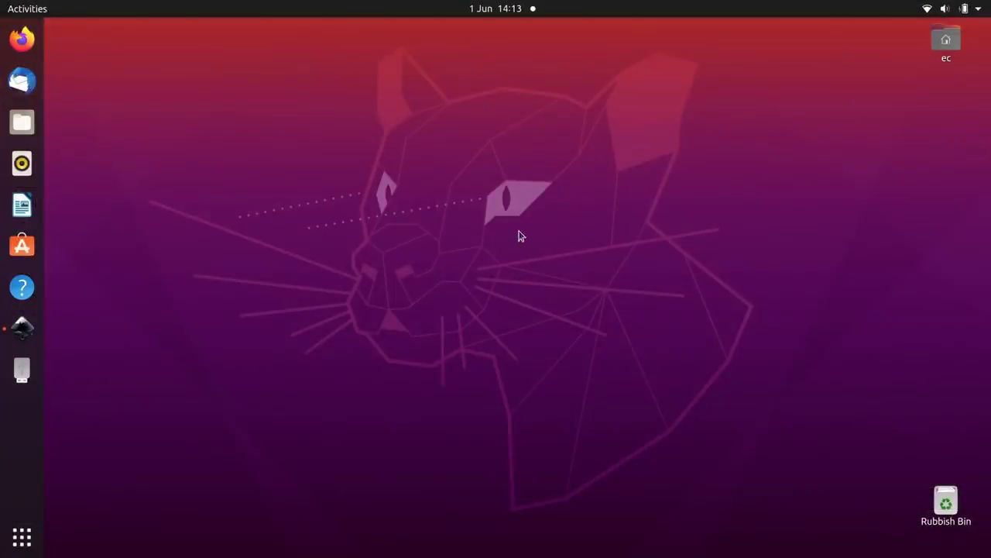
- Bring Inkscape forward and view the Interface > Theme toolbox icon size options in Preferences, leaving them unchanged
click(21, 328)
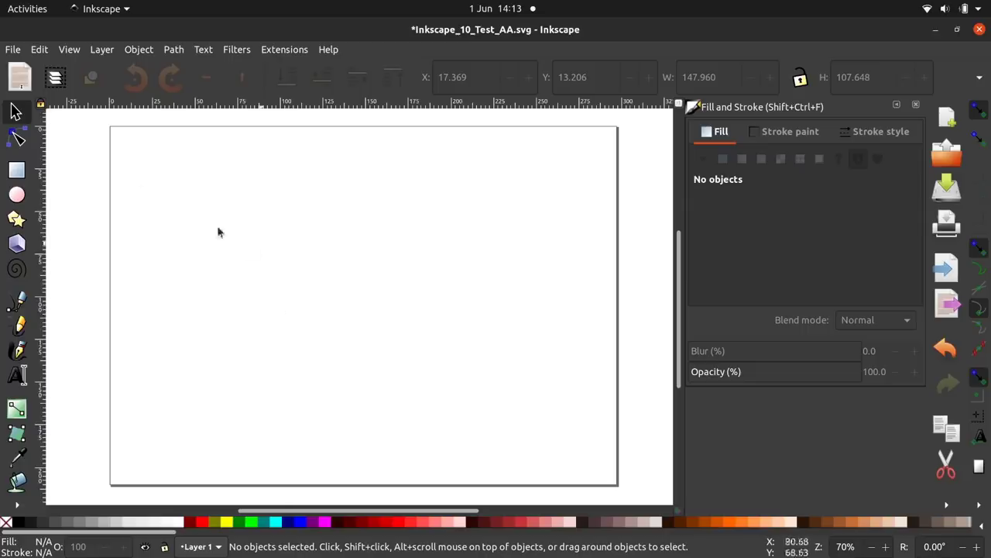
click(39, 48)
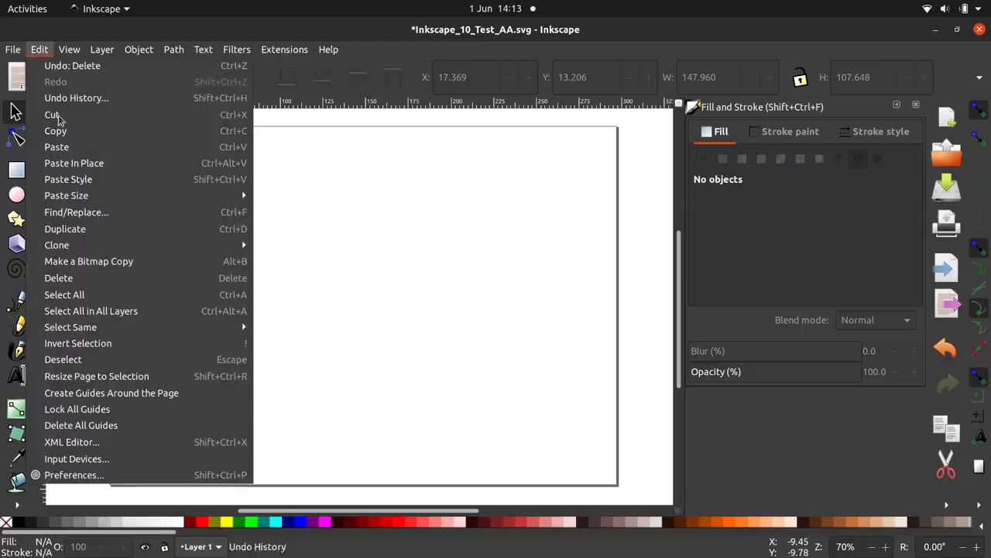
click(88, 472)
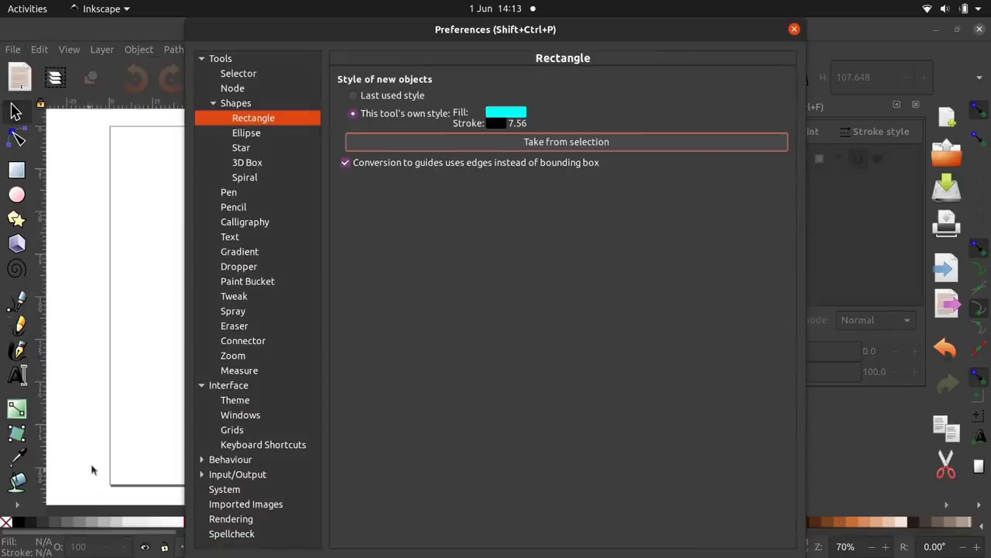
click(201, 59)
click(234, 88)
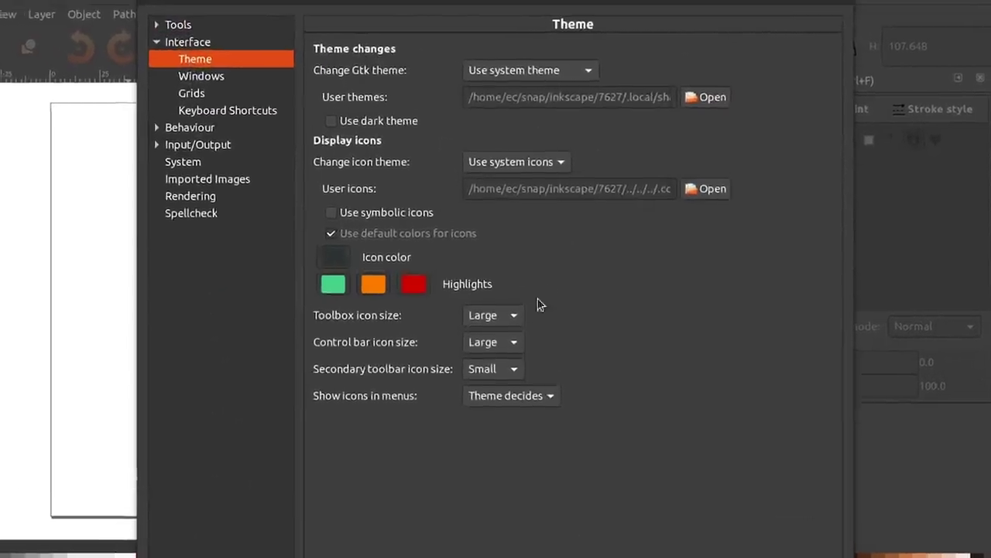
click(513, 317)
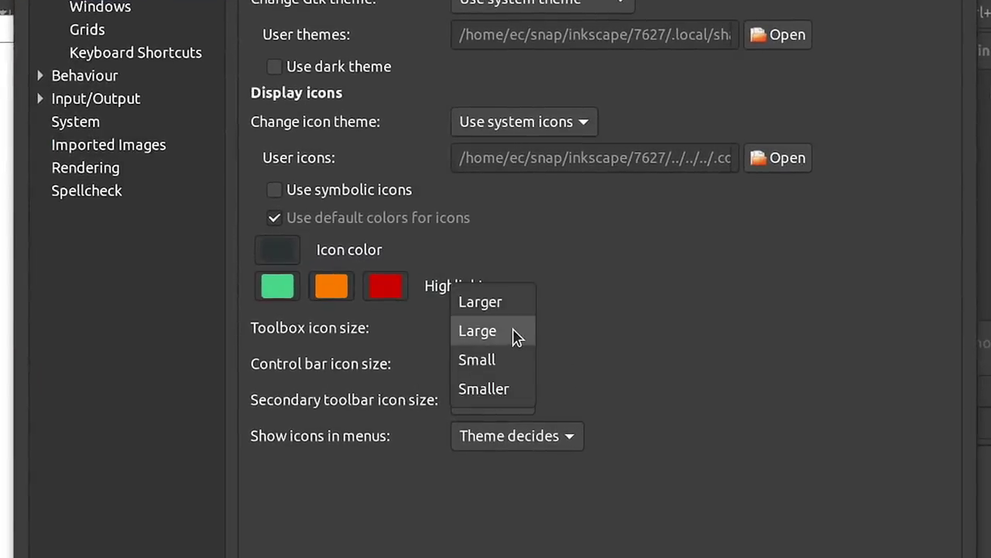
click(624, 353)
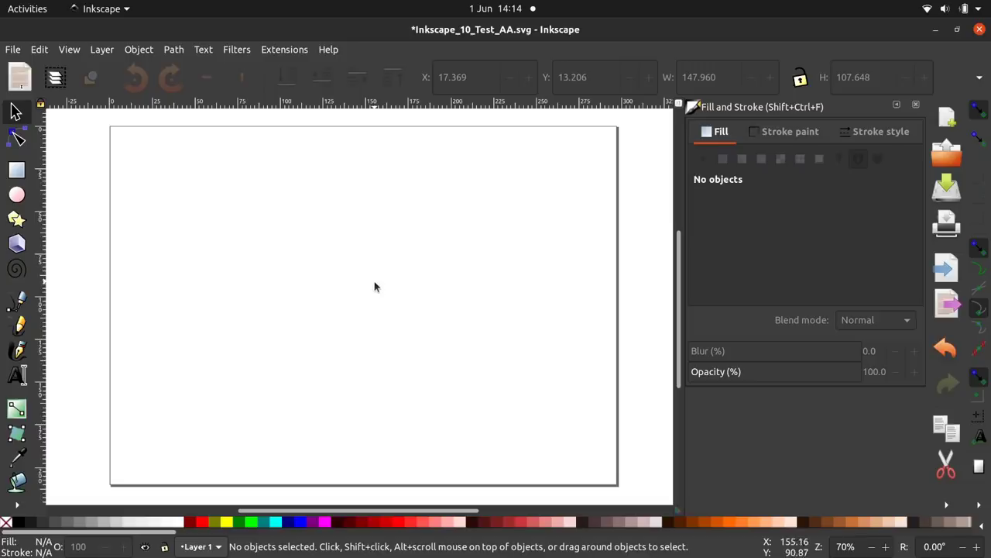
click(12, 51)
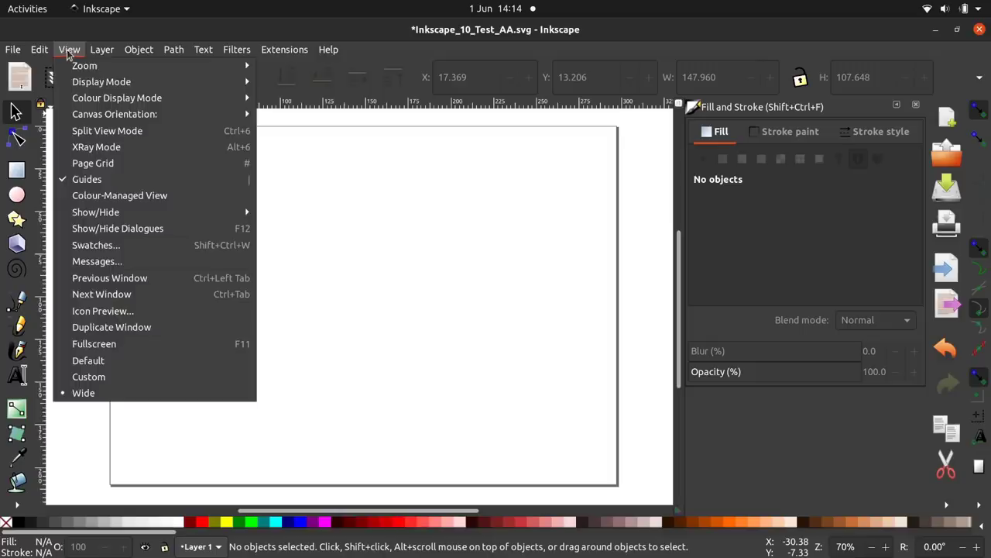
mouse_move(98, 55)
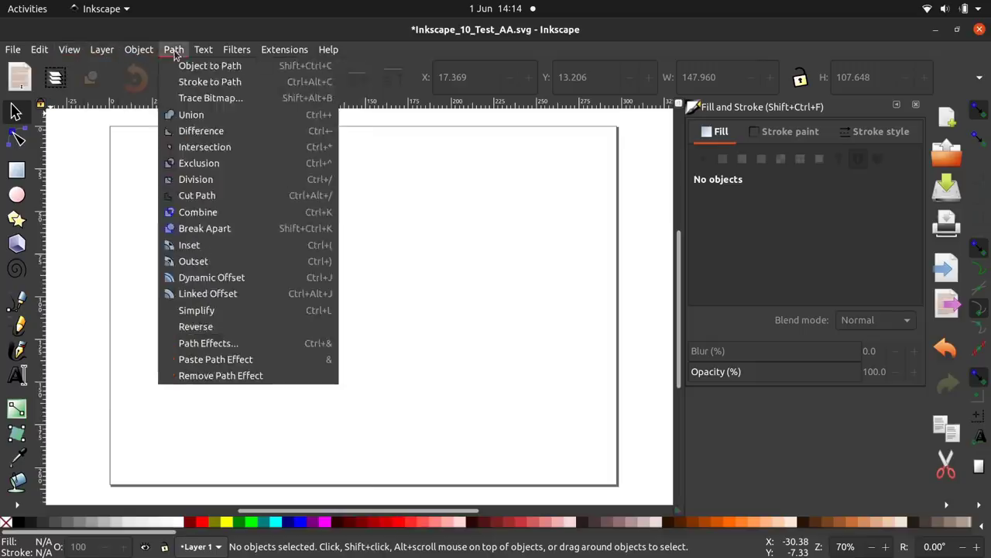
mouse_move(287, 55)
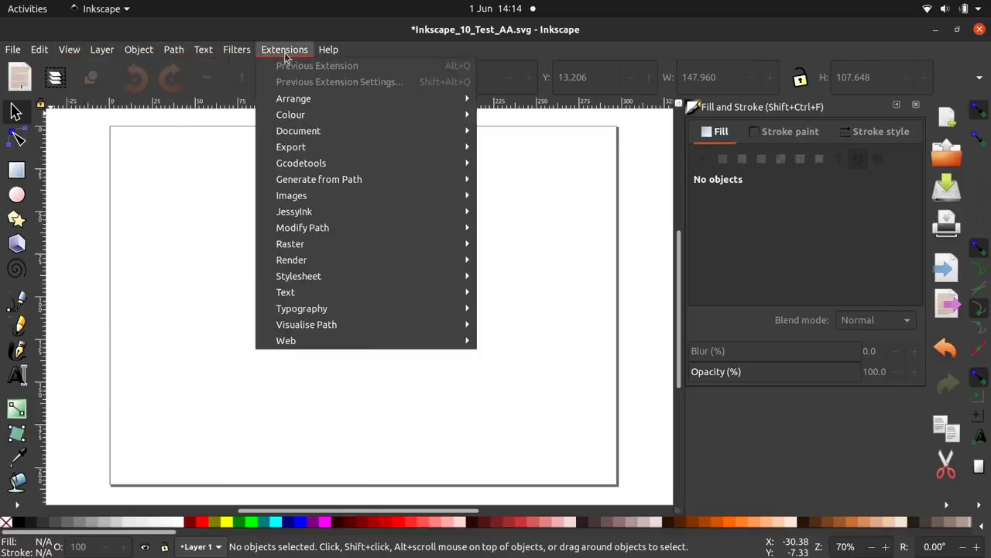
click(215, 232)
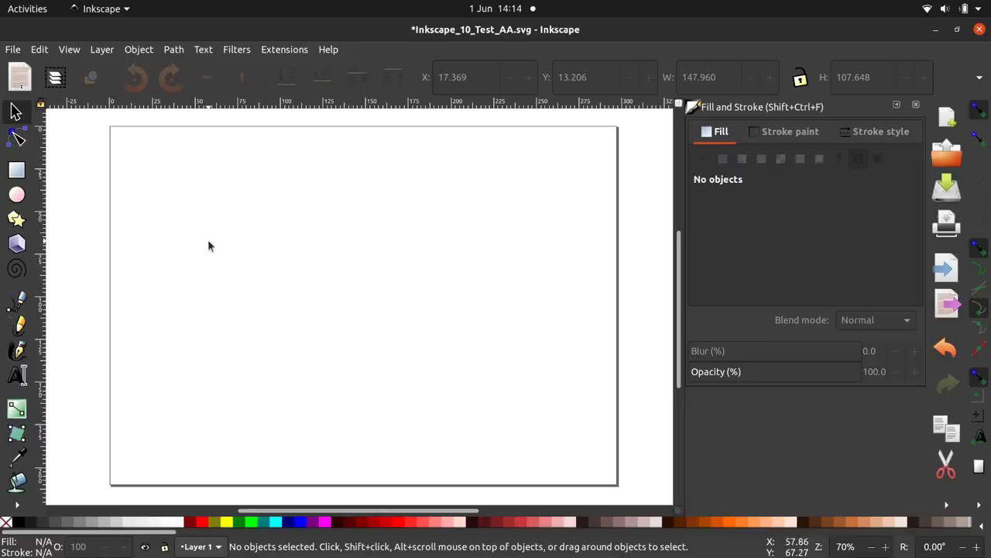
- Draw a cyan rectangle in the upper left and a yellow circle to its right
click(16, 170)
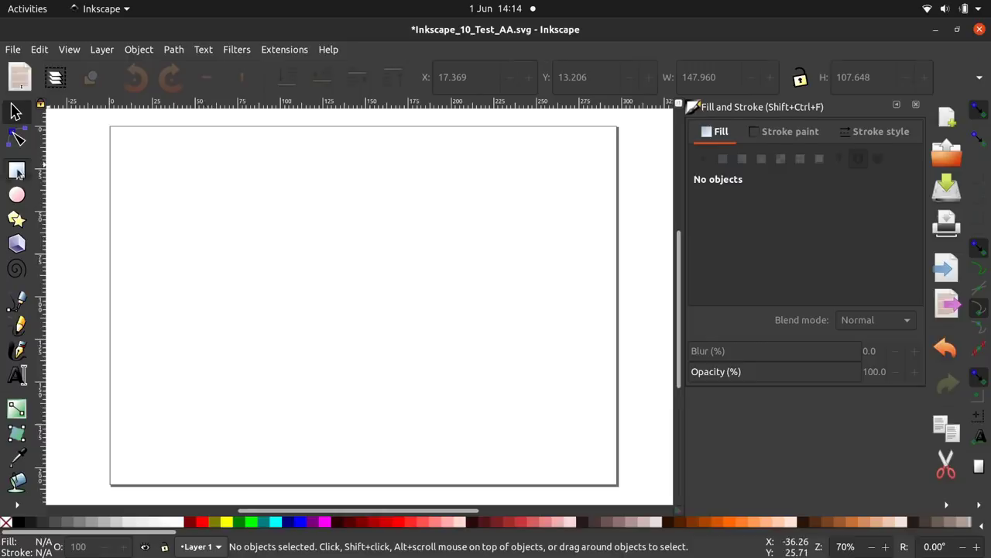
drag(142, 144, 408, 315)
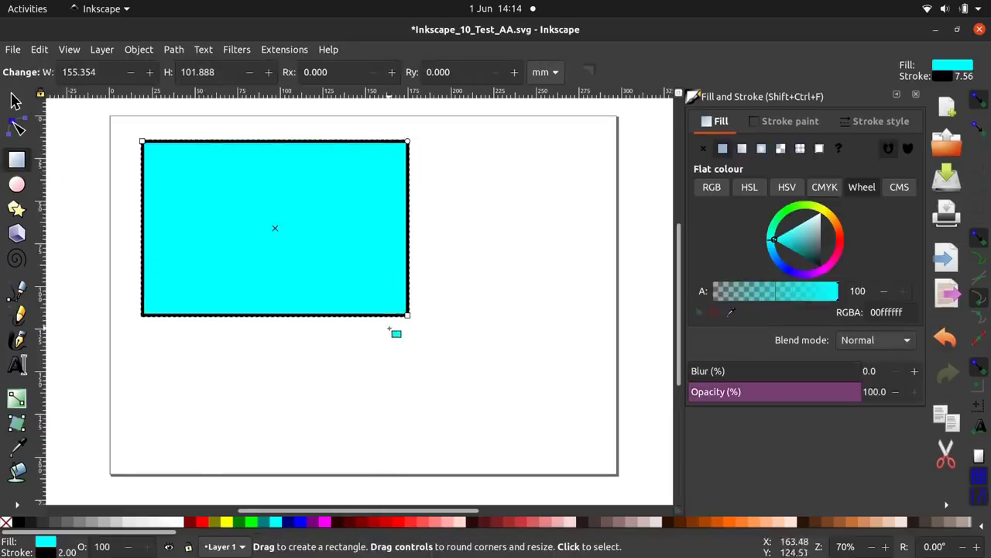
key(e)
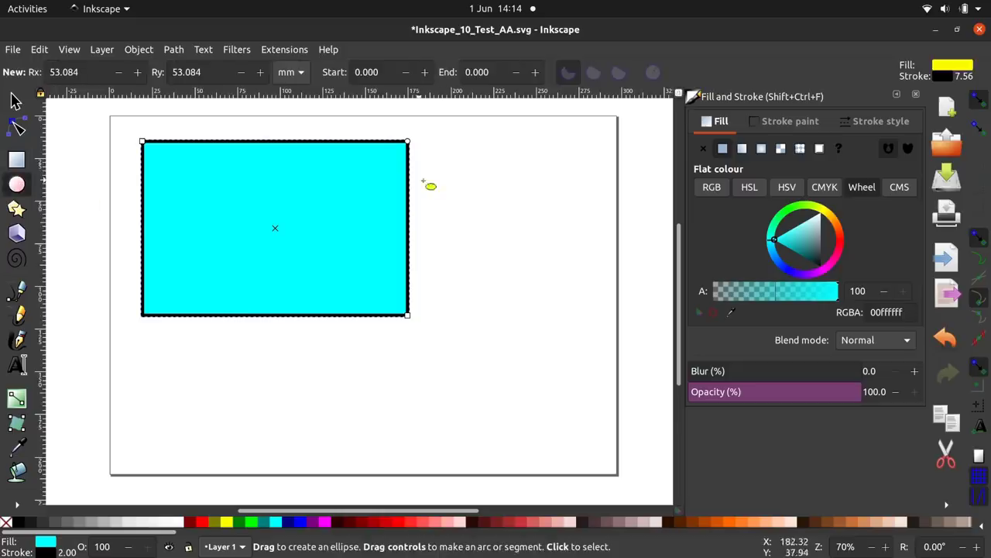
drag(423, 182, 627, 395)
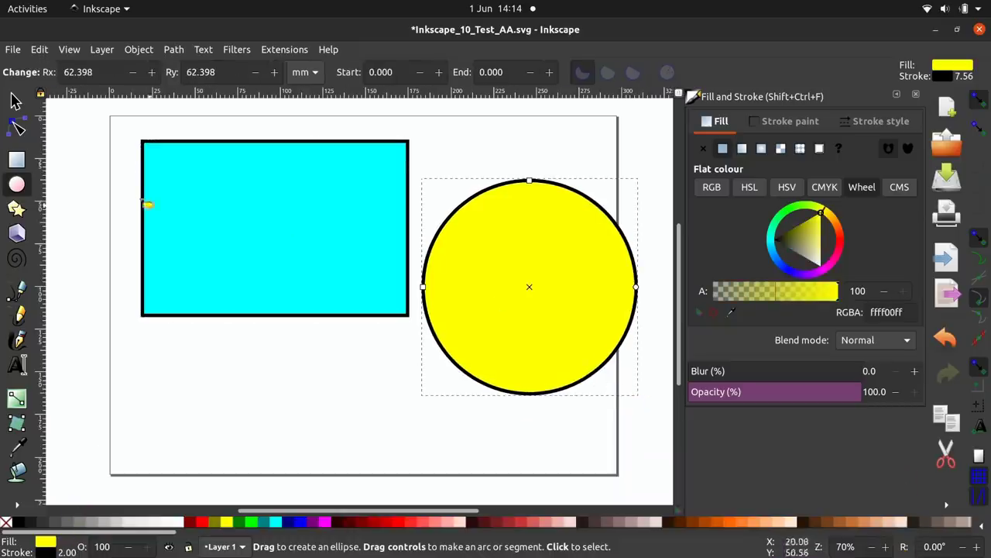
- Draw an orange star, move it over both shapes, and test Page Down/Page Up stacking
click(17, 208)
drag(227, 256, 237, 390)
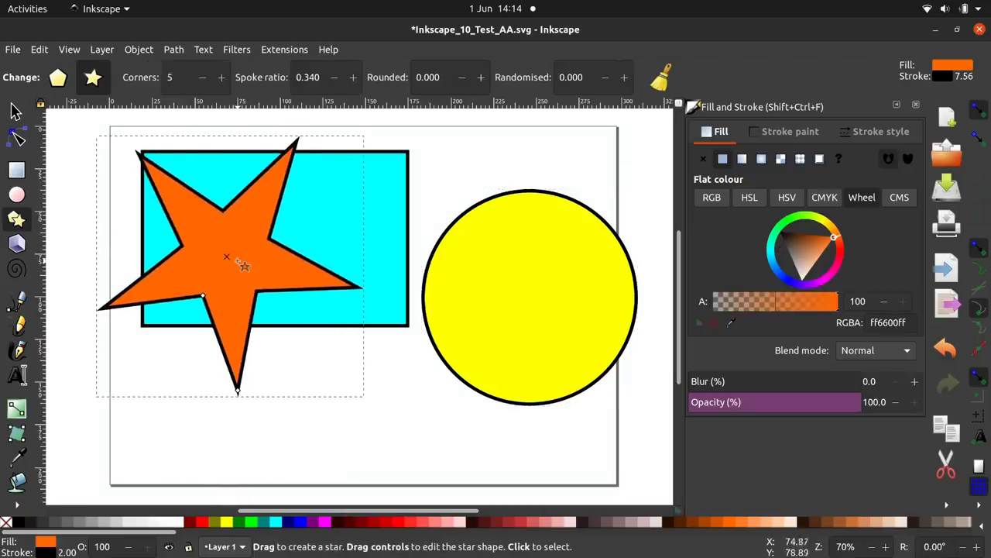
click(15, 113)
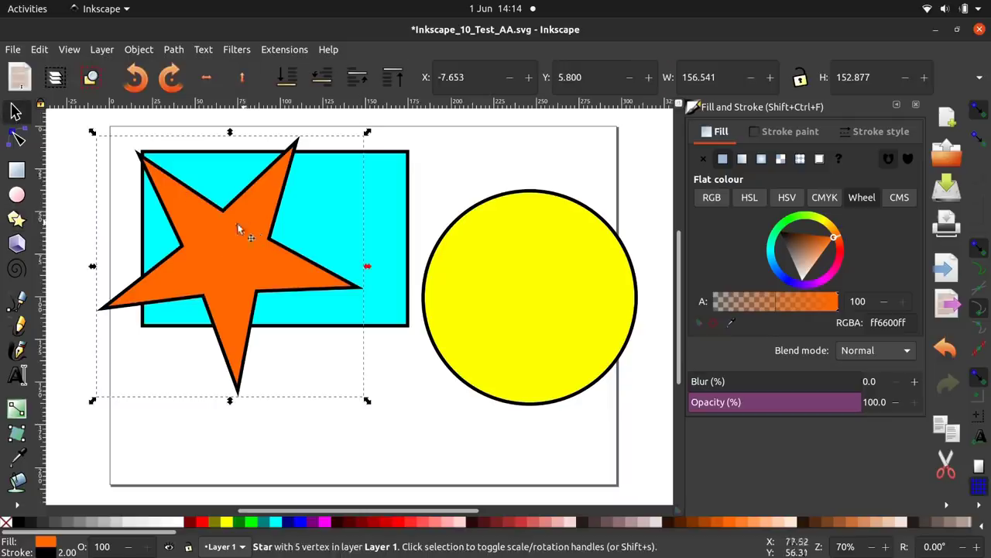
drag(237, 223, 392, 341)
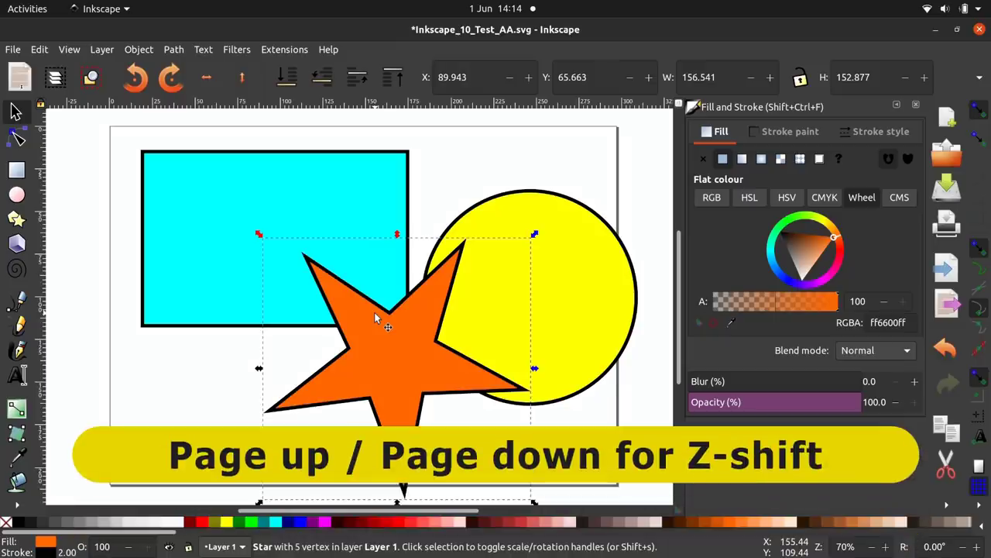
key(Page_Down)
key(Page_Down)
key(Page_Up)
key(Page_Up)
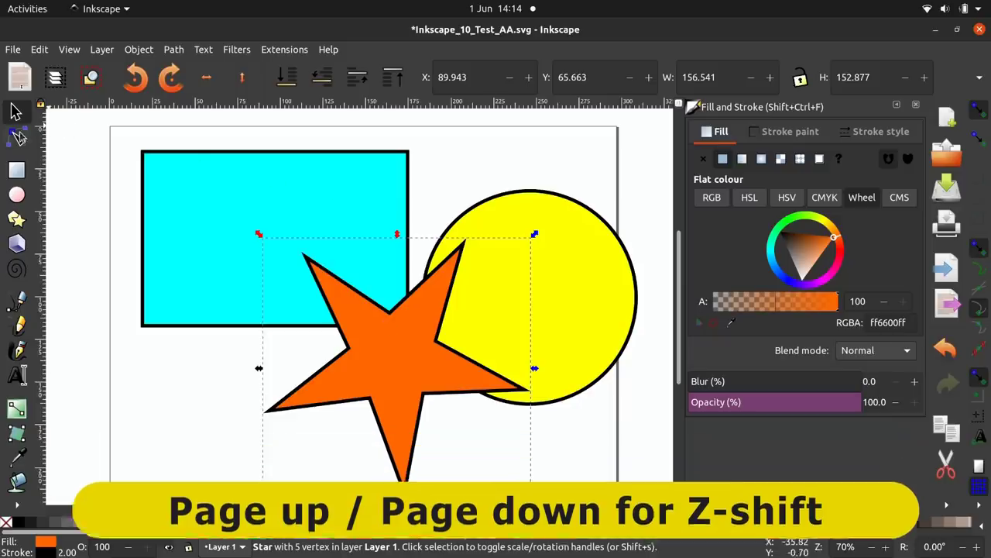
- Round the cyan rectangle's corners by dragging its rounding handles
click(18, 138)
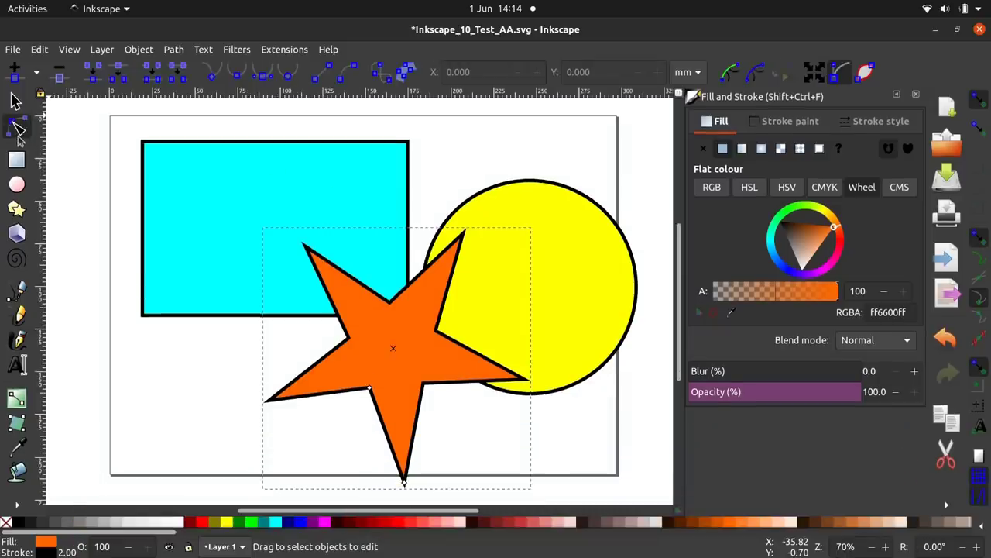
click(275, 147)
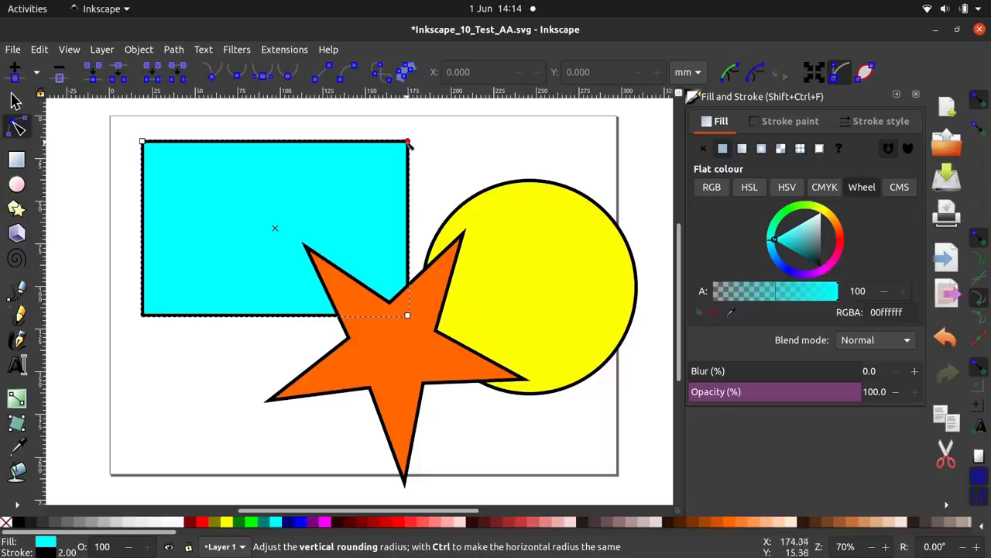
drag(407, 142, 408, 186)
drag(402, 145, 340, 159)
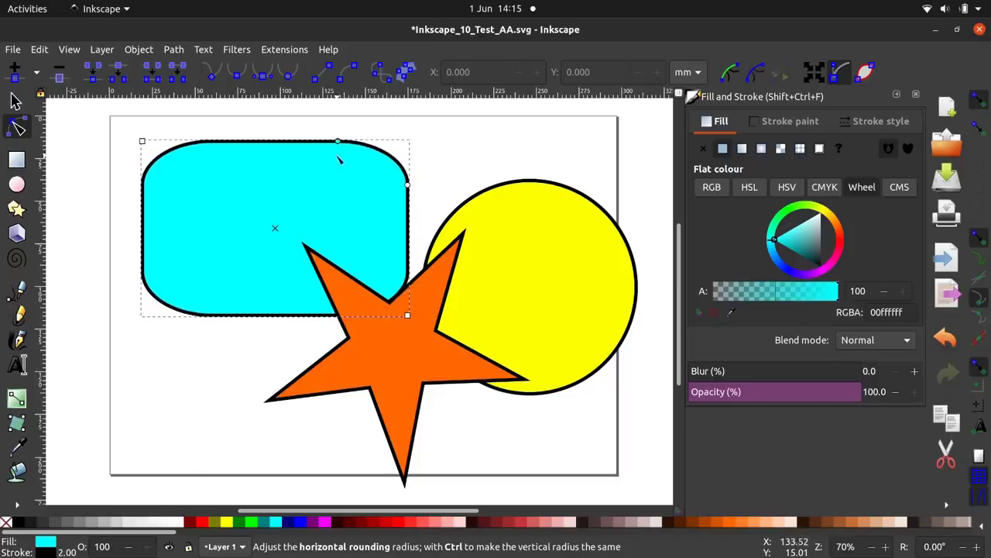
- Thin the star's arms and move the star left onto the rectangle
click(373, 361)
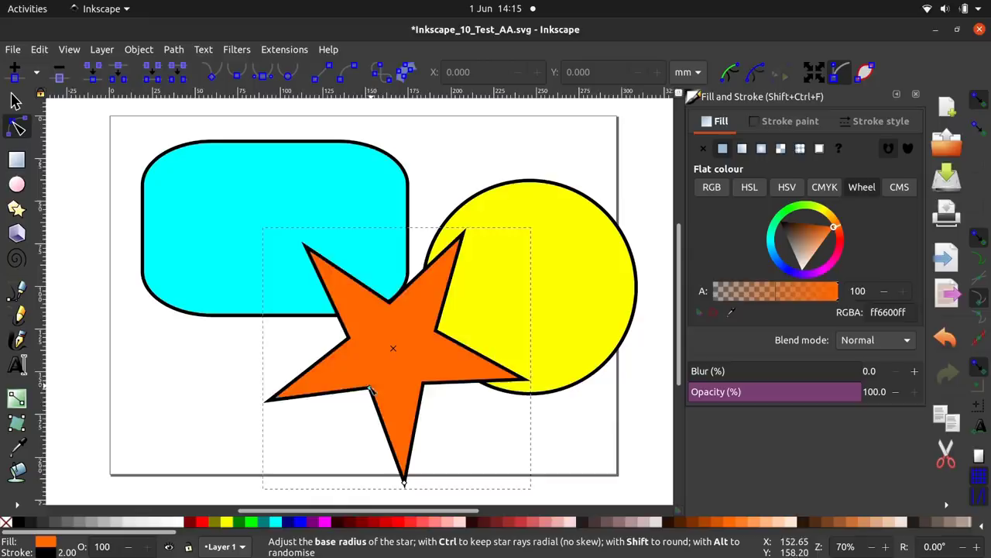
mouse_move(372, 390)
mouse_down()
mouse_move(353, 413)
mouse_move(391, 379)
mouse_move(340, 400)
mouse_move(357, 389)
mouse_up()
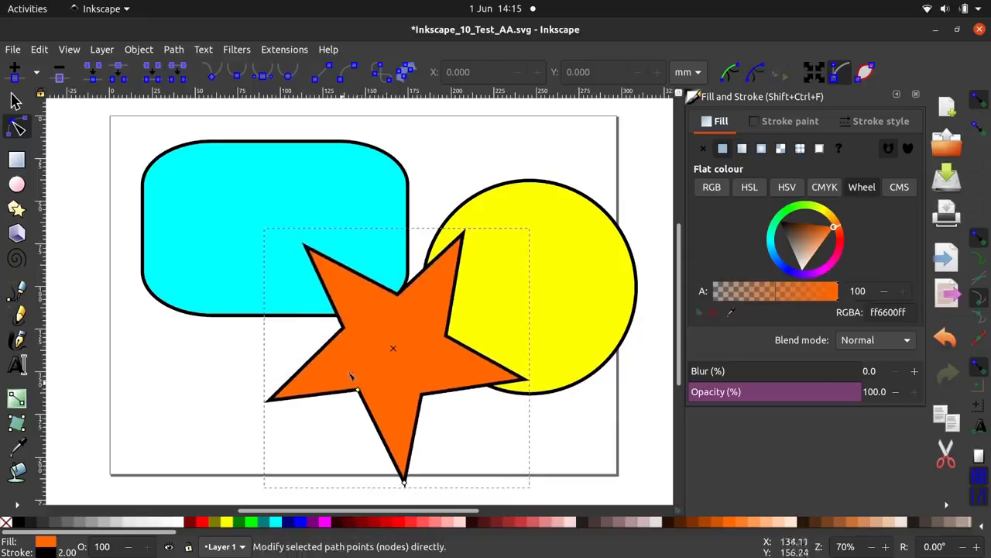
key(s)
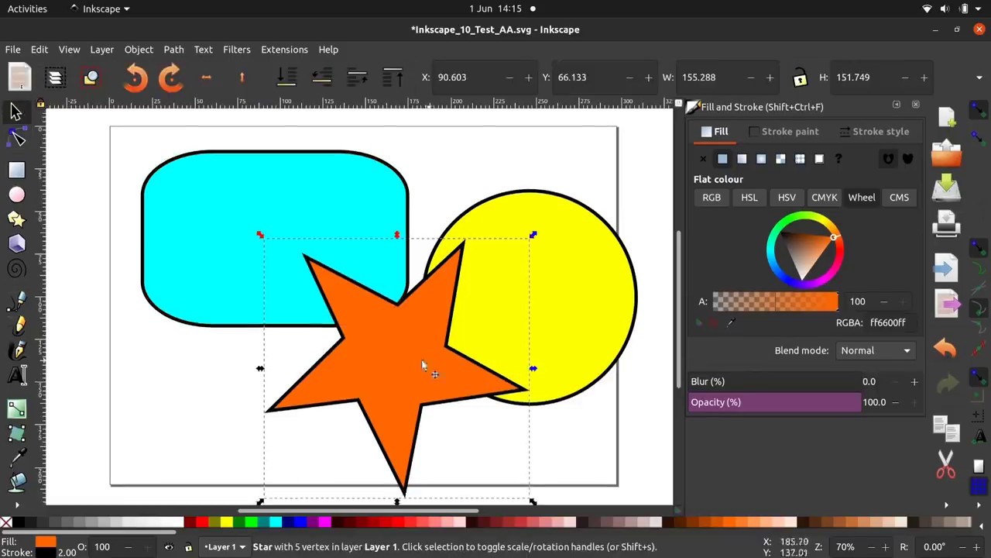
drag(422, 360, 274, 330)
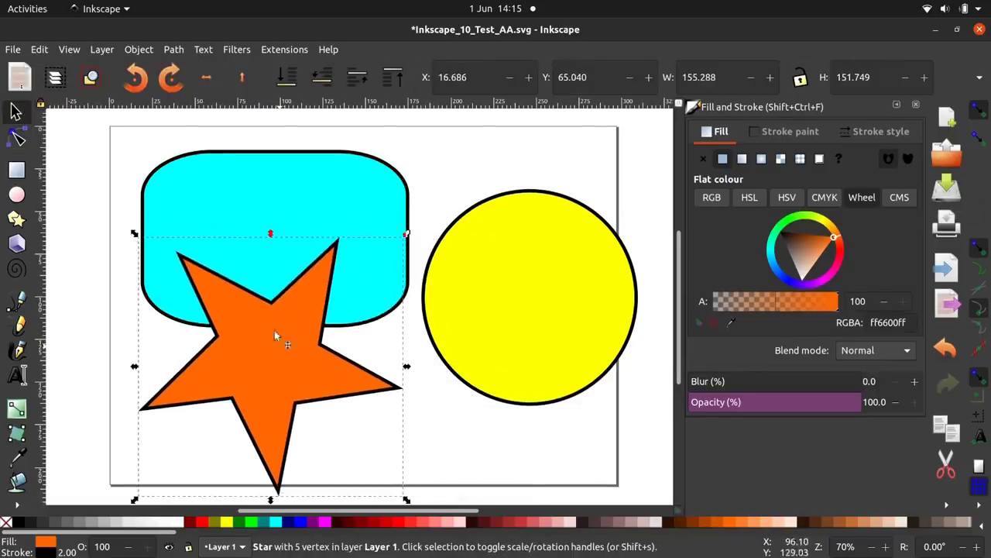
- Turn the yellow circle into a pie with a wedge cut from its right side
click(21, 138)
click(631, 248)
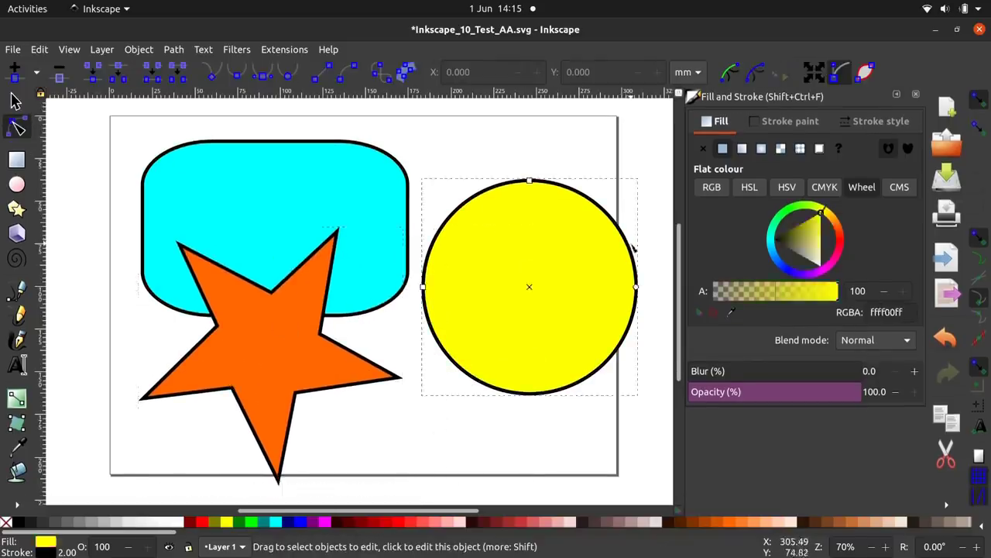
drag(636, 286, 637, 244)
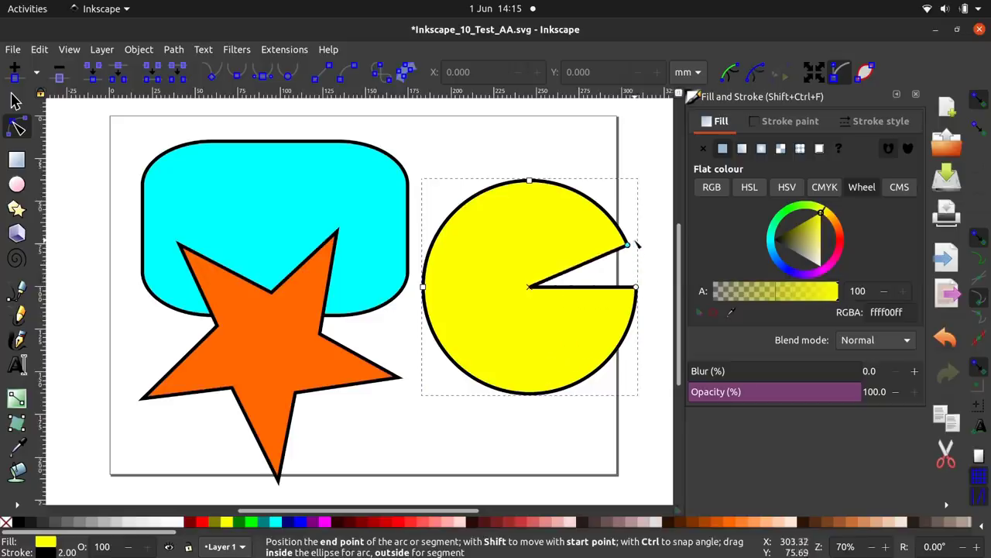
drag(635, 287, 642, 332)
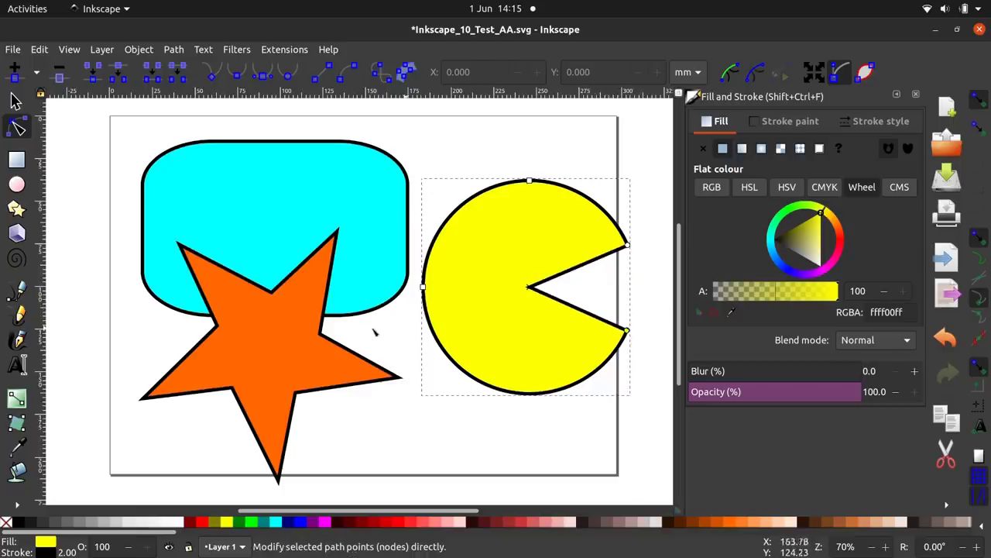
- Select the rounded rectangle and the star, then combine them with Path > Union
key(s)
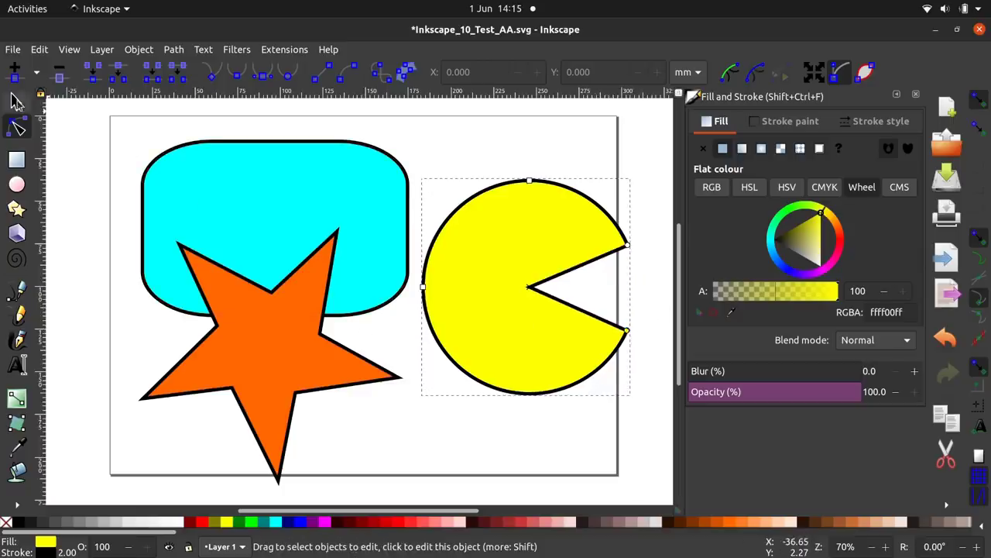
click(192, 158)
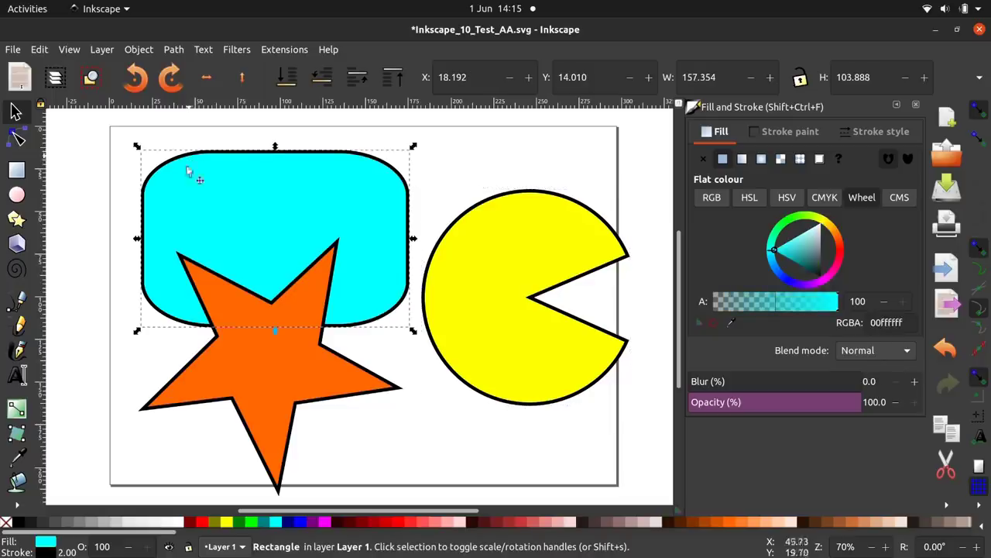
shift+click(206, 355)
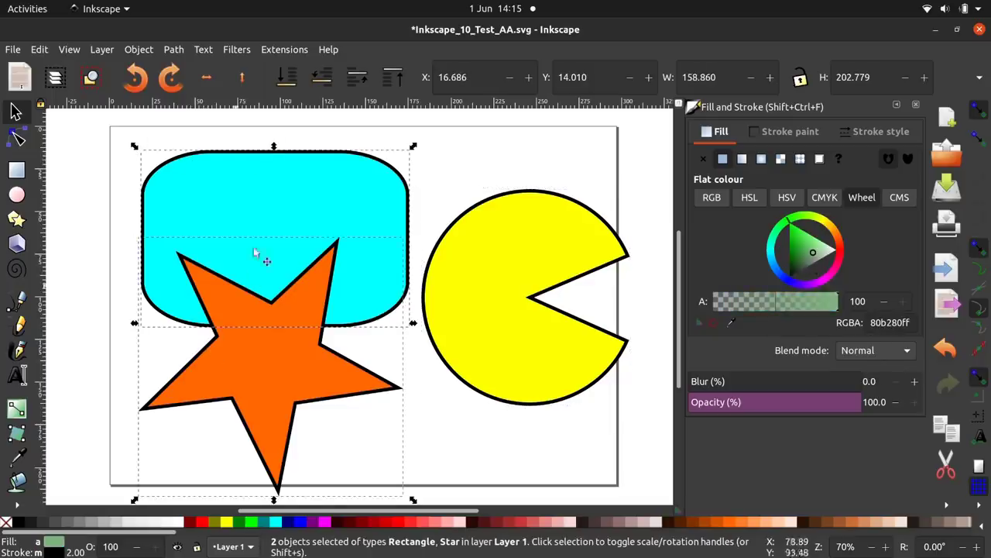
click(175, 50)
click(191, 112)
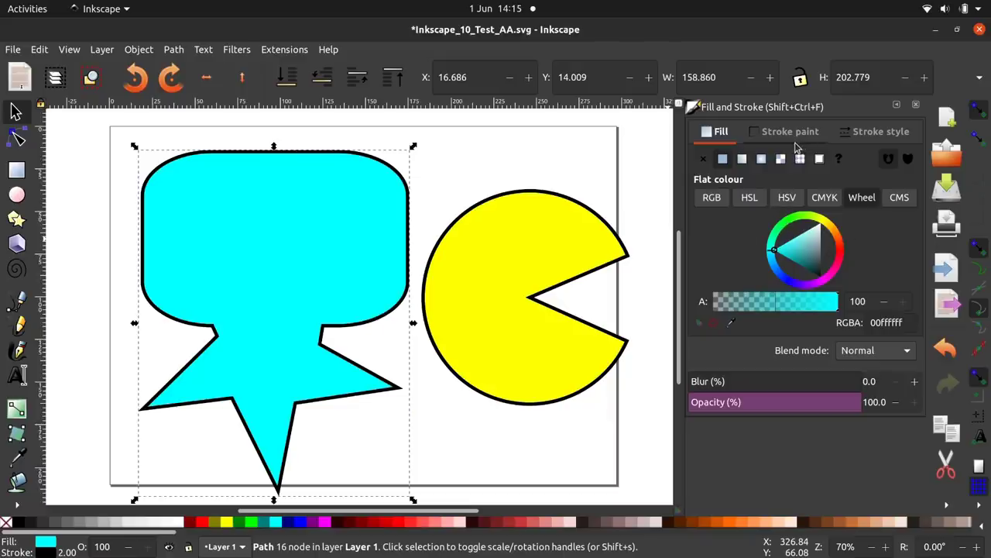
click(742, 159)
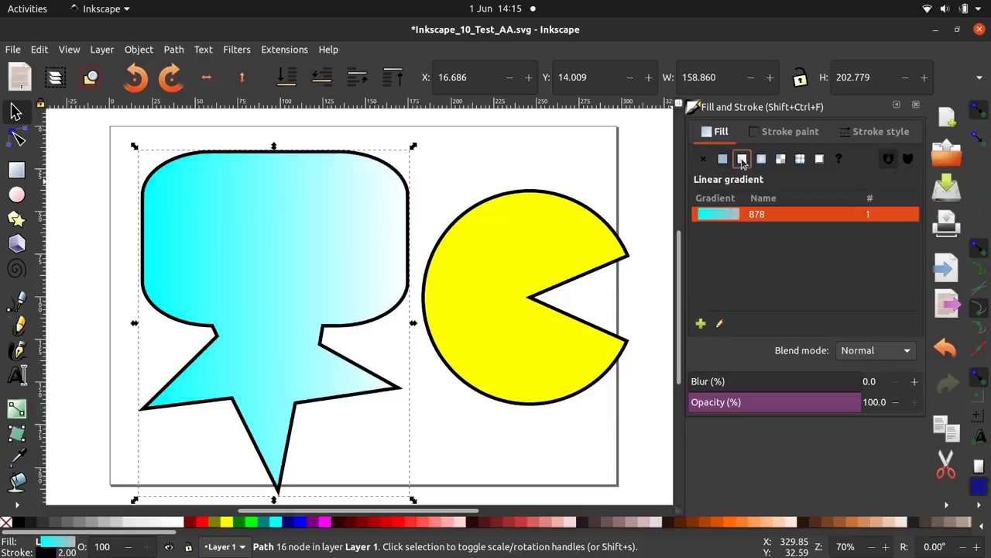
click(800, 159)
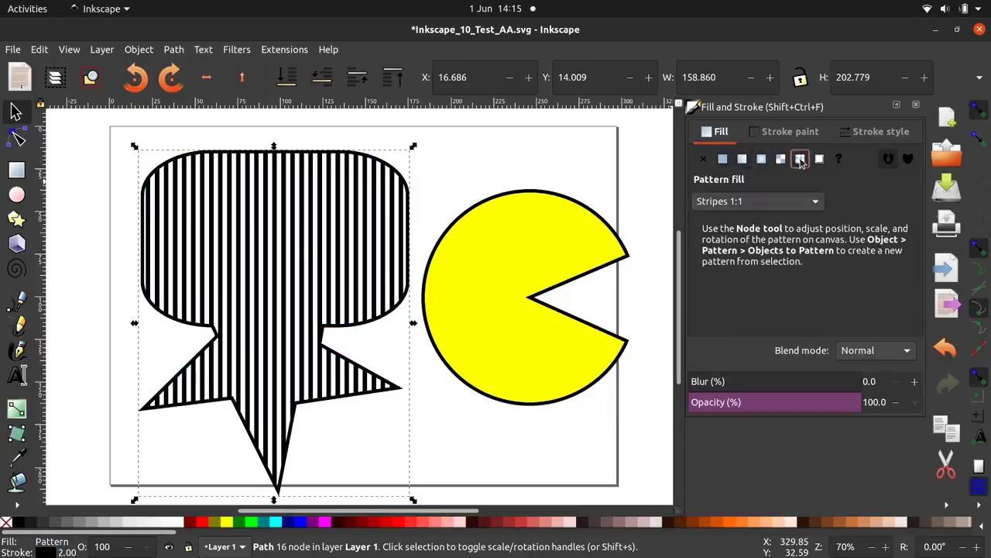
click(723, 158)
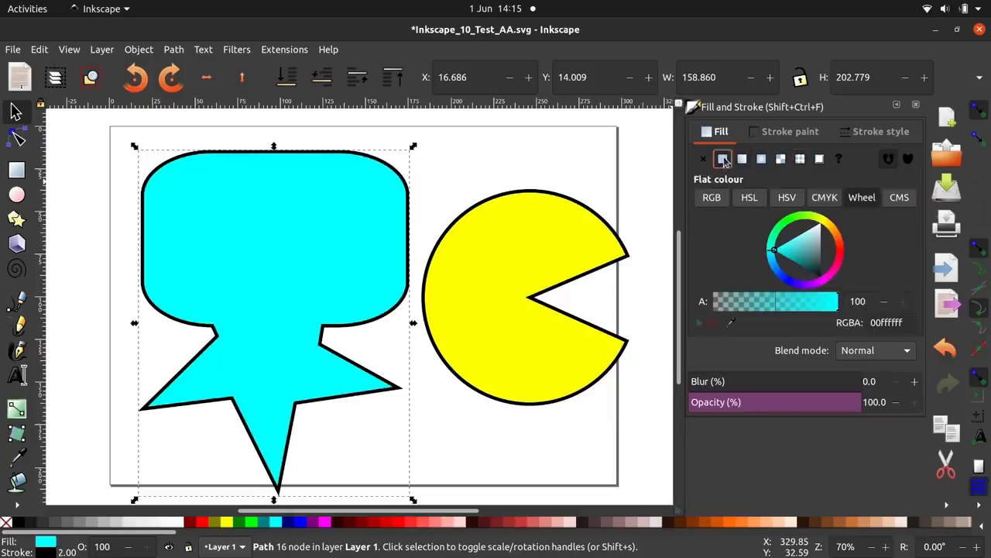
click(787, 132)
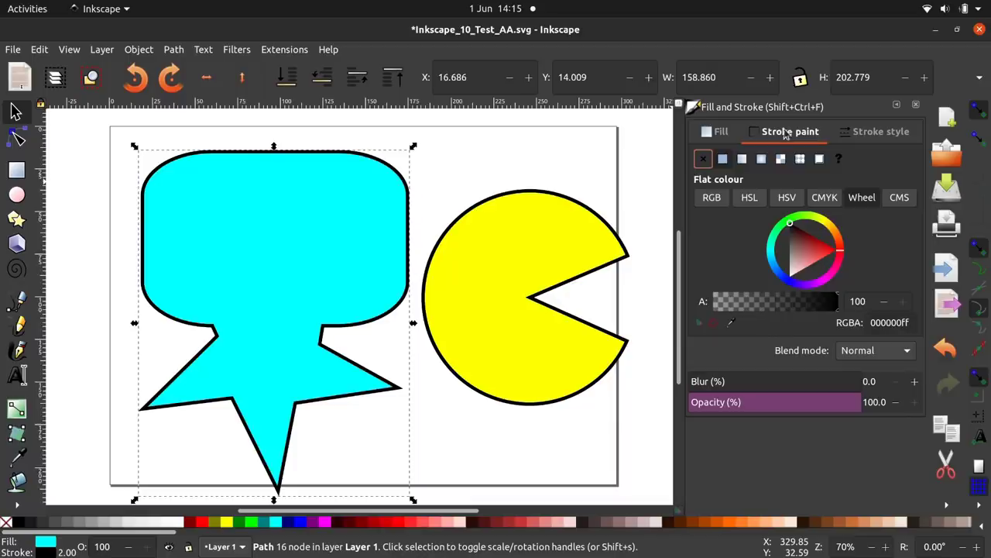
click(702, 159)
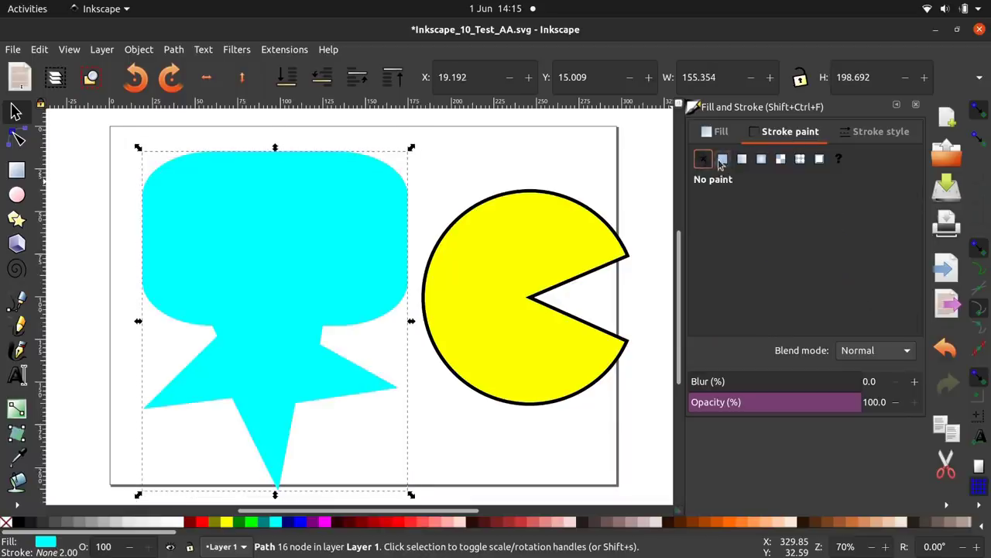
click(723, 158)
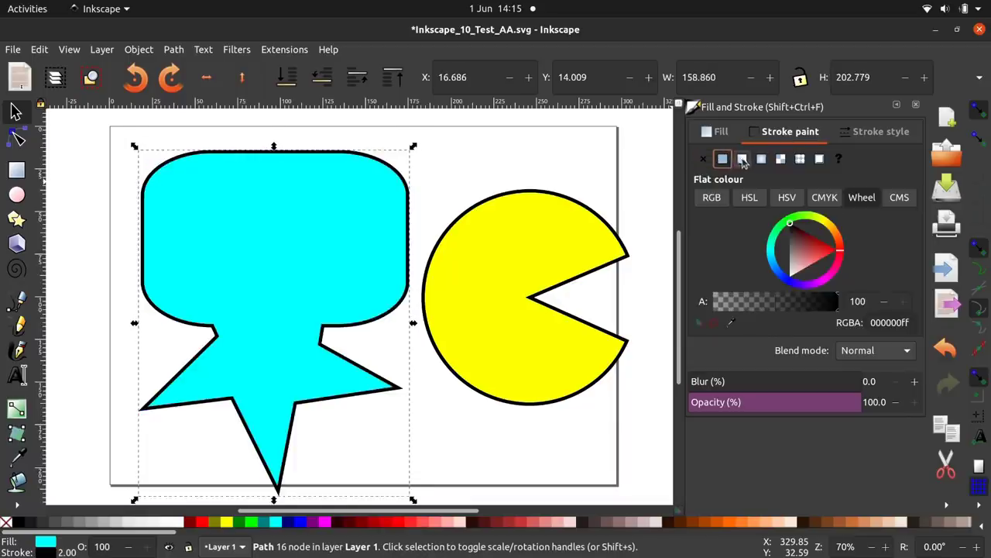
click(742, 159)
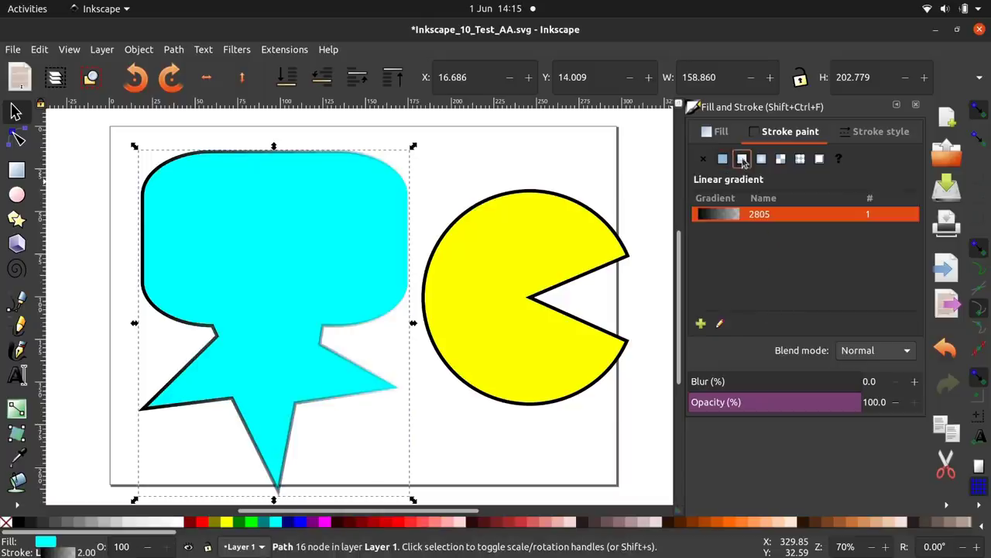
click(724, 159)
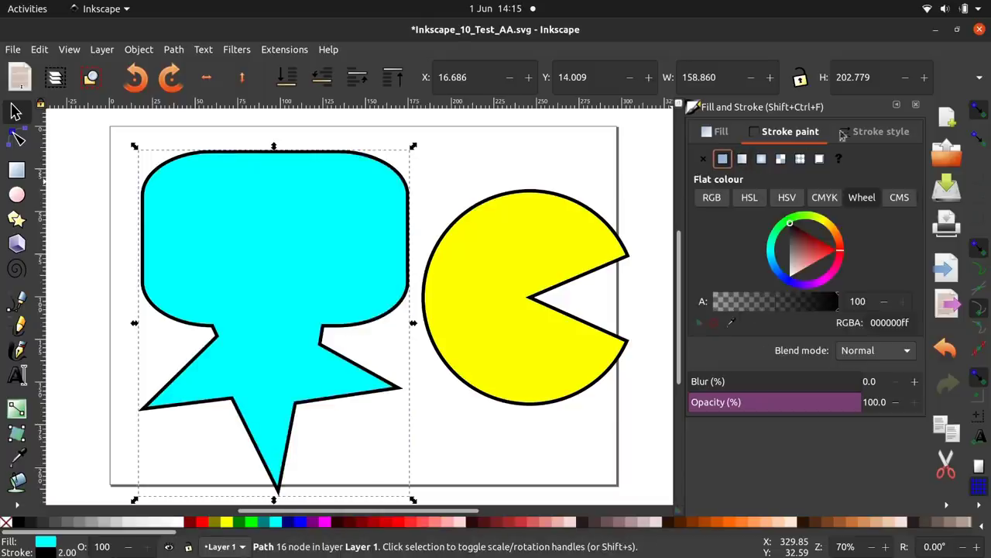
- Try a dotted dash on the cyan outline, then set it back to solid
click(867, 133)
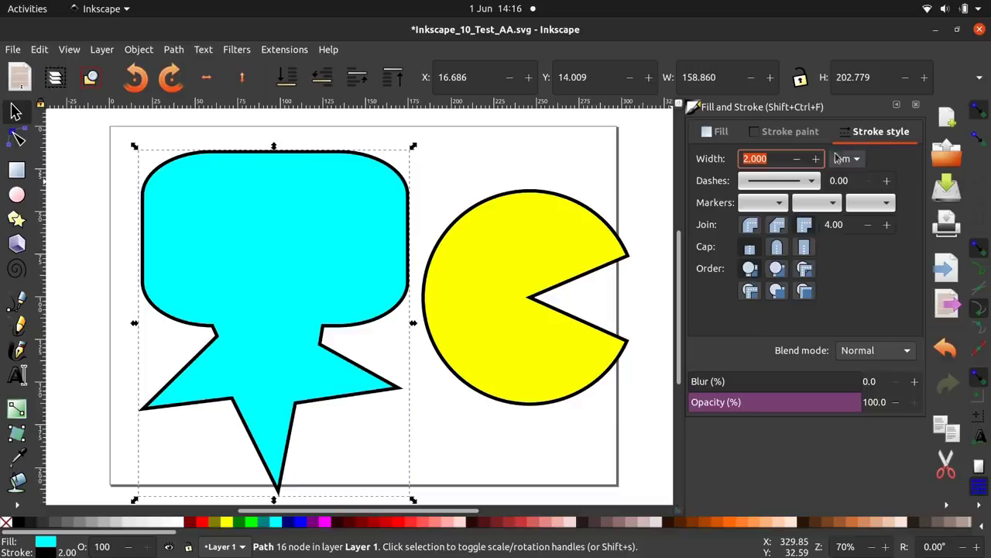
click(813, 182)
click(800, 197)
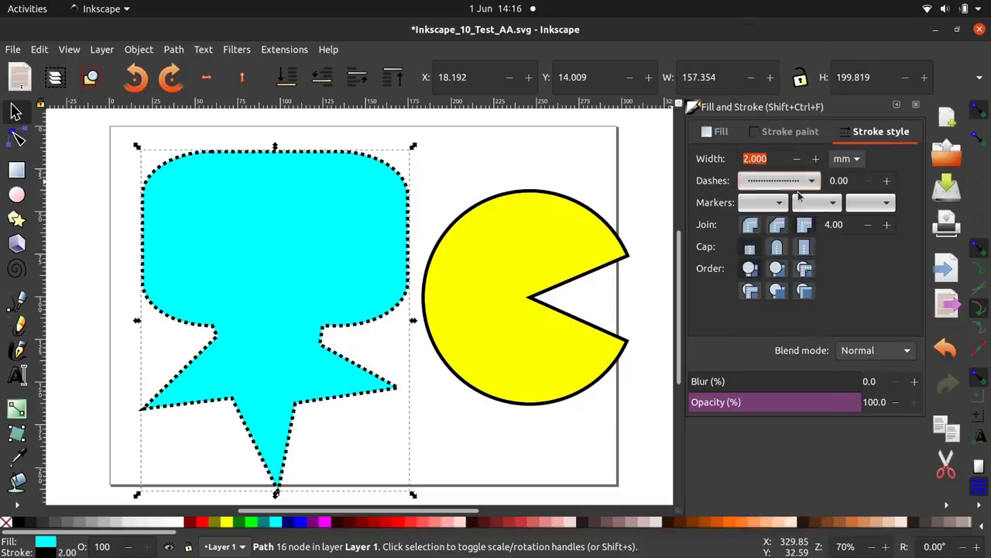
click(811, 183)
click(801, 178)
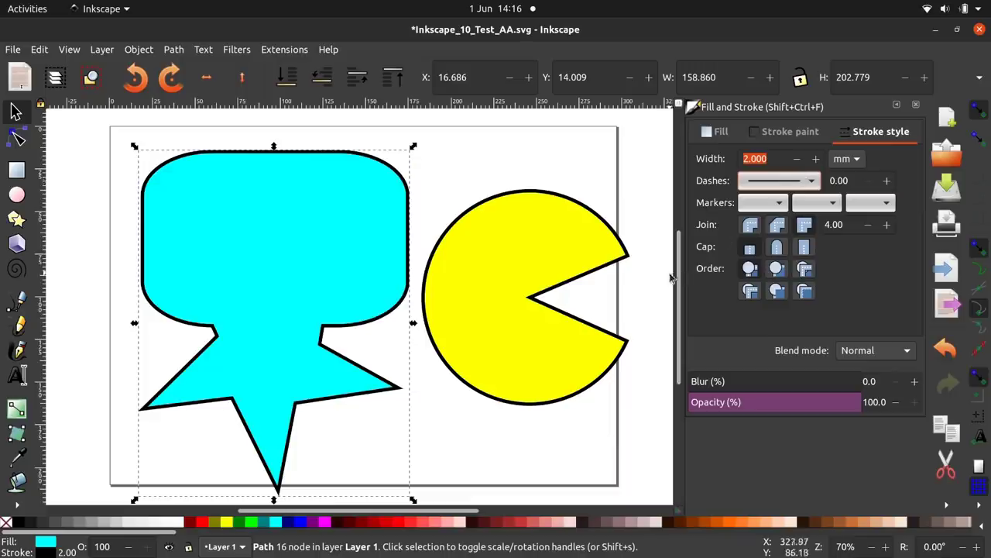
- Zoom in and set the outline's corner joins to Round after briefly trying Bevel
key(plus)
key(plus)
key(plus)
key(plus)
key(plus)
key(plus)
scroll(428, 480, down, 4)
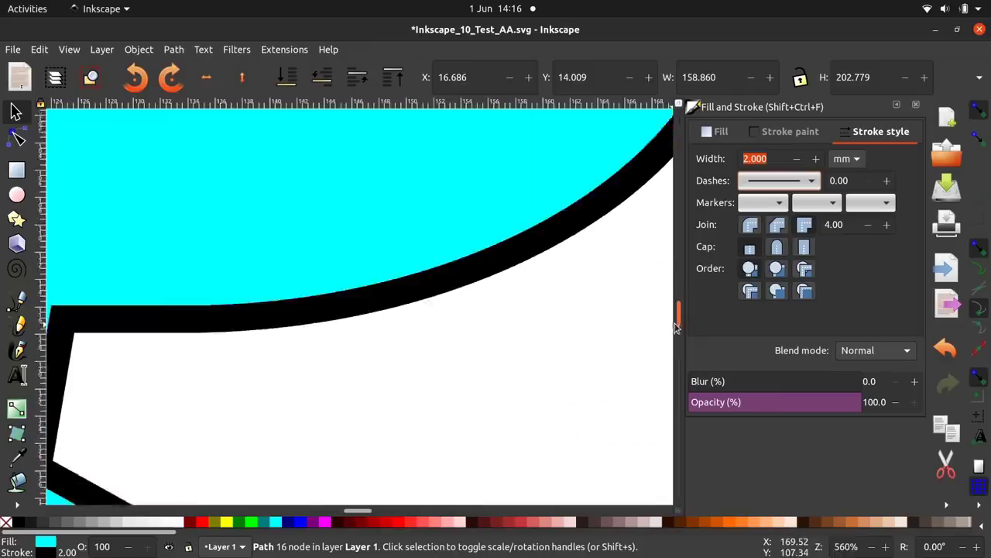
drag(358, 512, 347, 514)
scroll(495, 349, down, 3)
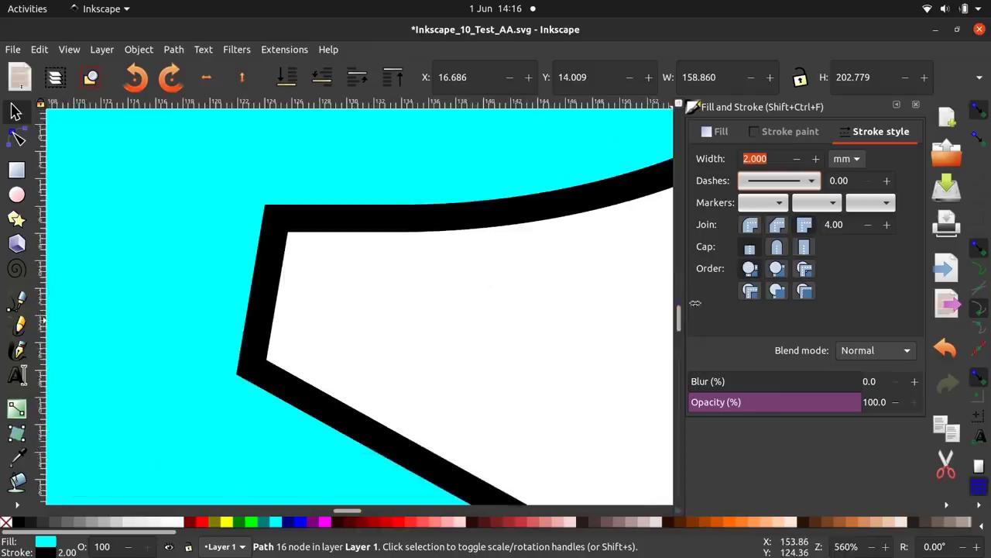
click(751, 225)
click(778, 225)
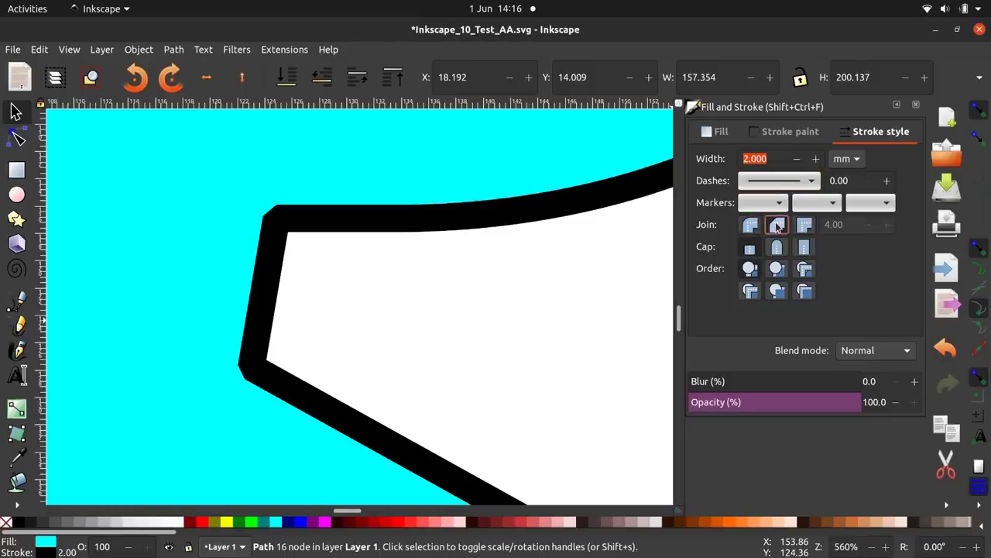
click(750, 224)
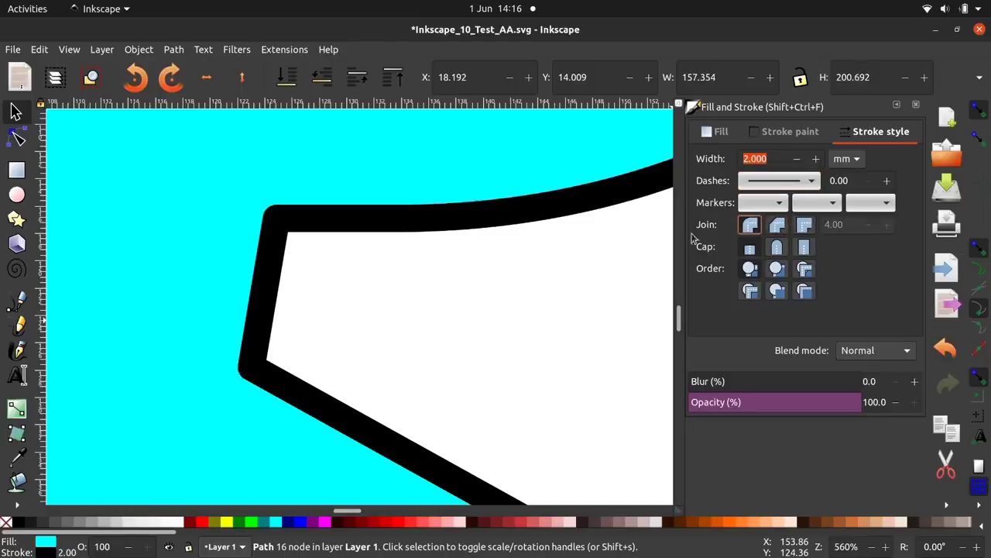
key(minus)
key(minus)
key(minus)
key(minus)
key(minus)
key(minus)
key(minus)
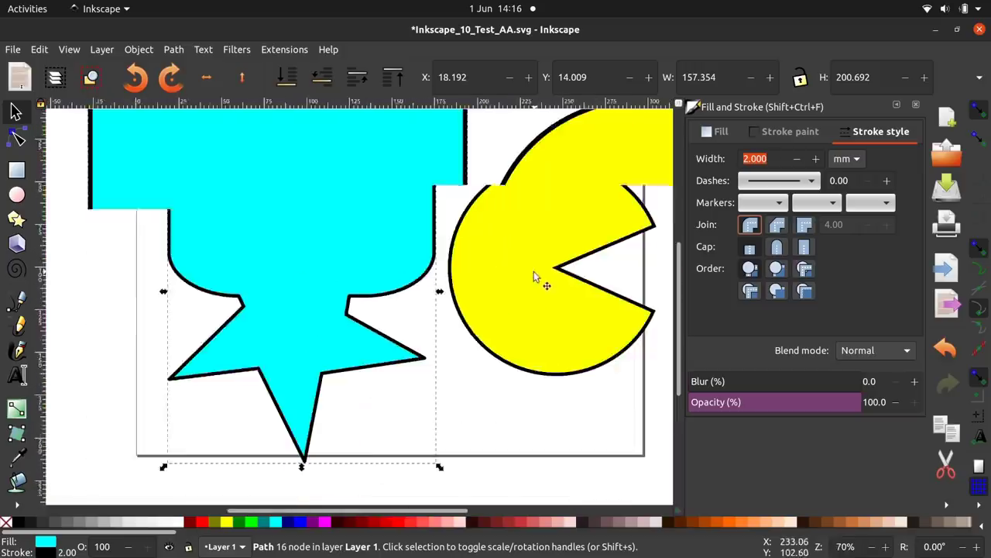
- Deselect all and compare Pac-Man and the ghost in Split View outline mode
key(plus)
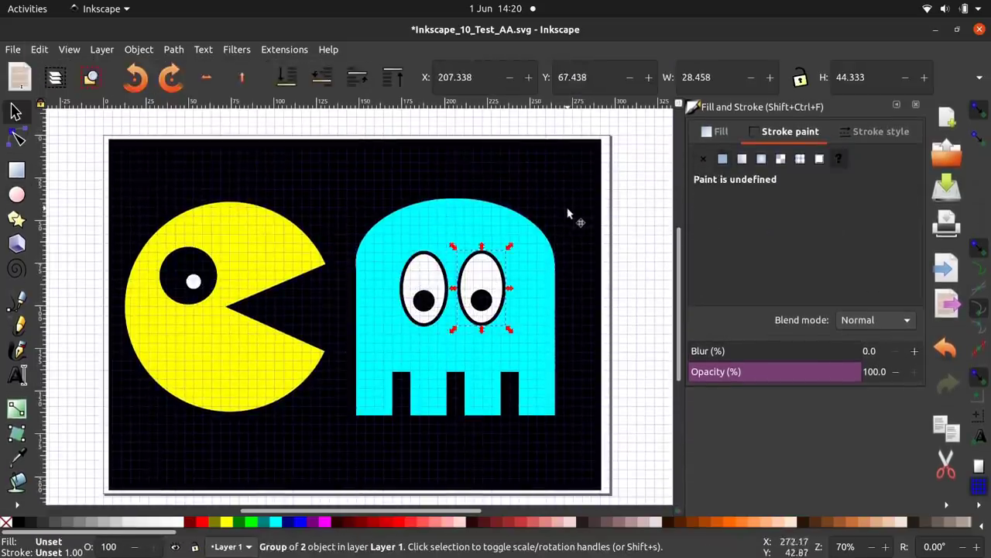
key(Escape)
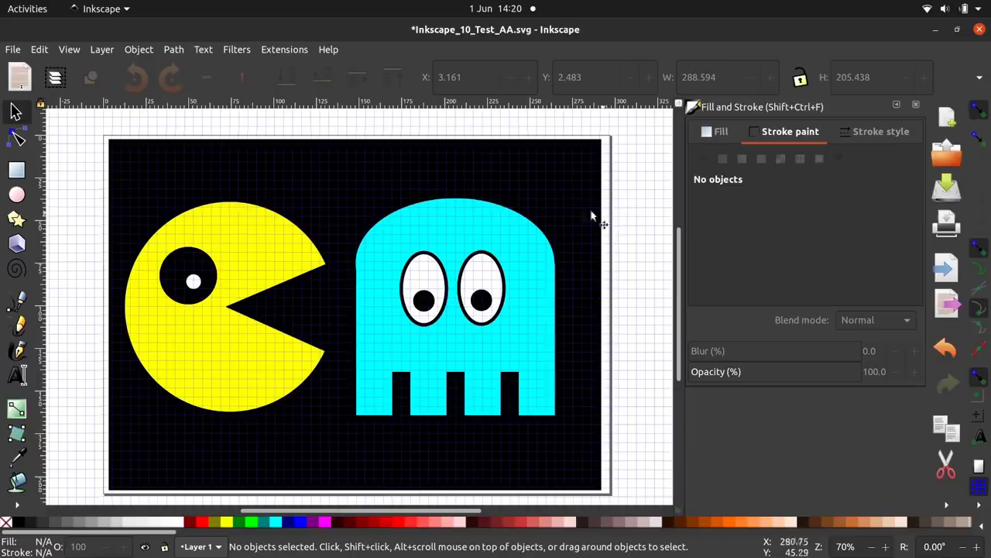
click(70, 51)
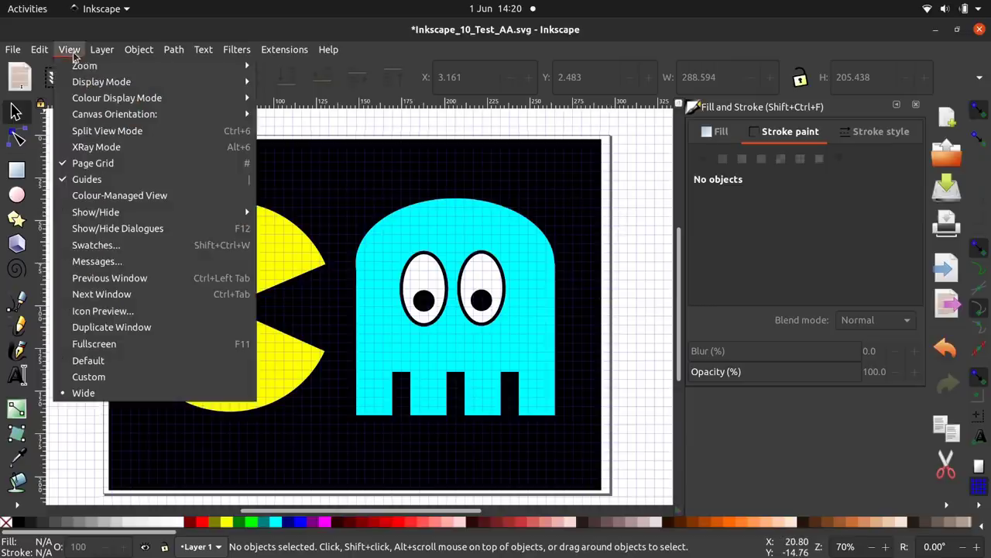
click(113, 132)
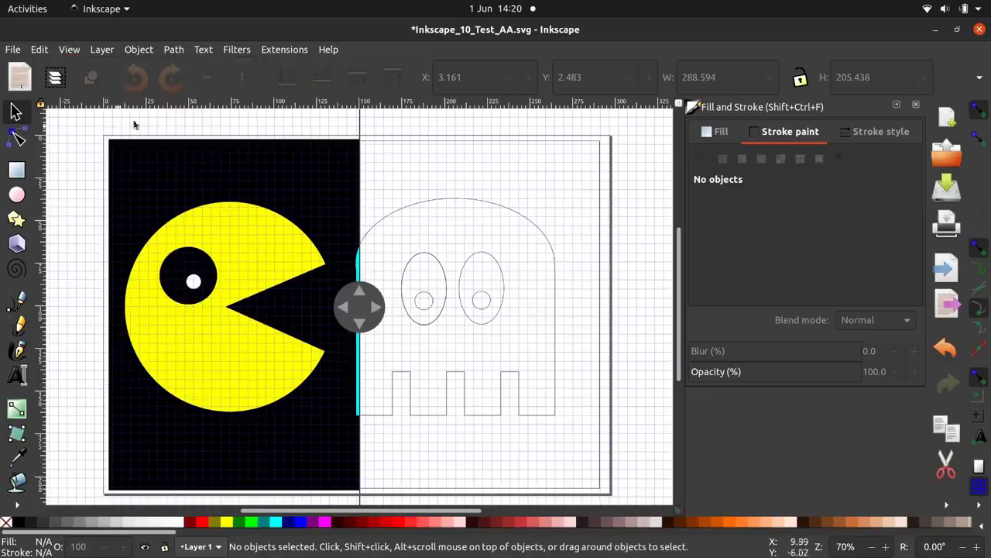
mouse_move(348, 306)
mouse_down()
mouse_move(122, 308)
mouse_move(138, 286)
mouse_move(508, 350)
mouse_move(649, 361)
mouse_move(542, 350)
mouse_move(148, 351)
mouse_move(577, 391)
mouse_move(688, 390)
mouse_up()
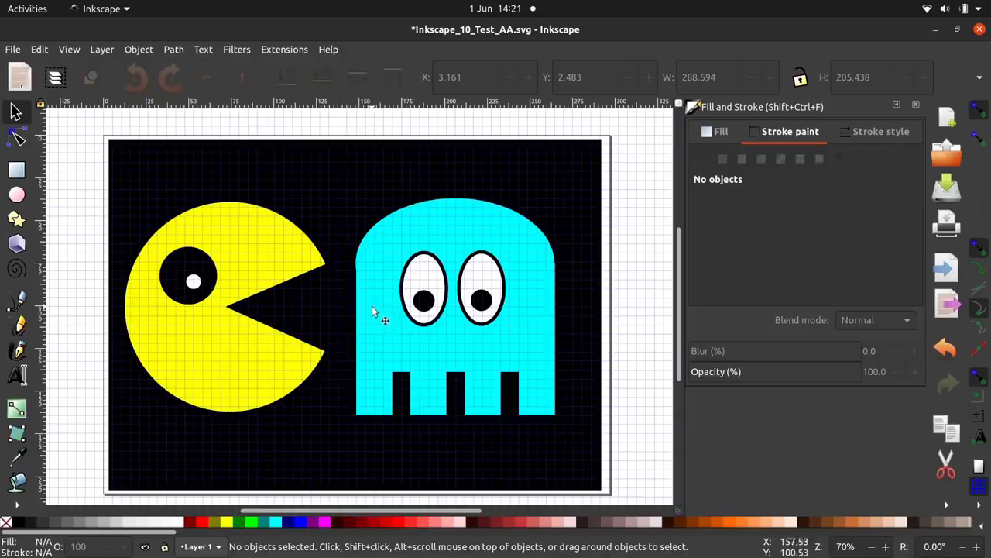
- Select the three overlapping cyan rectangles and union them into one shape
key(ctrl+KP_5)
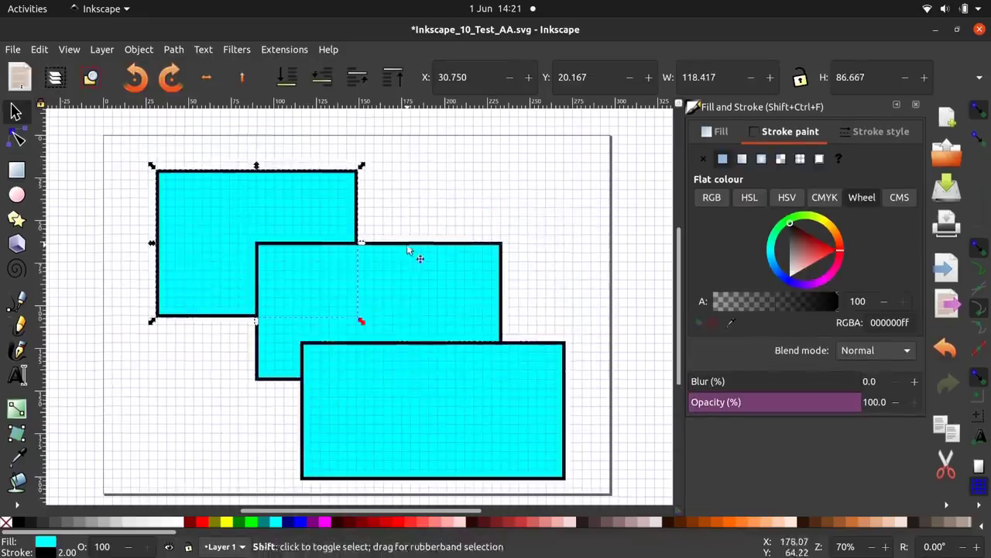
click(173, 49)
click(191, 115)
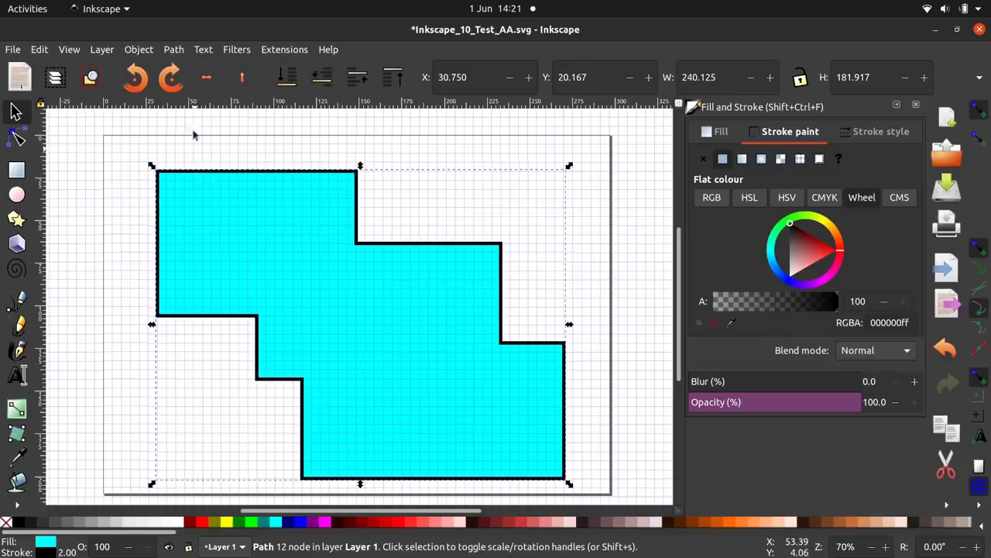
- Add a Corners (Fillet/Chamfer) path effect to the merged cyan shape
click(175, 51)
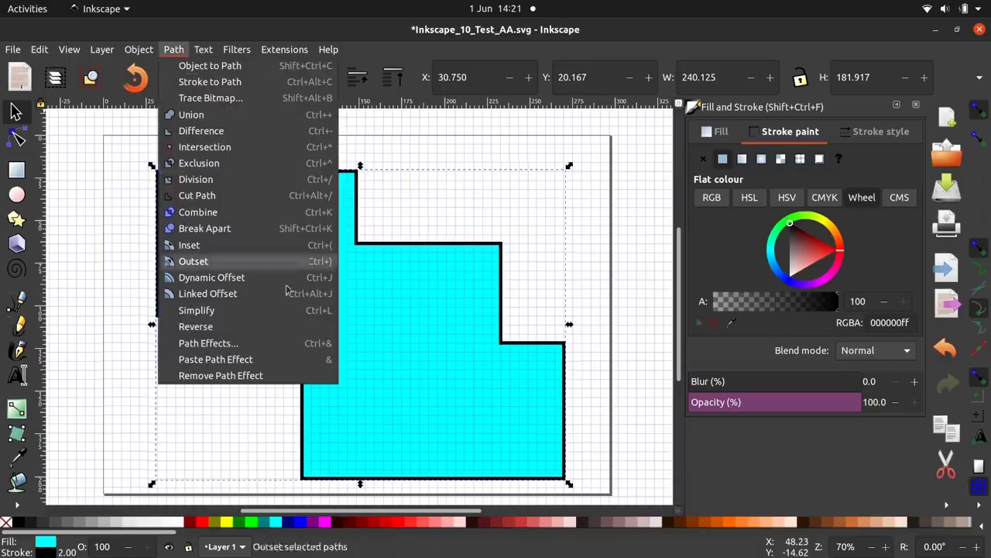
click(253, 345)
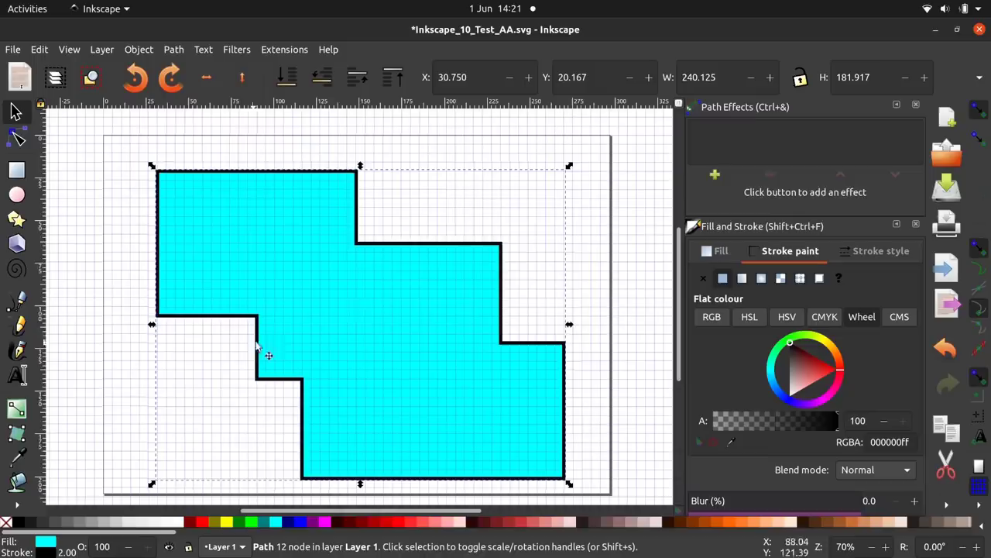
click(716, 178)
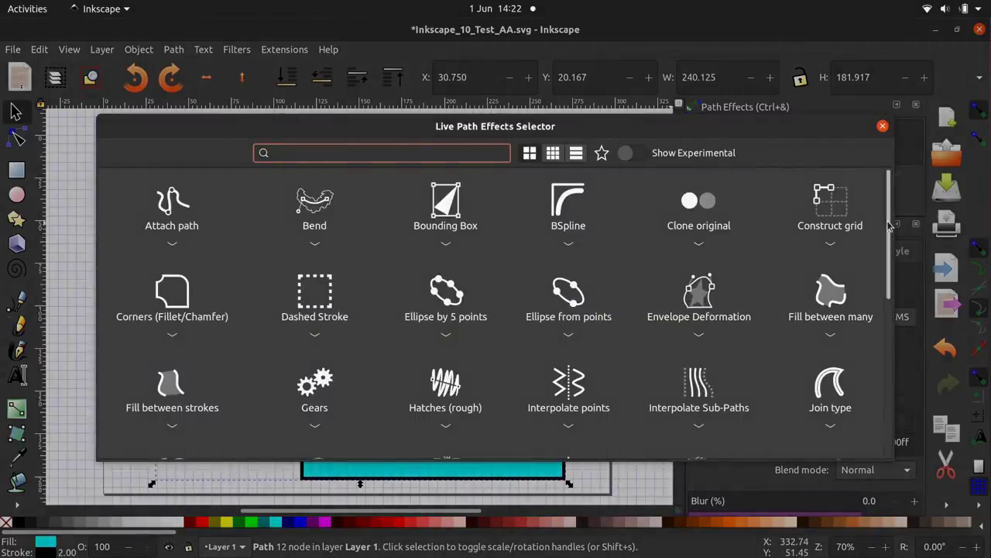
scroll(868, 354, down, 5)
scroll(869, 355, down, 2)
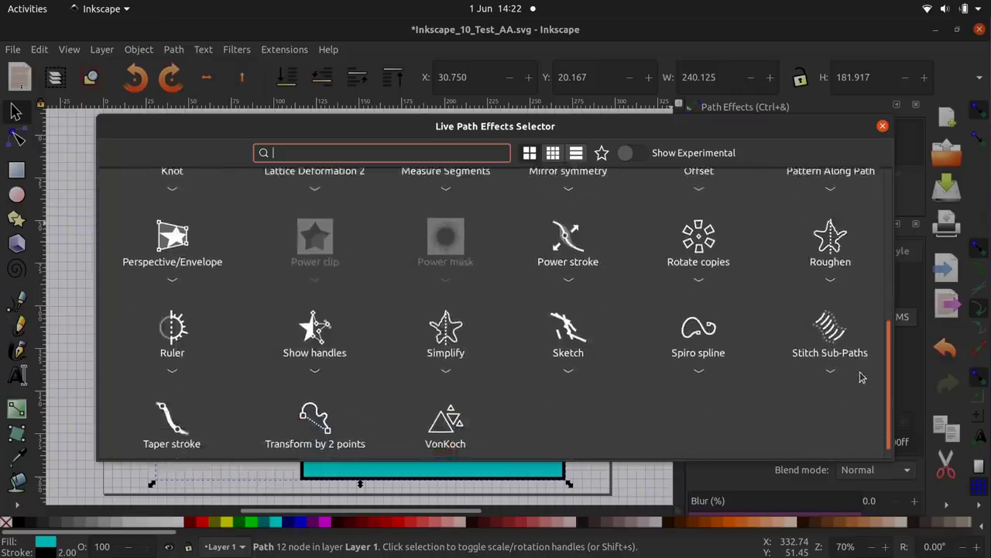
scroll(644, 243, up, 8)
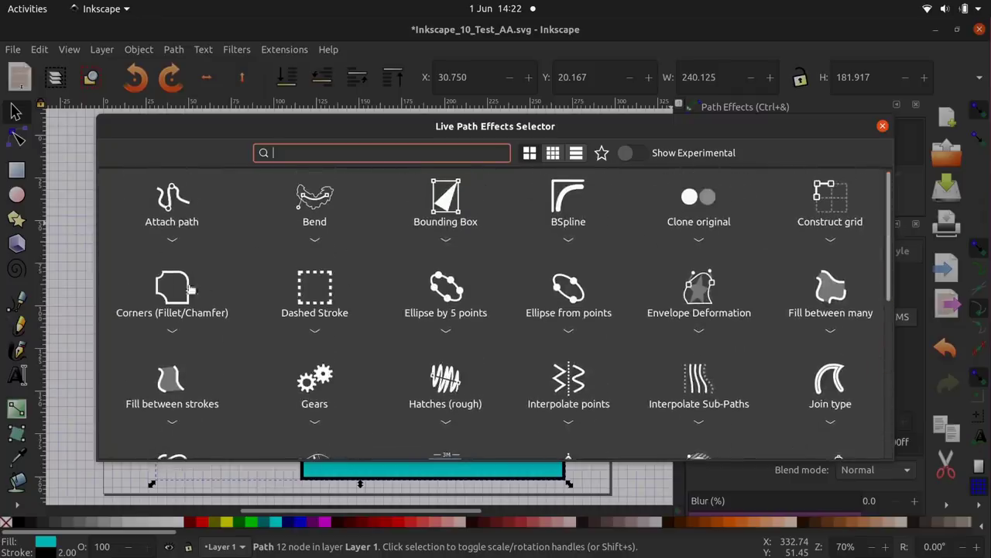
click(172, 289)
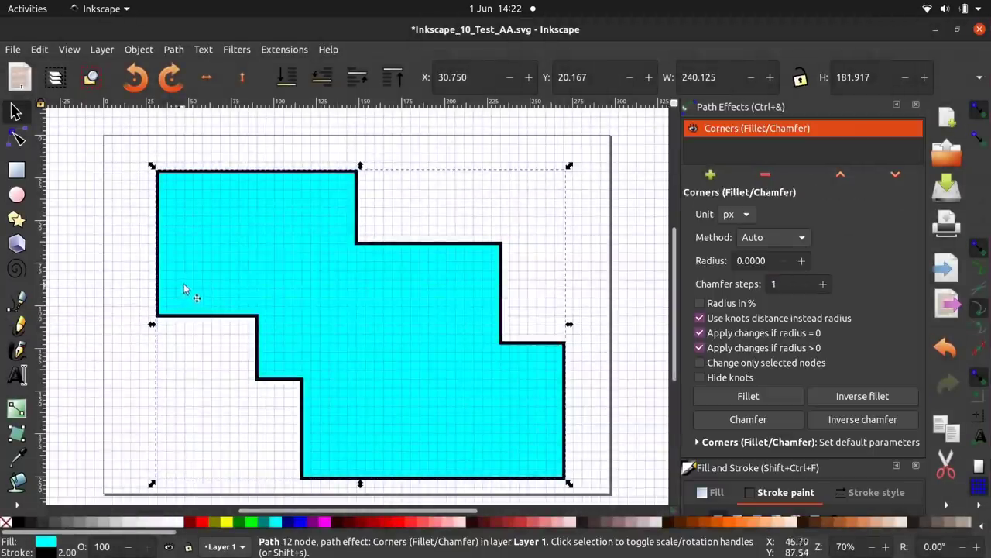
- Raise the corner radius above zero, trying chamfer and concave corners before returning to rounded fillets
click(803, 261)
drag(802, 264, 802, 263)
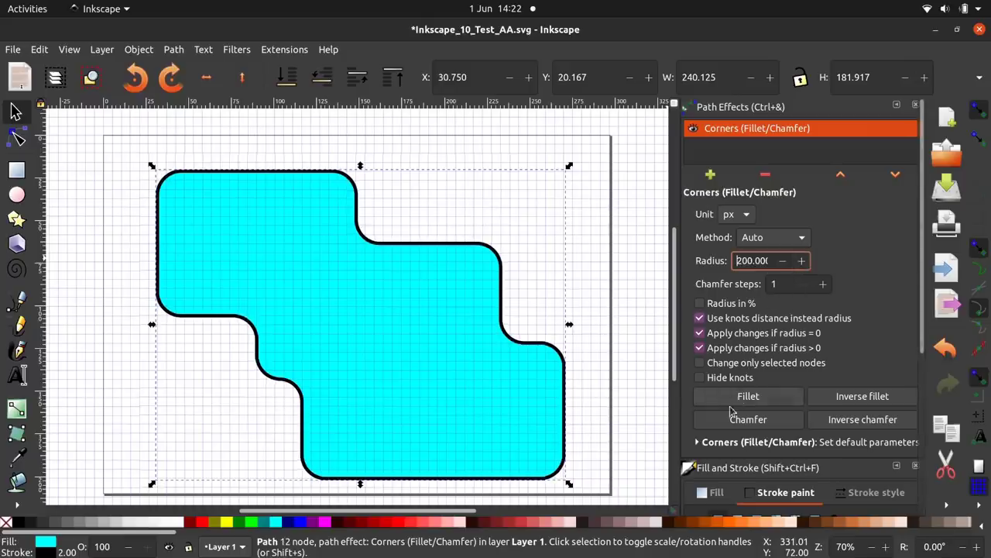
click(731, 417)
click(833, 405)
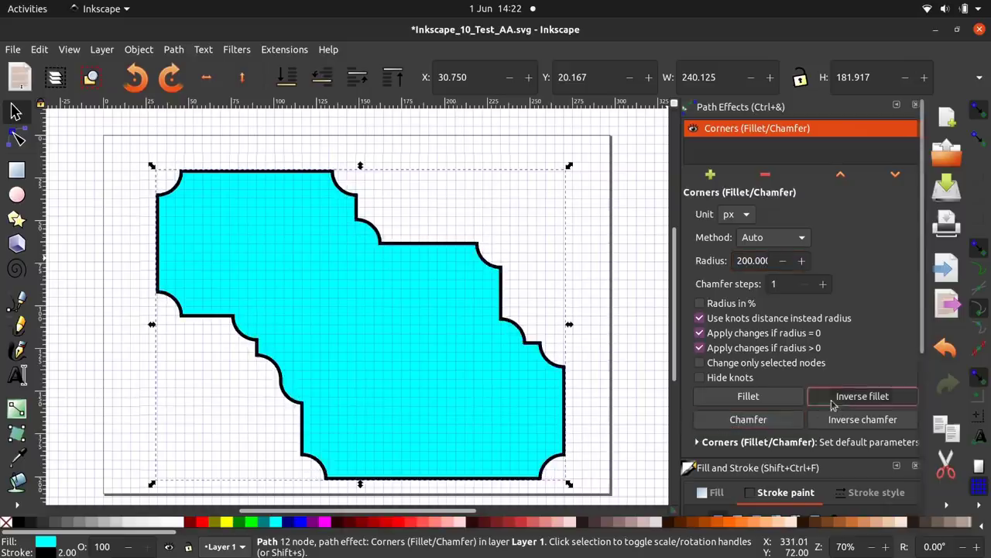
click(750, 399)
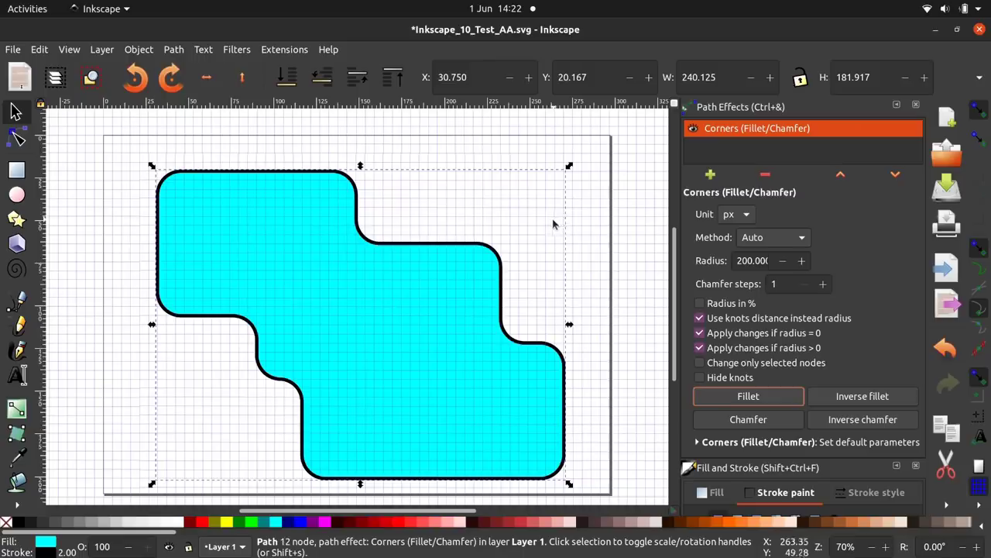
- Select the cyan rounded-corner shape and delete it
click(126, 170)
click(186, 178)
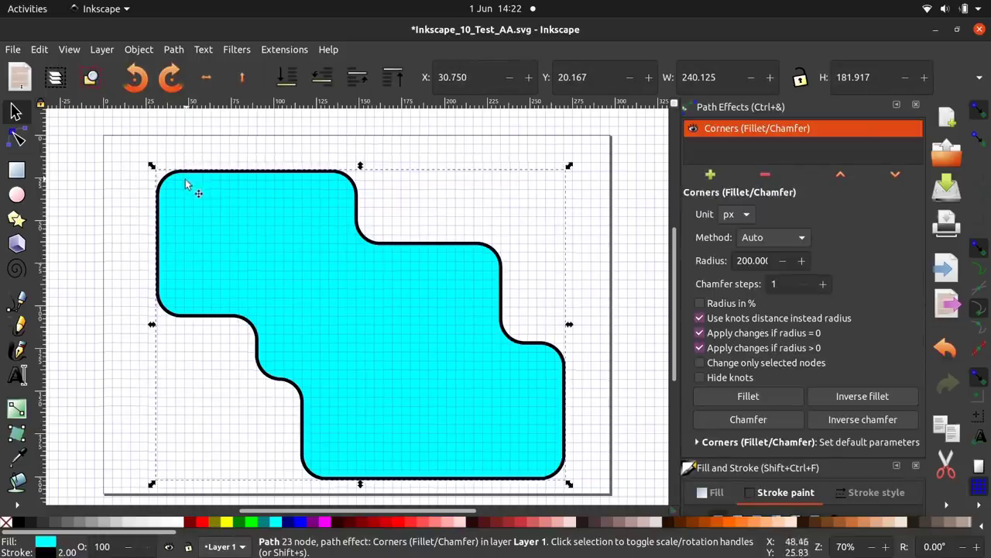
key(Delete)
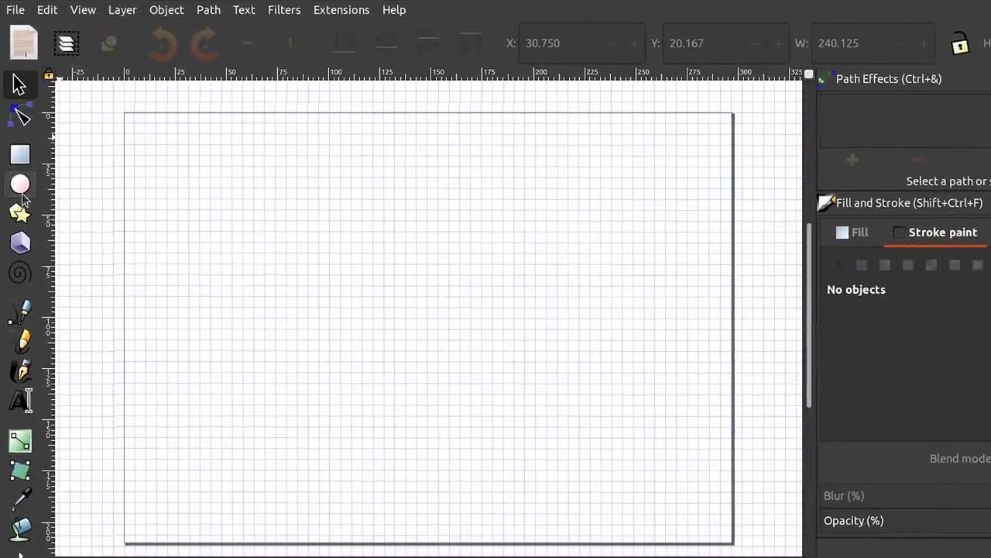
click(22, 310)
drag(216, 317, 304, 361)
drag(416, 207, 596, 303)
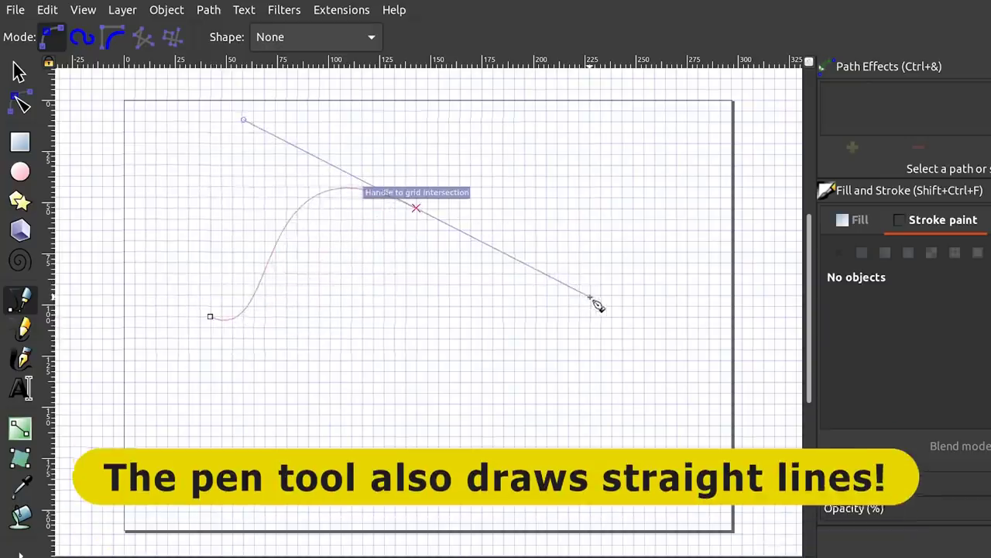
drag(451, 398, 424, 409)
key(Return)
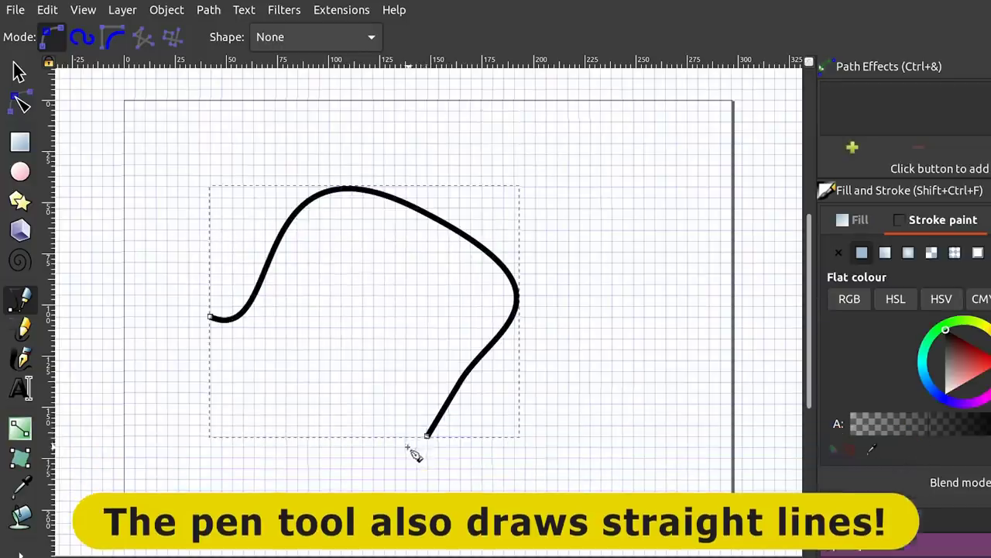
click(21, 74)
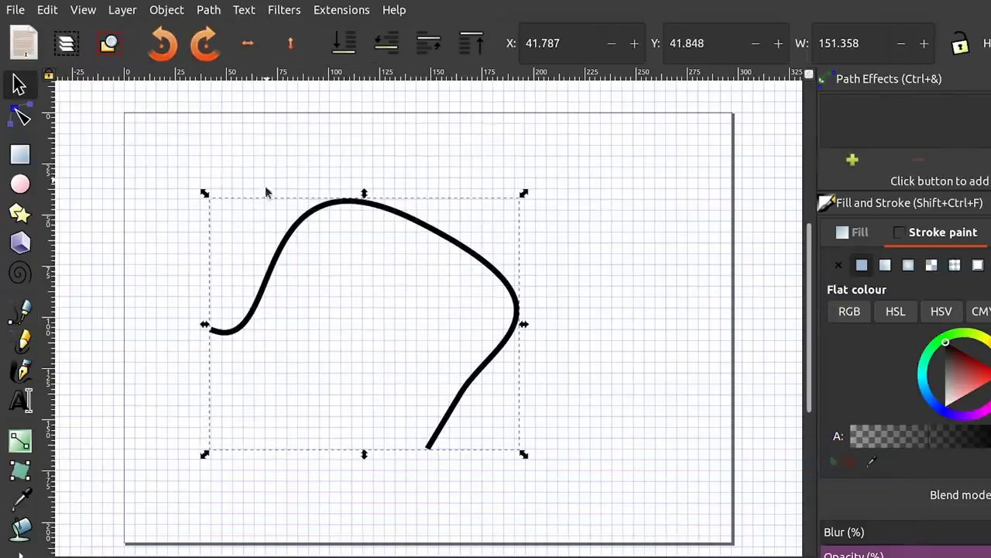
key(Delete)
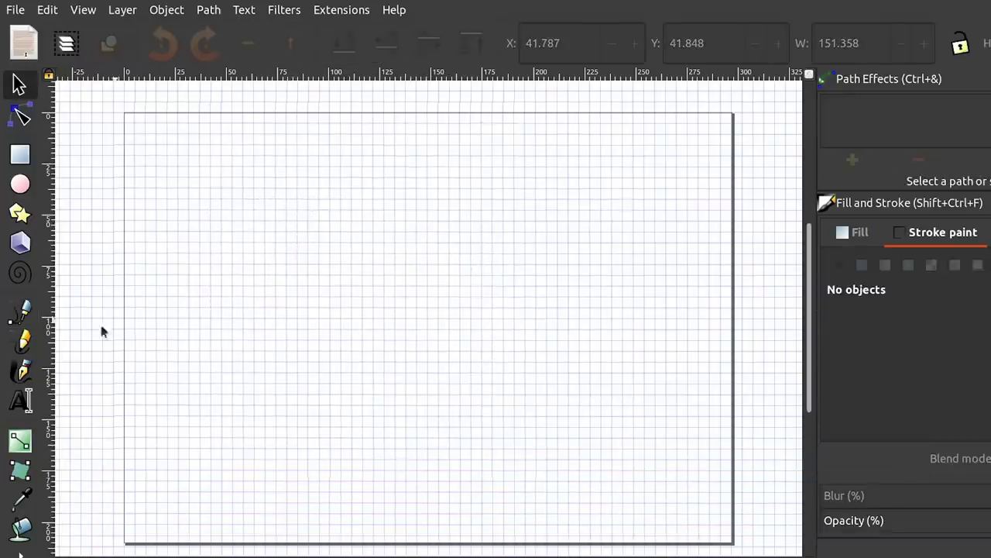
- Draw a freehand wavy line across the page and simplify it three times
click(22, 342)
mouse_move(166, 392)
mouse_down()
mouse_move(274, 314)
mouse_move(358, 352)
mouse_move(497, 331)
mouse_move(591, 253)
mouse_move(676, 218)
mouse_up()
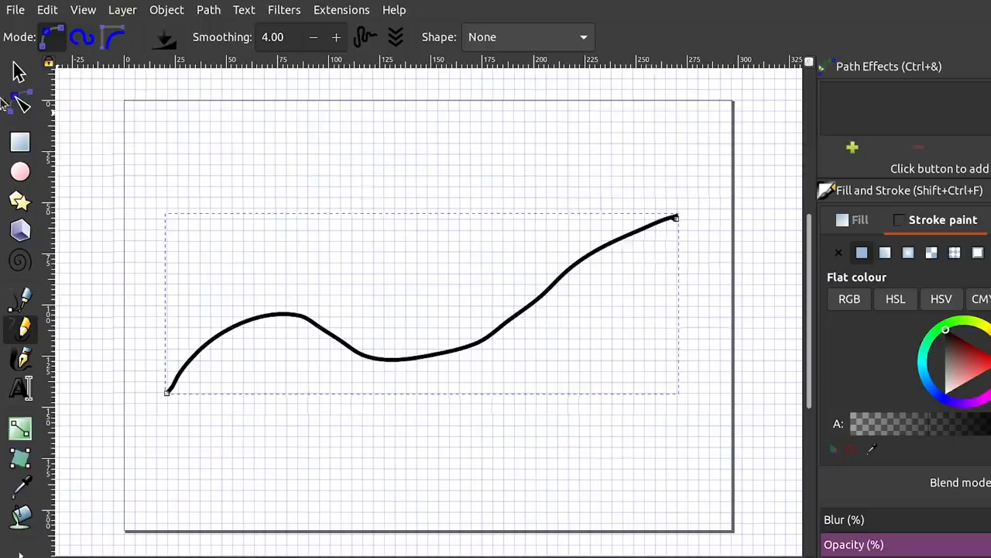
click(21, 105)
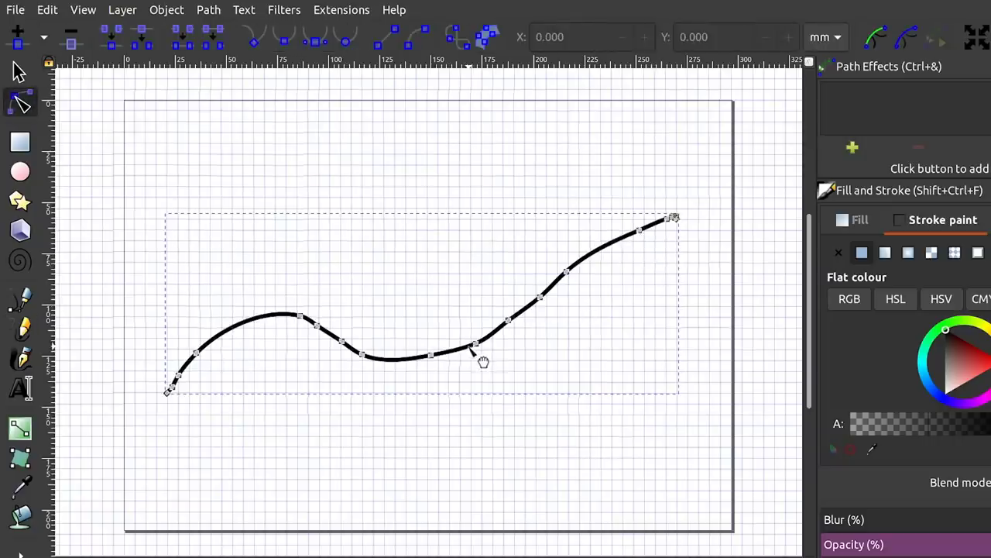
click(214, 10)
click(254, 324)
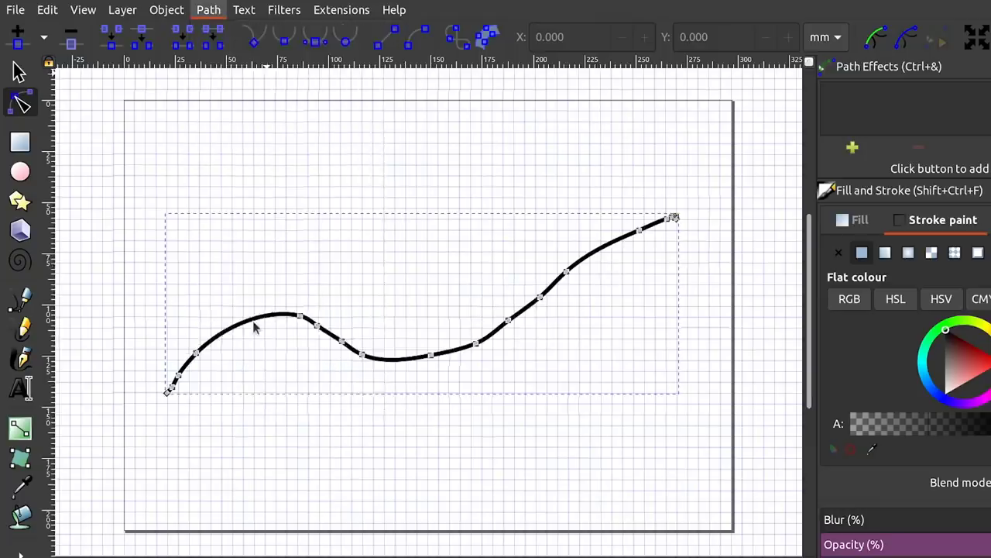
click(208, 11)
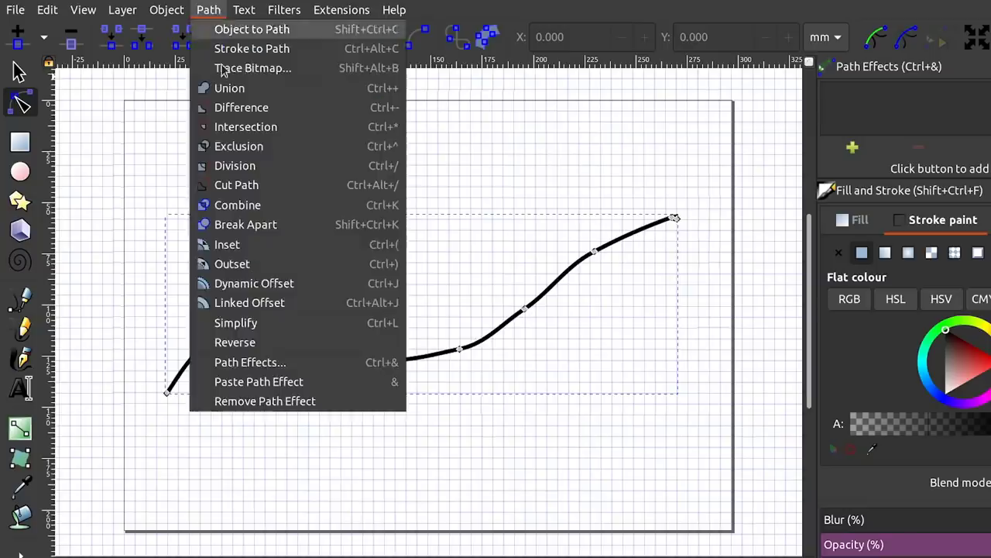
click(256, 325)
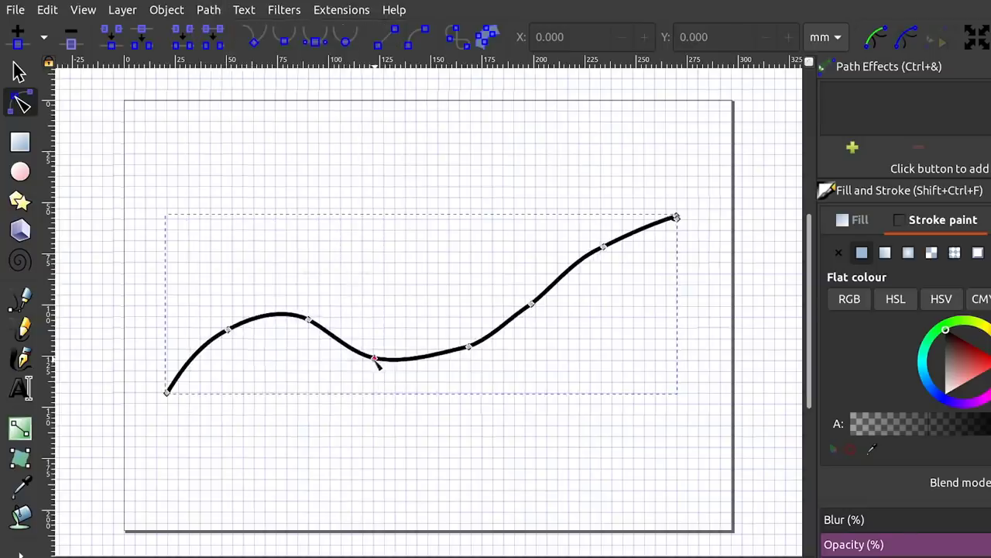
- Adjust the middle nodes and handles to smooth the line's dip and rise
click(375, 357)
click(469, 347)
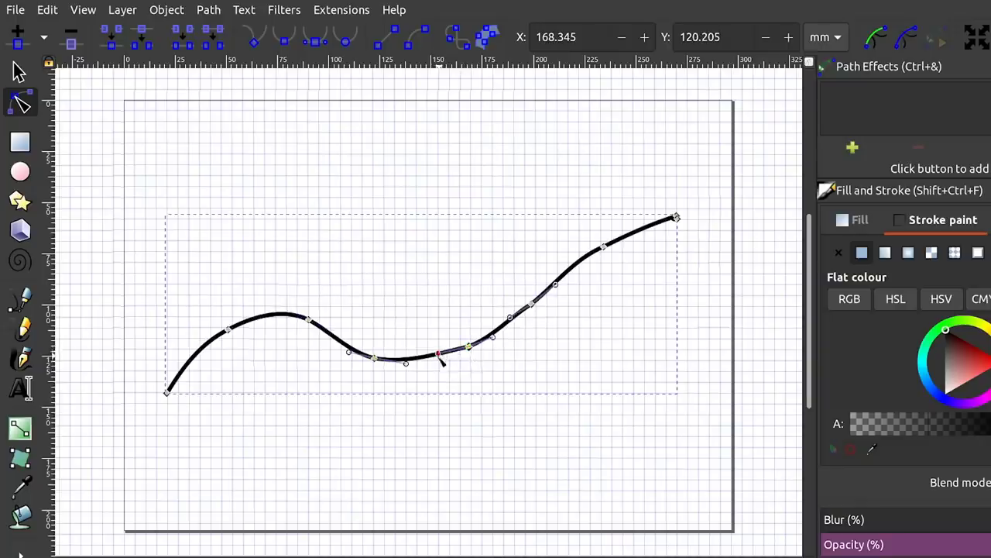
drag(439, 356, 438, 359)
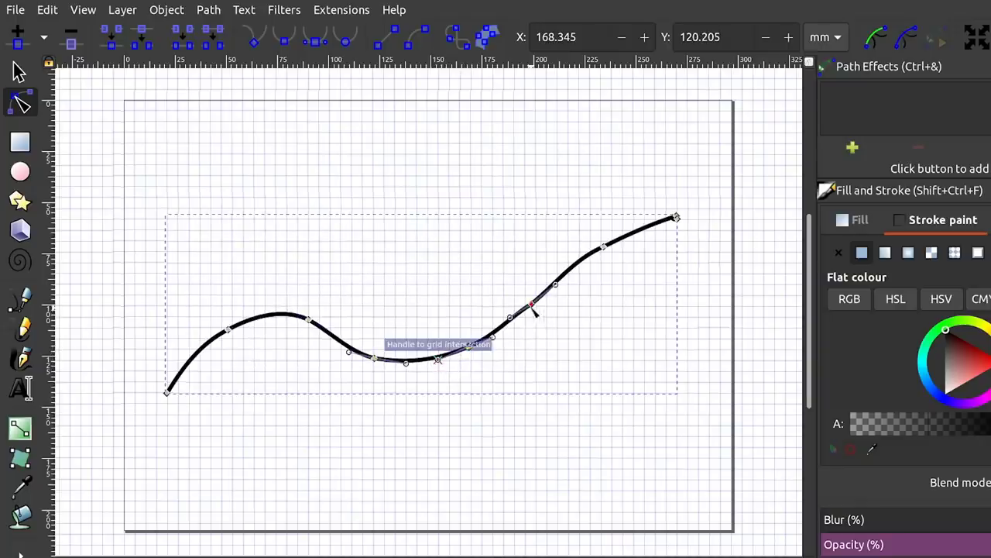
mouse_move(533, 307)
mouse_down()
mouse_move(561, 277)
mouse_move(537, 296)
mouse_move(559, 307)
mouse_move(546, 305)
mouse_up()
click(462, 159)
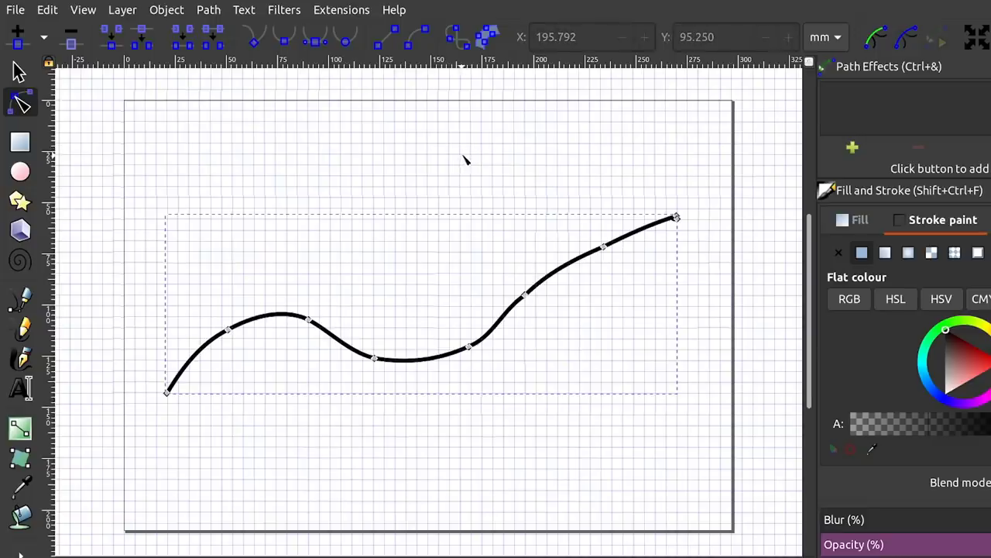
- Type the text 'Hello, this is text' above the wavy line
click(21, 387)
click(233, 177)
text(Hello)
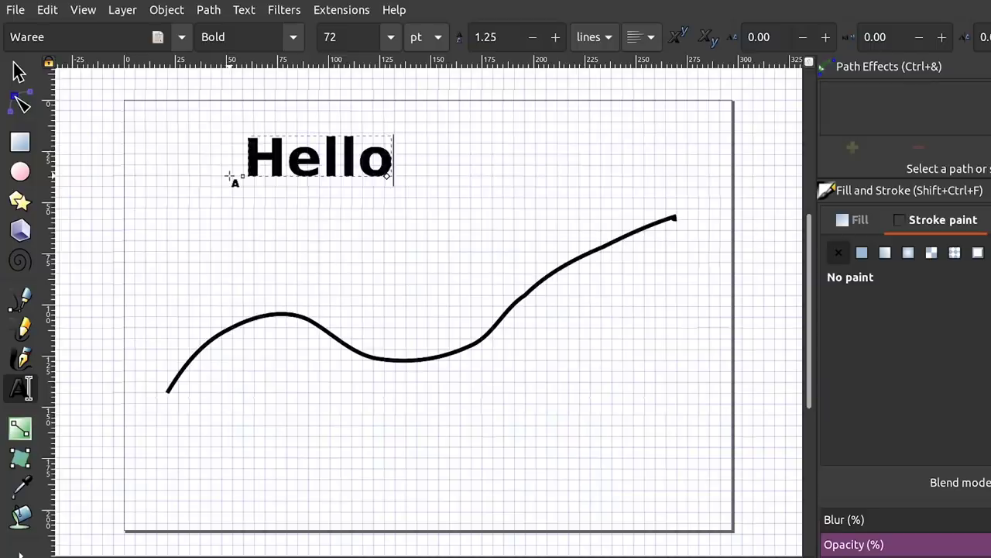
text(, this is text)
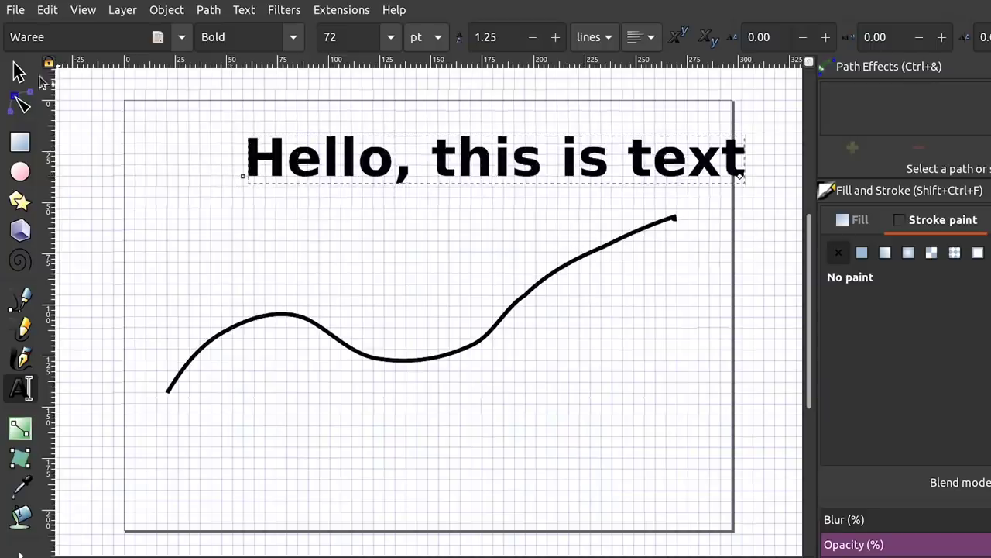
- Put the text on the wavy line with Put on Path, then select the curve
click(20, 73)
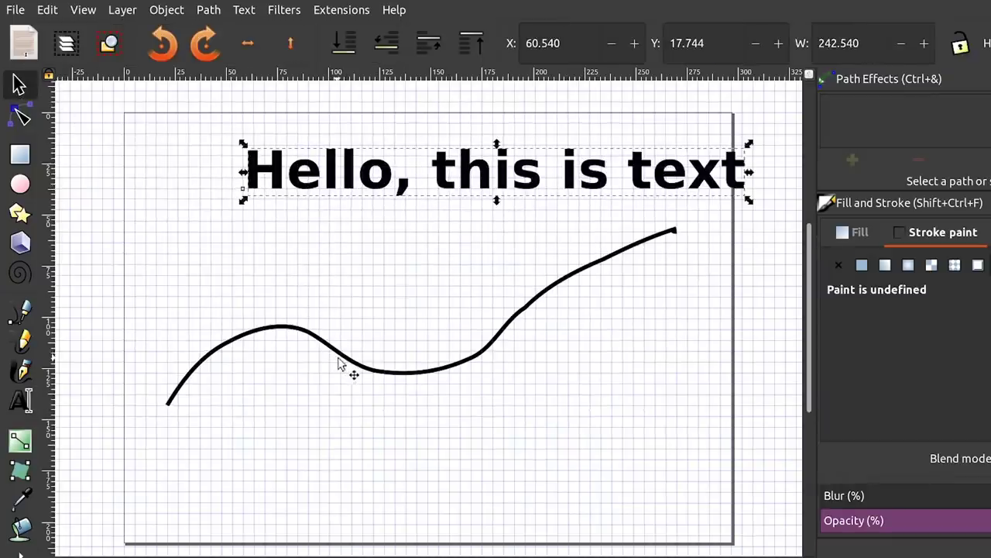
shift+click(351, 362)
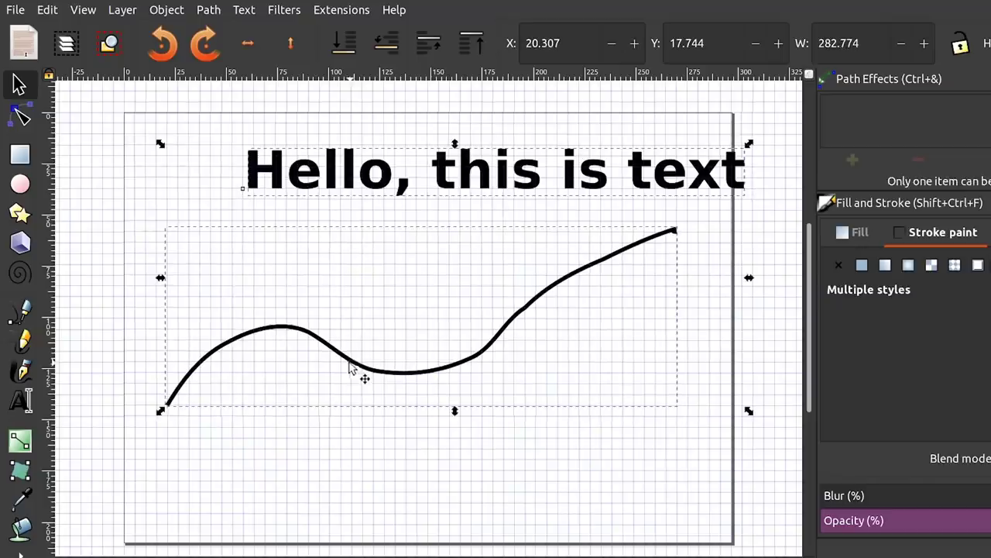
click(244, 10)
click(277, 88)
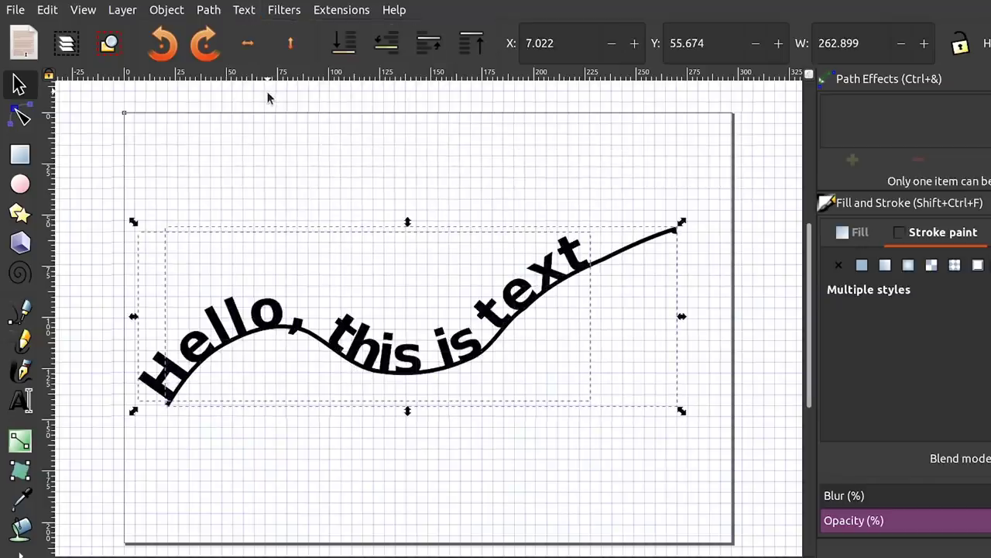
click(112, 114)
click(631, 256)
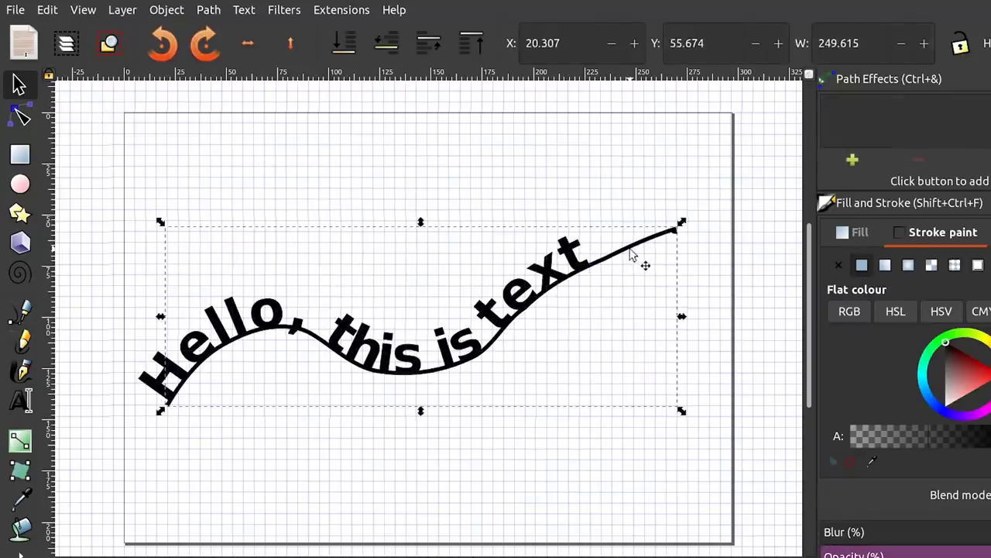
- Drag the curve's nodes and handles into a hook at the right end and a valley under 'text'
click(22, 116)
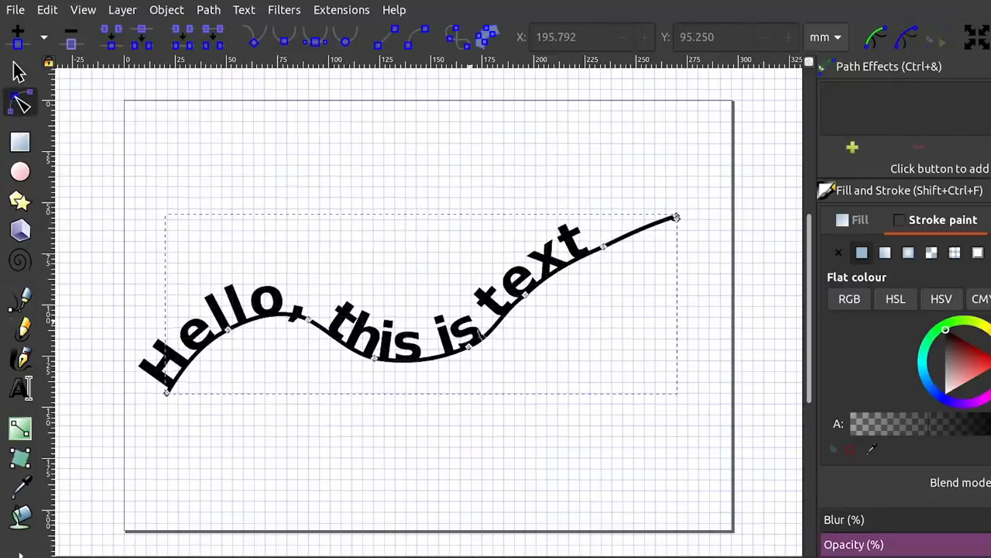
drag(473, 354, 609, 271)
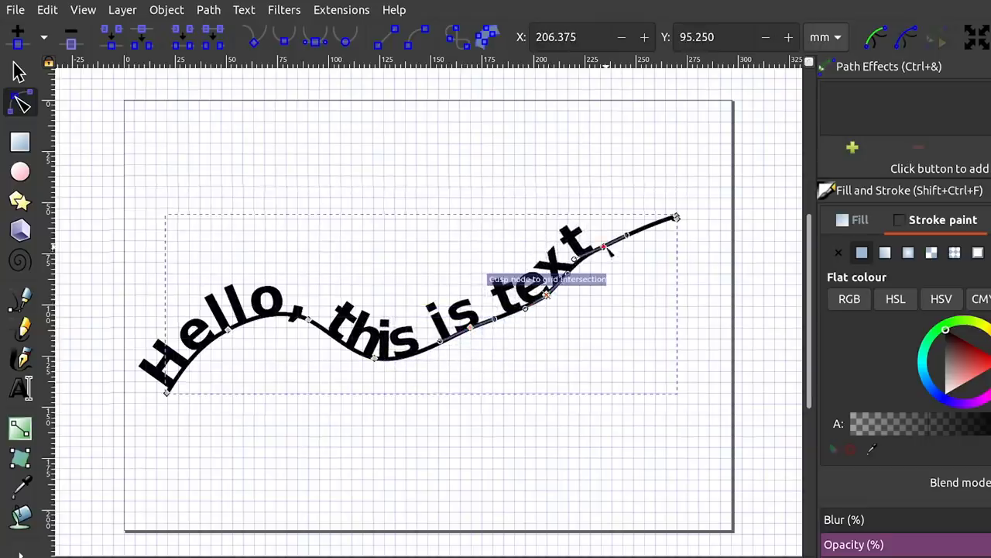
drag(547, 295, 623, 272)
drag(677, 224, 687, 273)
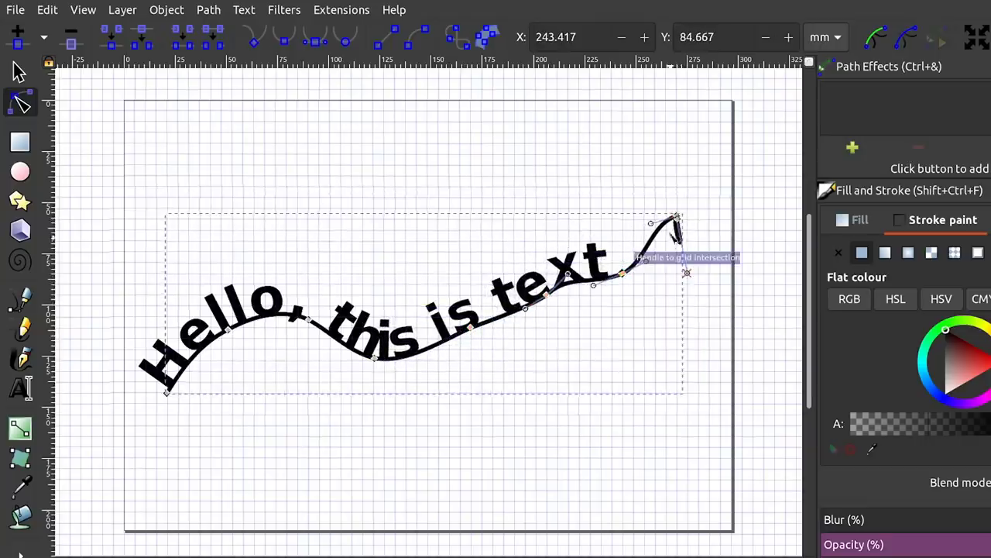
drag(678, 220, 689, 252)
drag(627, 274, 632, 251)
drag(308, 320, 255, 379)
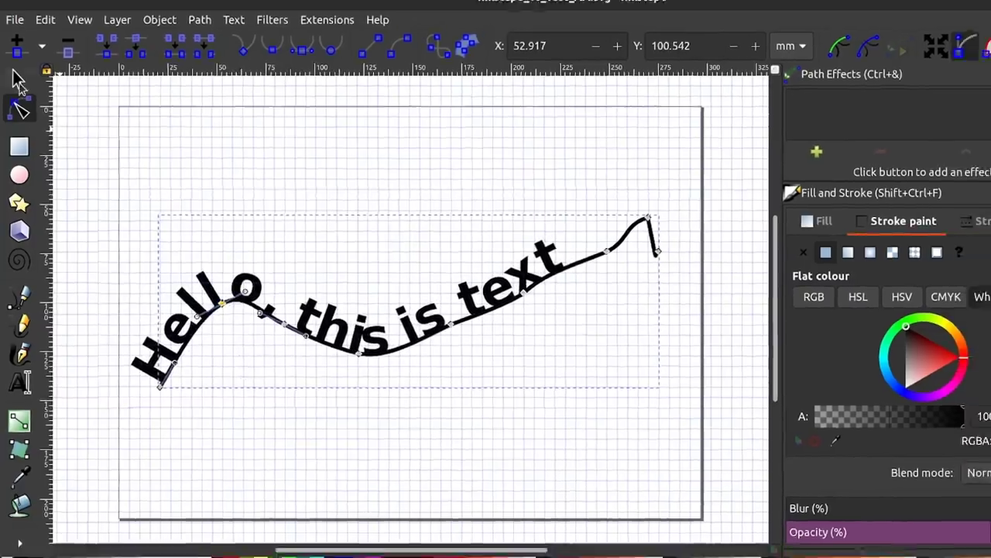
- Open Mr_Scissors_Standing.ai and accept the default PDF import settings
key(s)
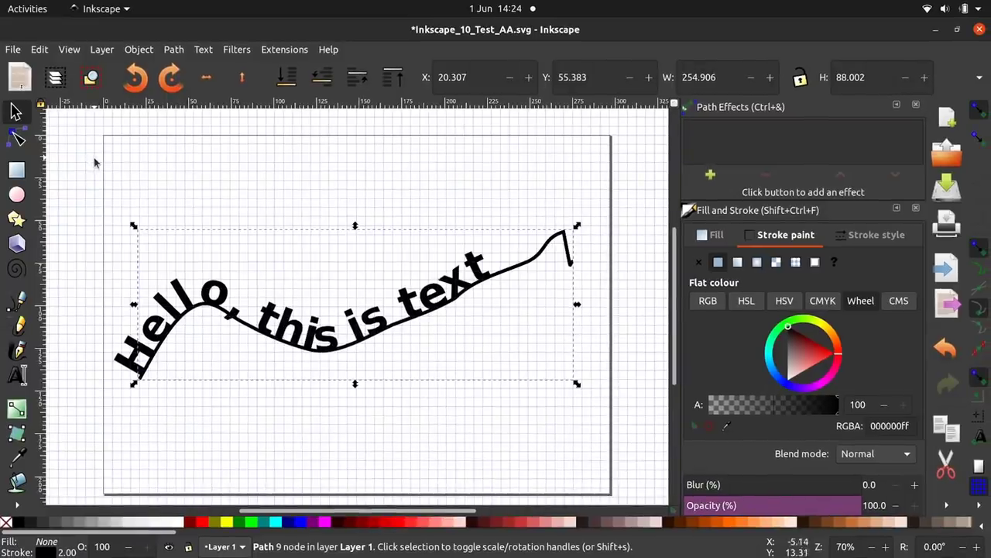
click(11, 51)
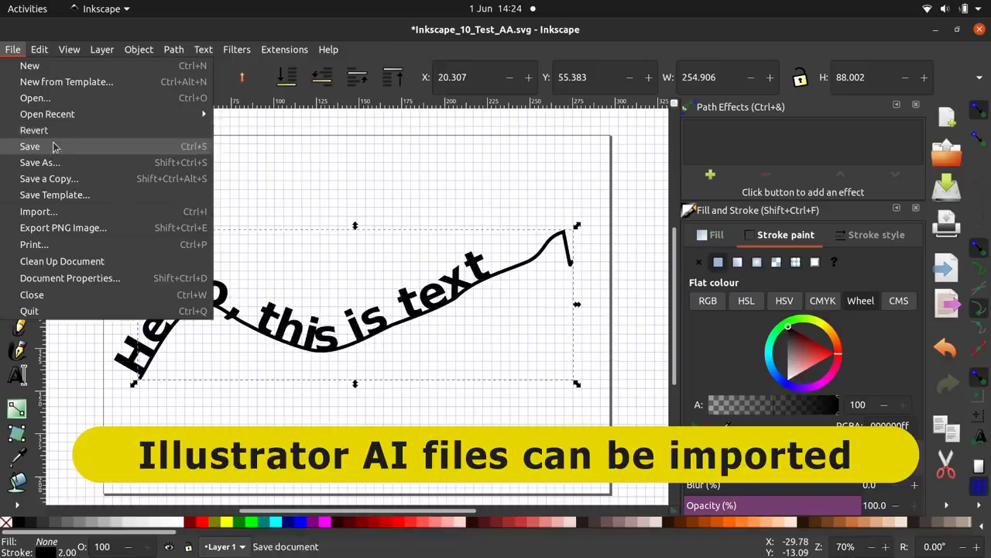
click(56, 99)
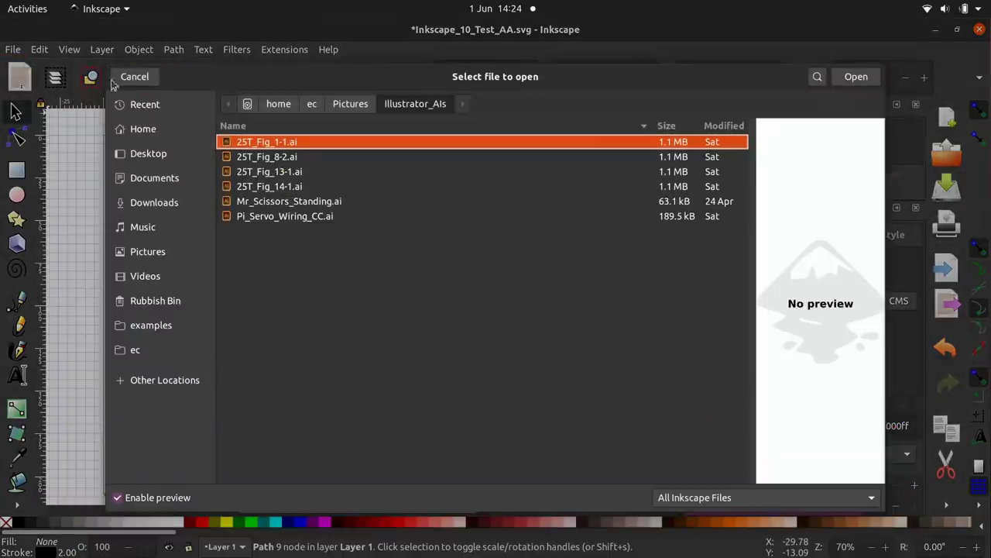
click(309, 203)
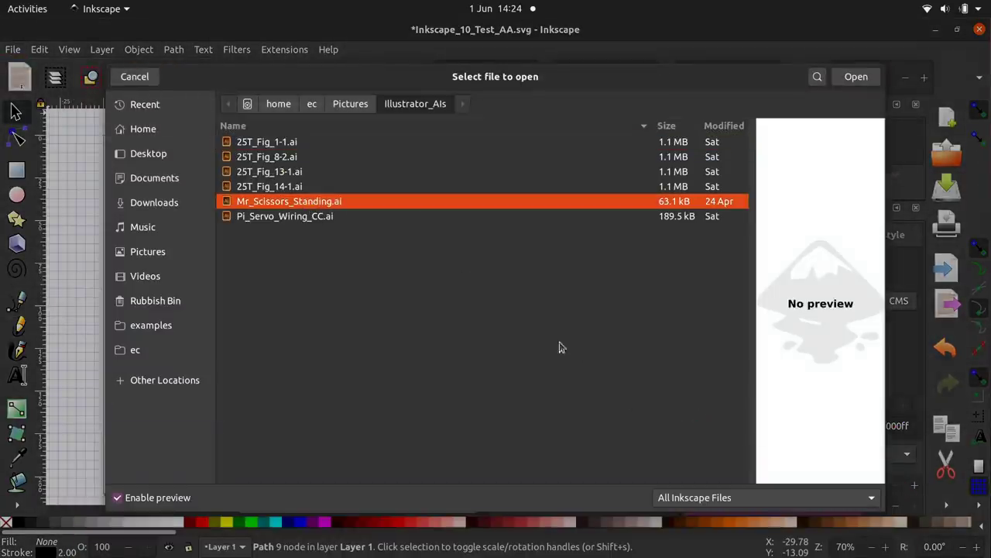
key(Return)
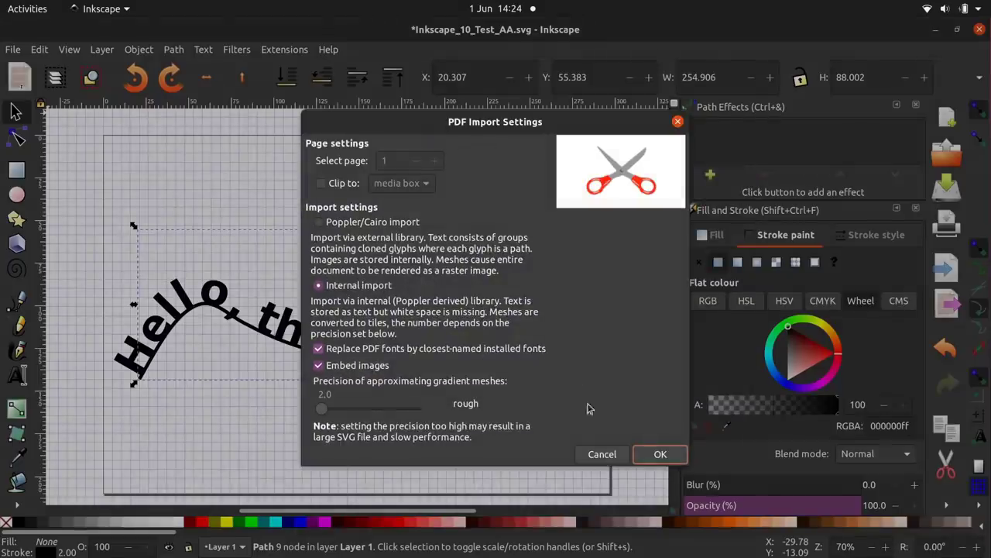
click(659, 454)
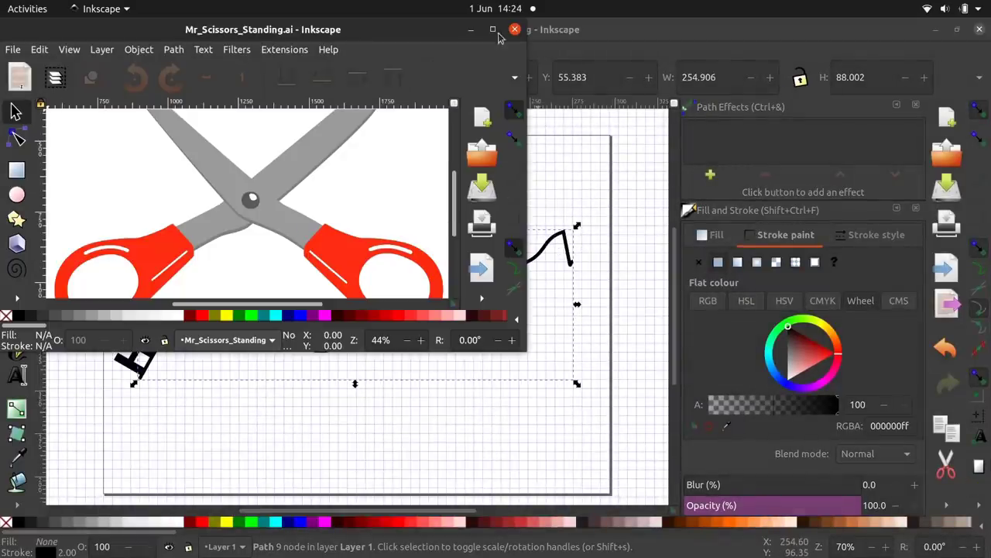
- Maximise and zoom the scissors drawing, then fill its right blade dark red (800000)
click(493, 30)
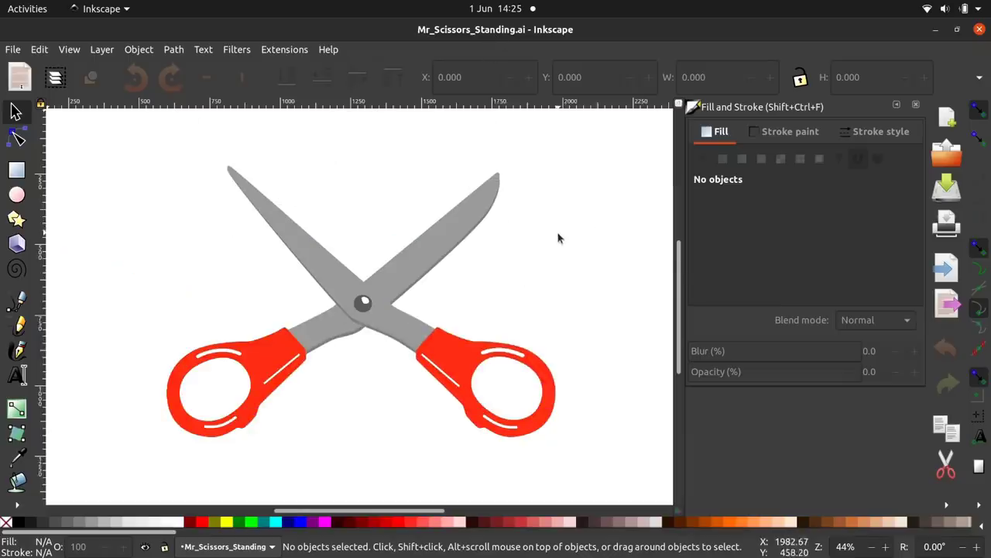
key(plus)
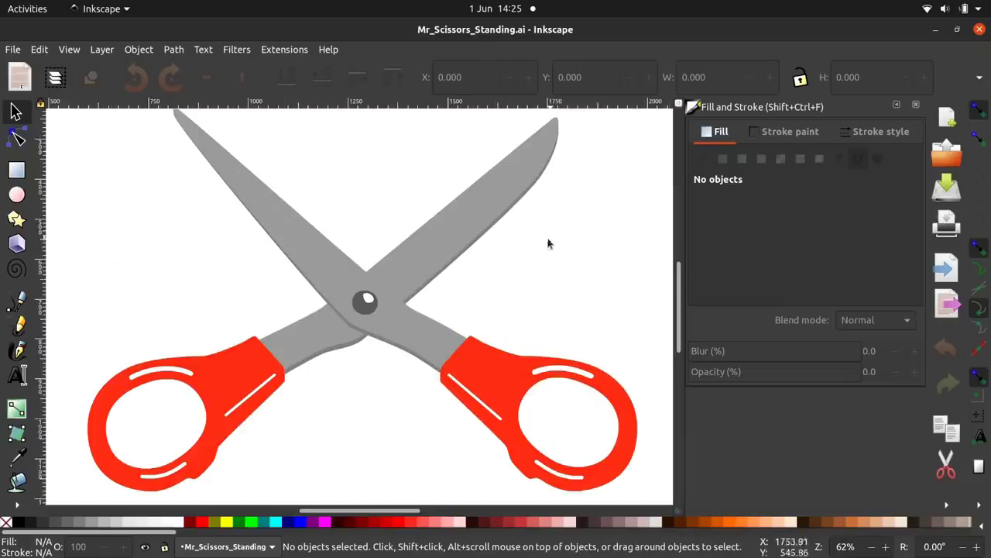
click(434, 249)
click(363, 523)
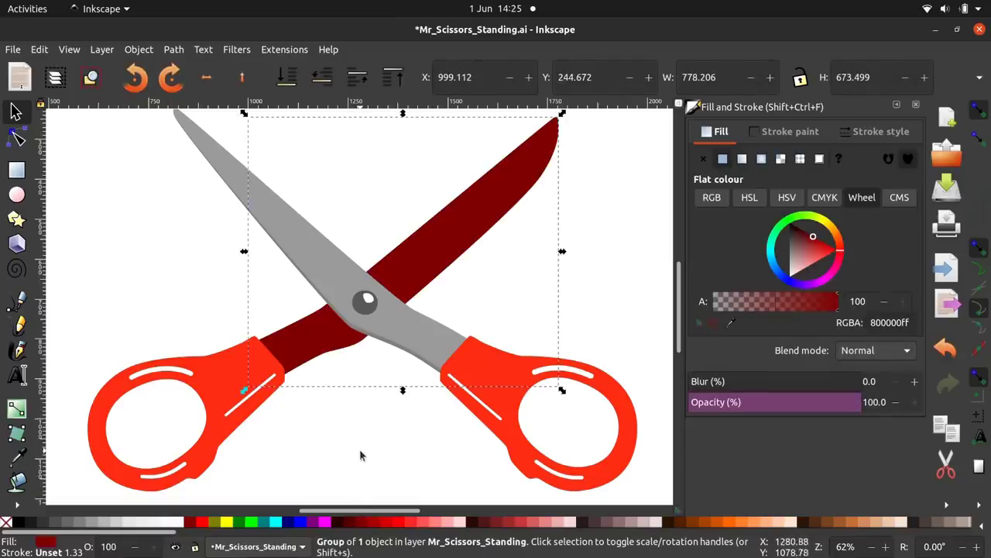
drag(680, 300, 680, 297)
click(633, 304)
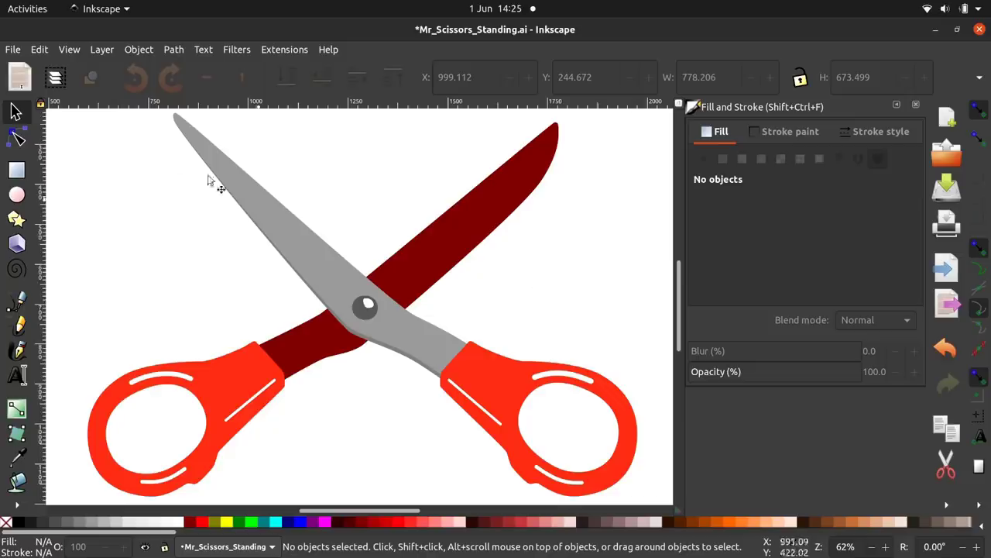
click(13, 51)
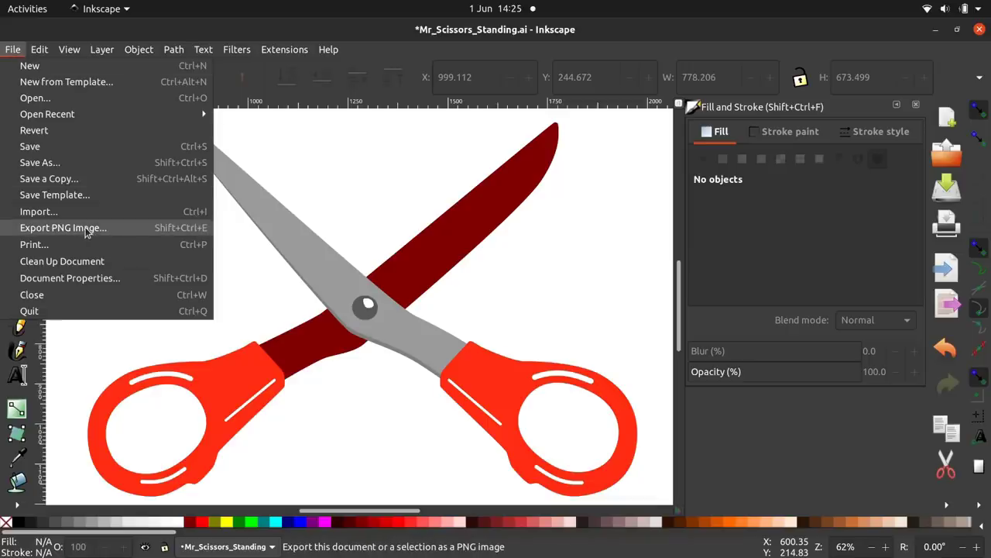
- Choose Save As for the scissors drawing and expand the file type dropdown
click(42, 162)
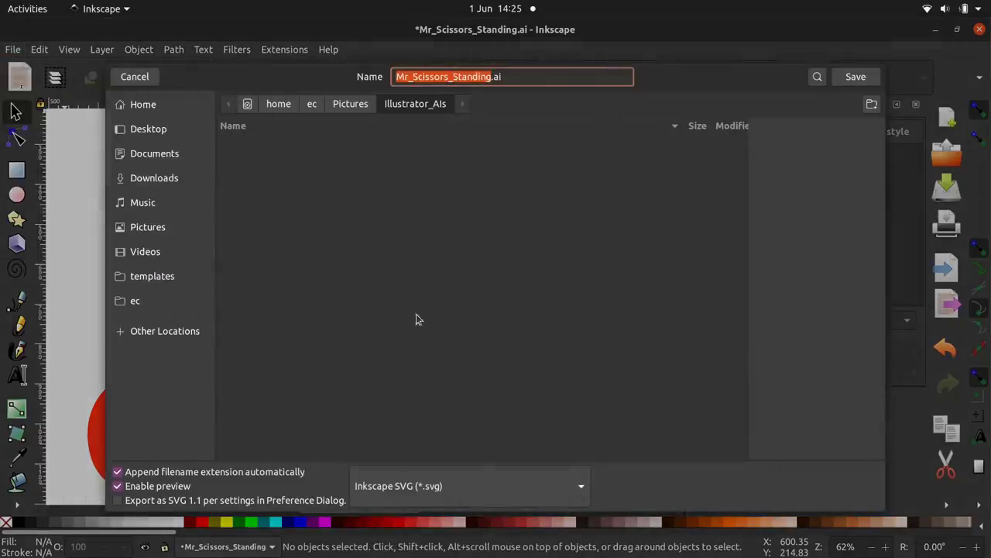
click(532, 494)
mouse_move(501, 549)
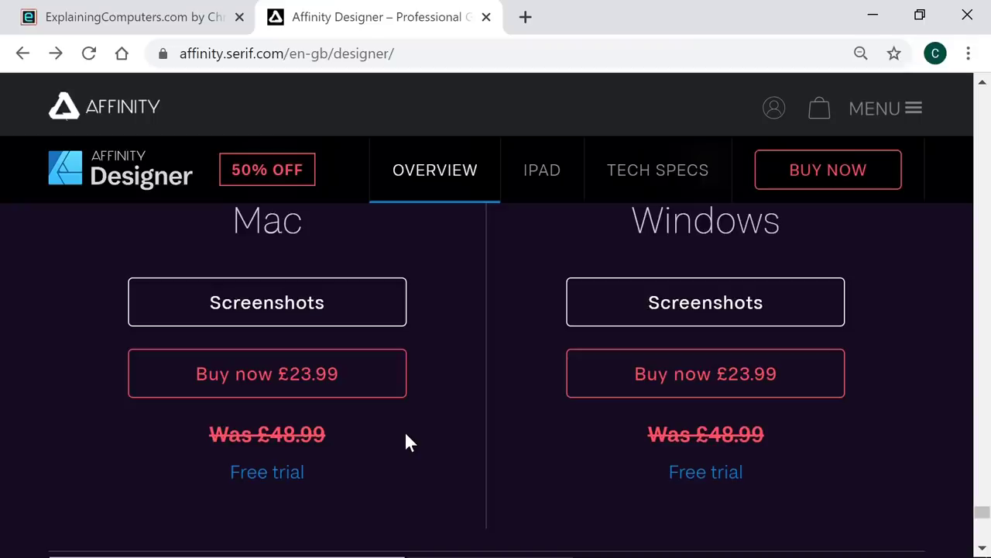
- Open the Affinity Designer 90-day free trial sign-up page and scroll through the form
click(279, 474)
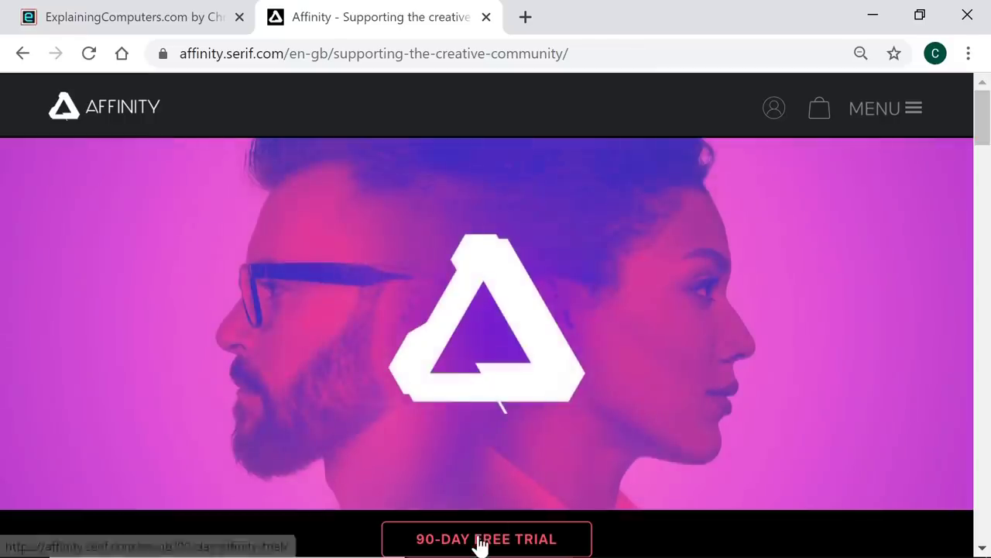
click(479, 539)
scroll(450, 381, down, 5)
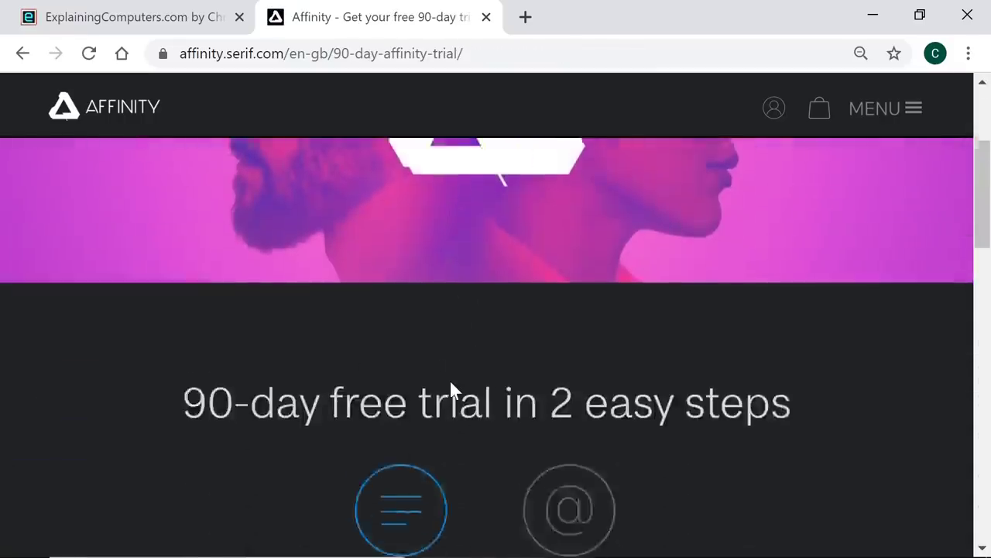
scroll(453, 390, down, 5)
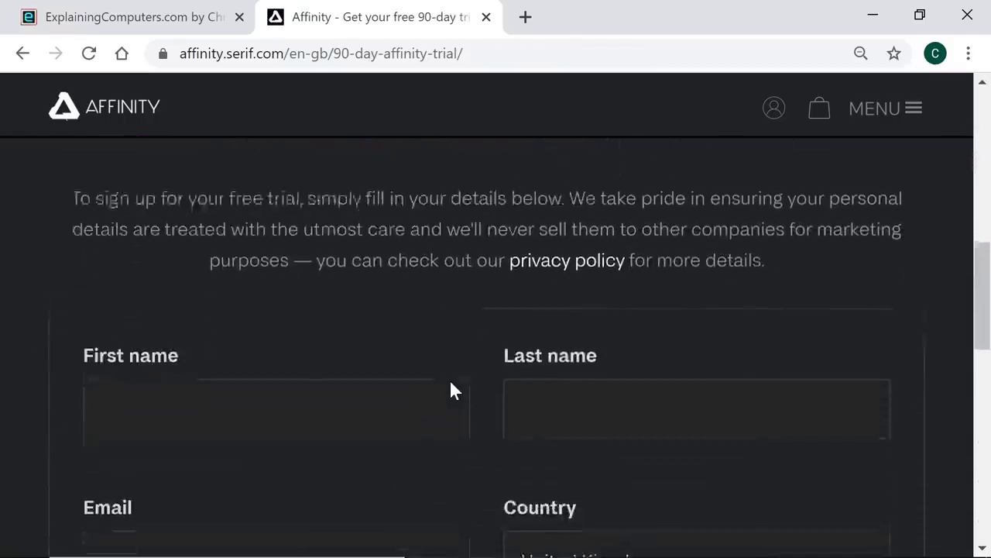
scroll(453, 389, down, 1)
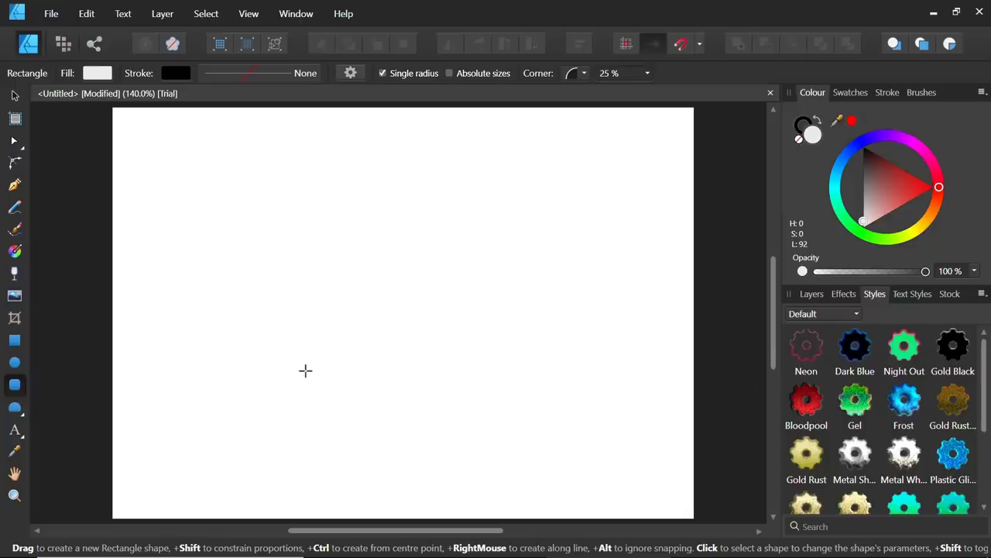
- Draw a large rounded rectangle and centre the word Hello on it
drag(137, 184, 655, 422)
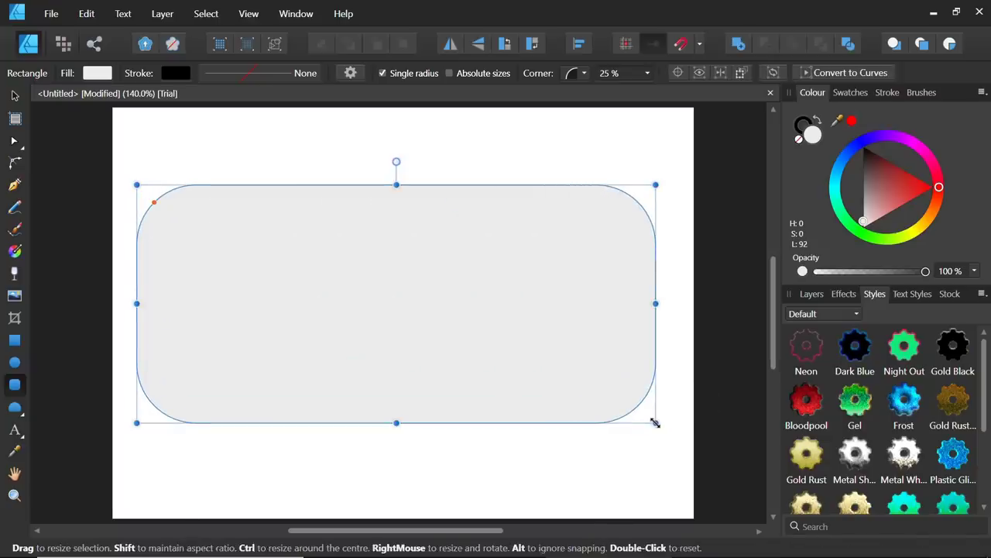
click(16, 431)
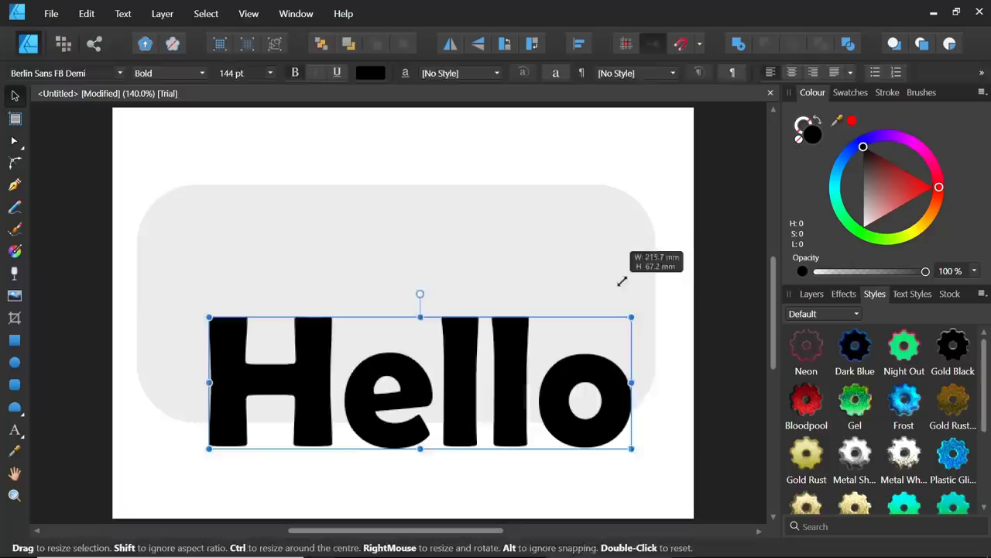
click(162, 13)
click(449, 206)
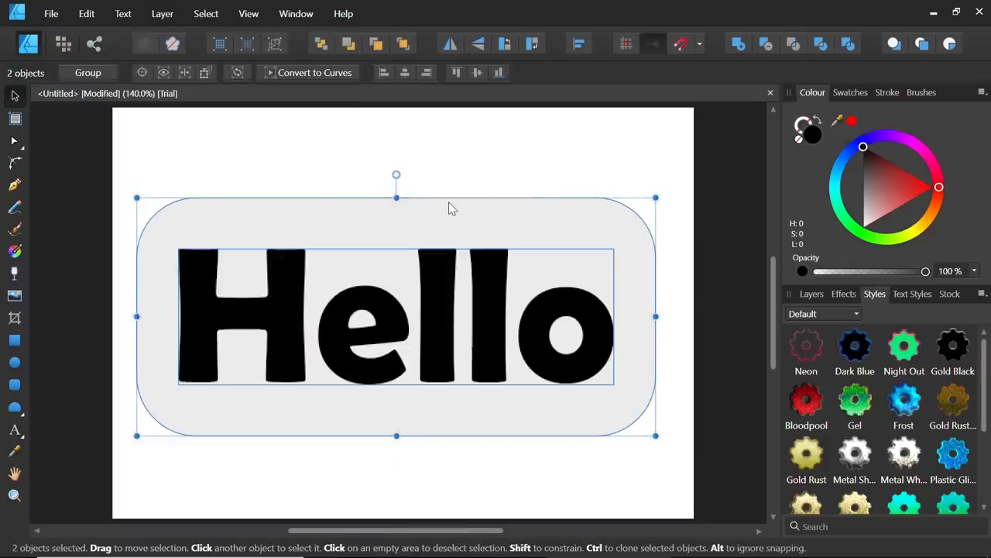
click(487, 142)
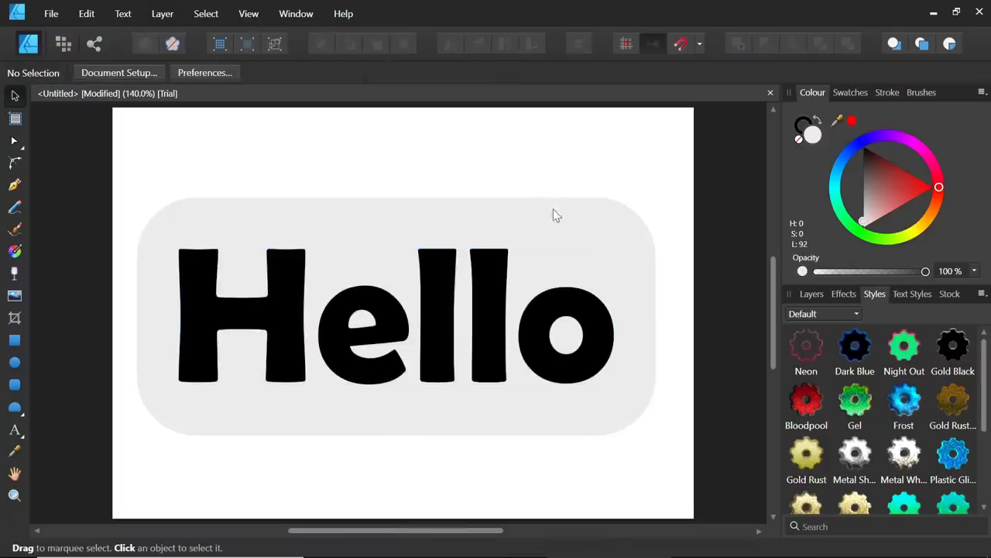
- Apply the Frost style to the rectangle and a gold metallic style to Hello
click(572, 224)
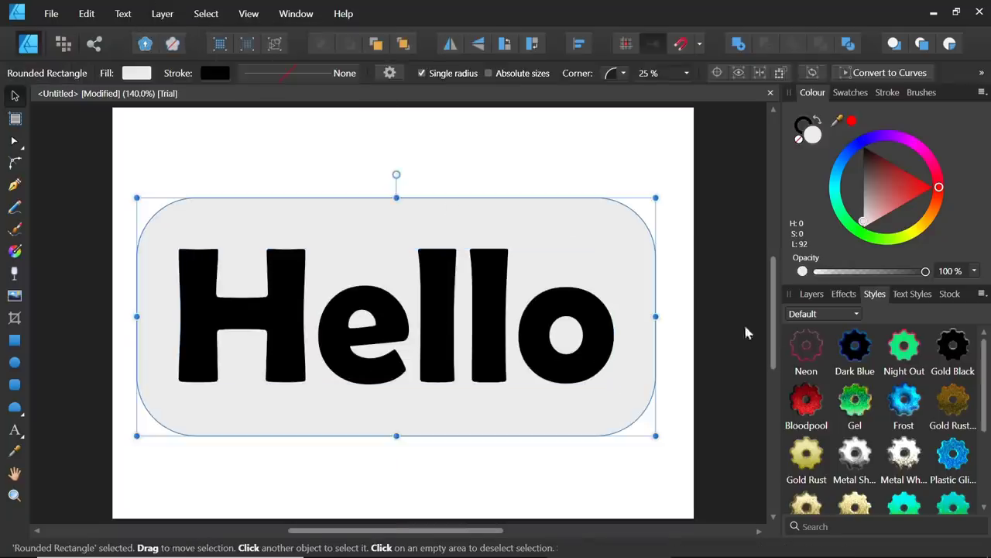
click(905, 410)
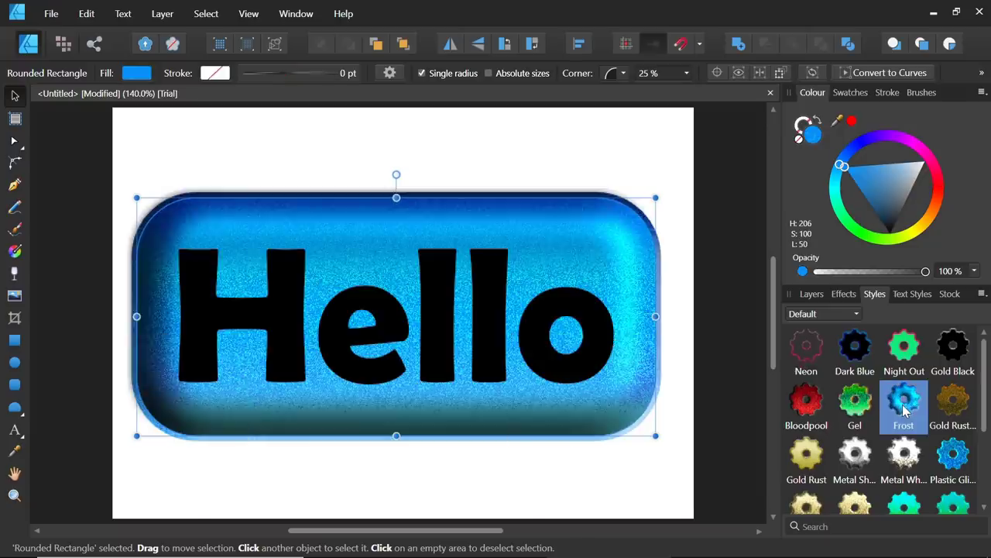
click(495, 330)
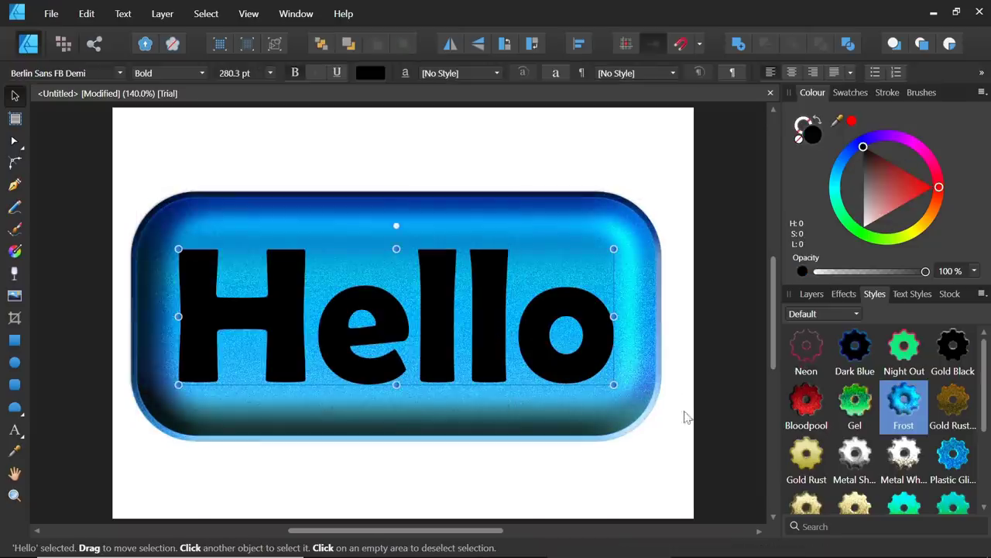
click(851, 504)
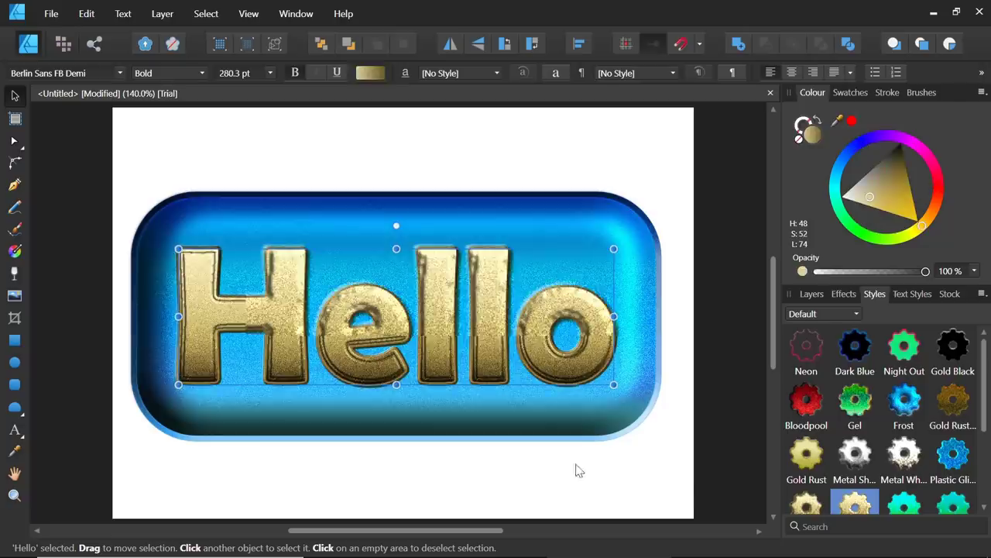
click(477, 484)
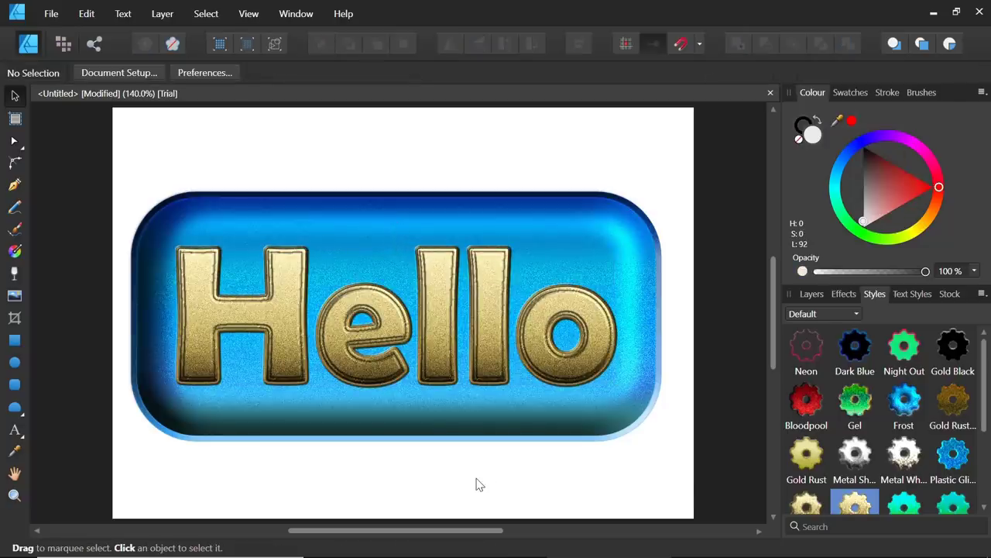
- Show the Assets panel via View > Studio
click(256, 18)
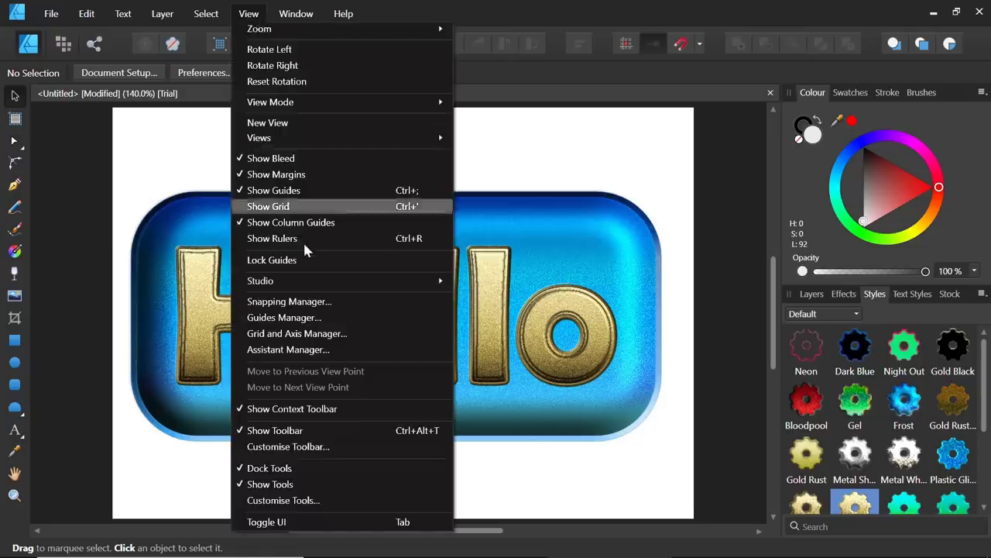
mouse_move(315, 283)
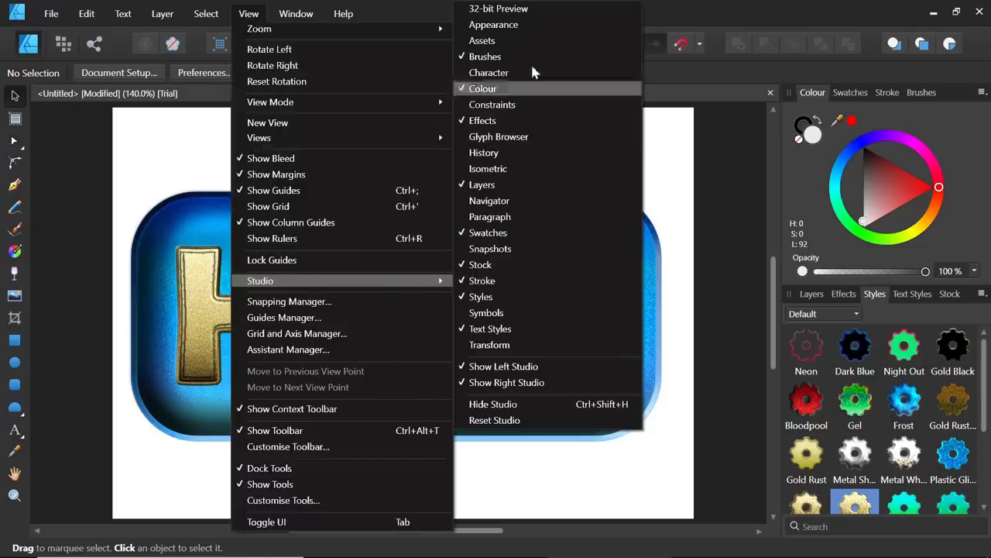
click(519, 41)
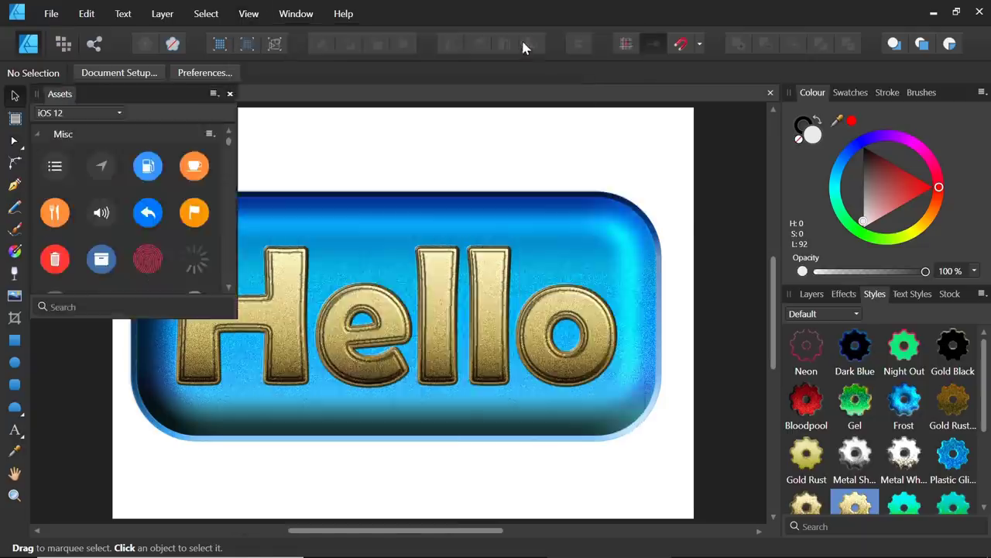
- Place the blue fuel-pump and red trash icons from iOS 12 Misc over the button
click(148, 169)
drag(261, 142, 476, 358)
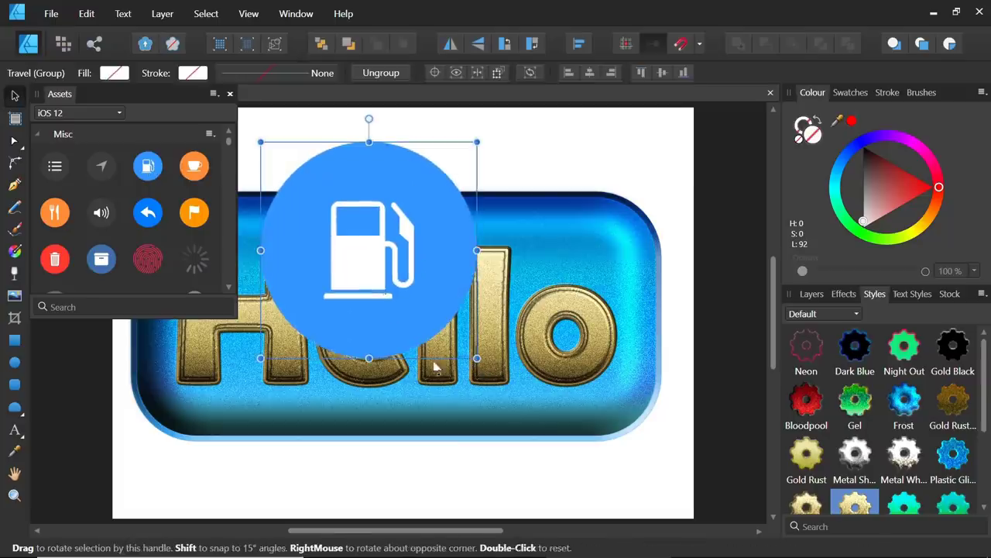
click(55, 259)
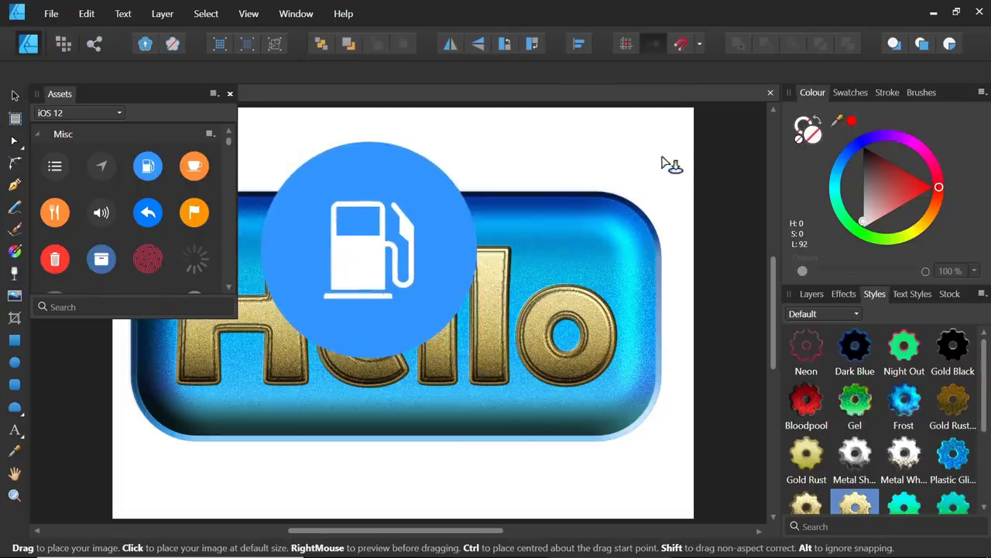
drag(662, 159, 459, 425)
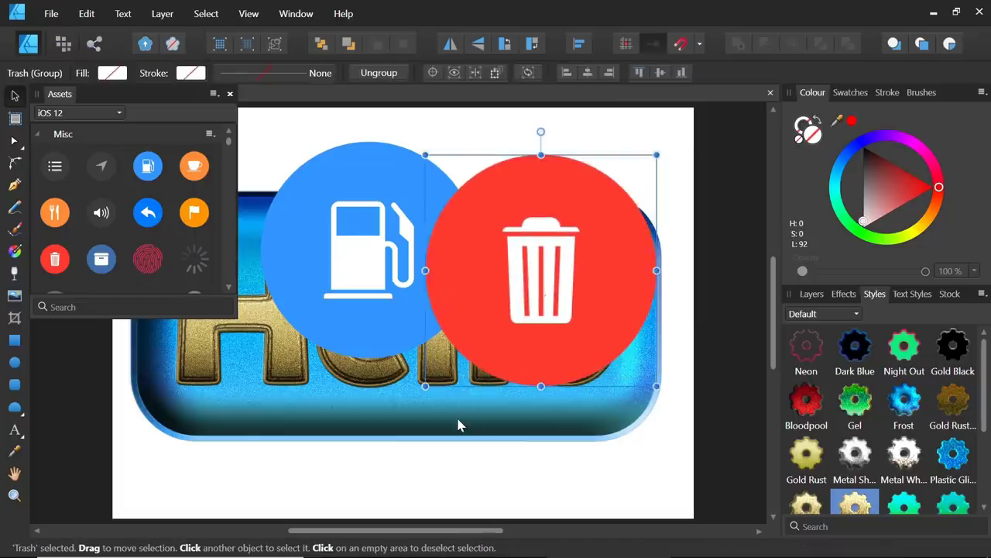
- Give the red trash icon a Bevel / Emboss effect with a 48.2 px radius
click(475, 487)
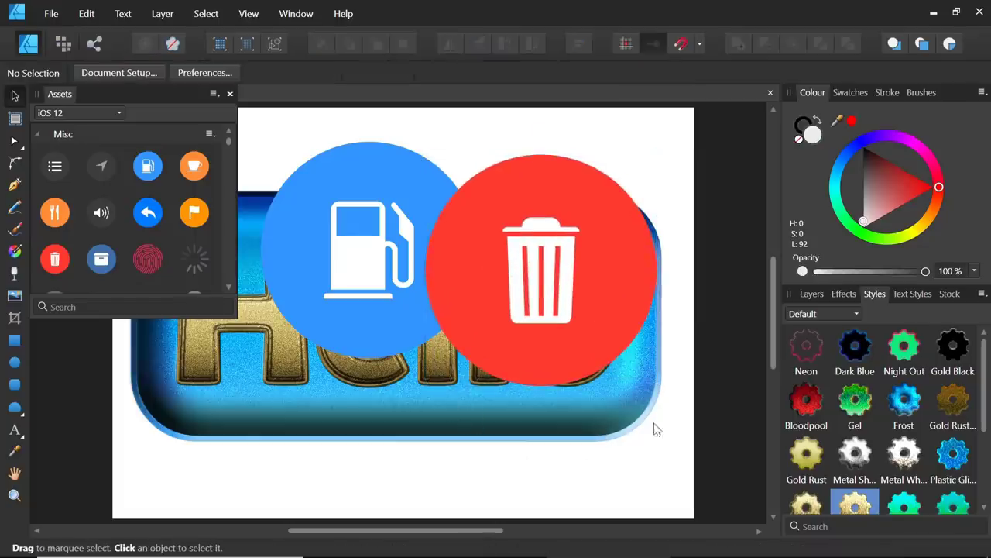
click(843, 294)
scroll(919, 398, down, 1)
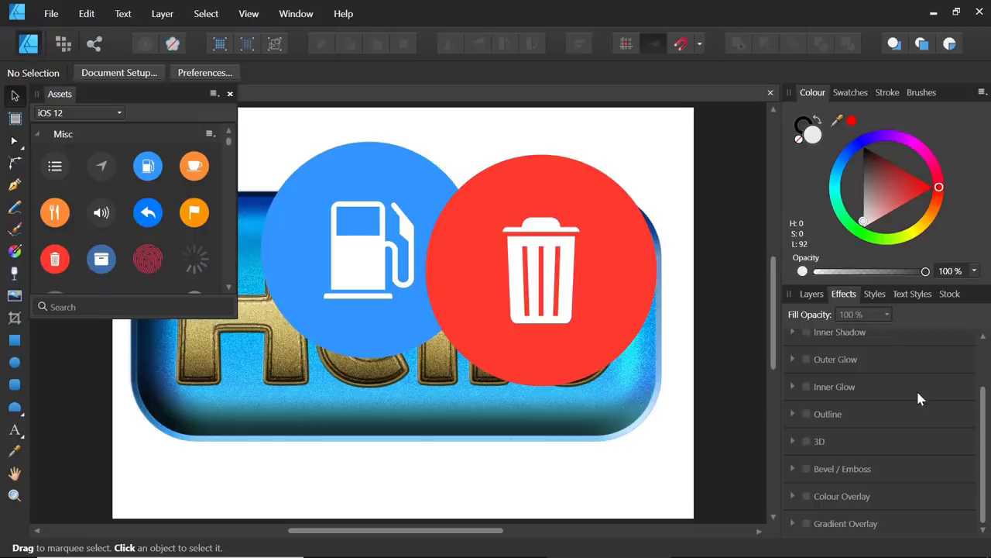
click(595, 271)
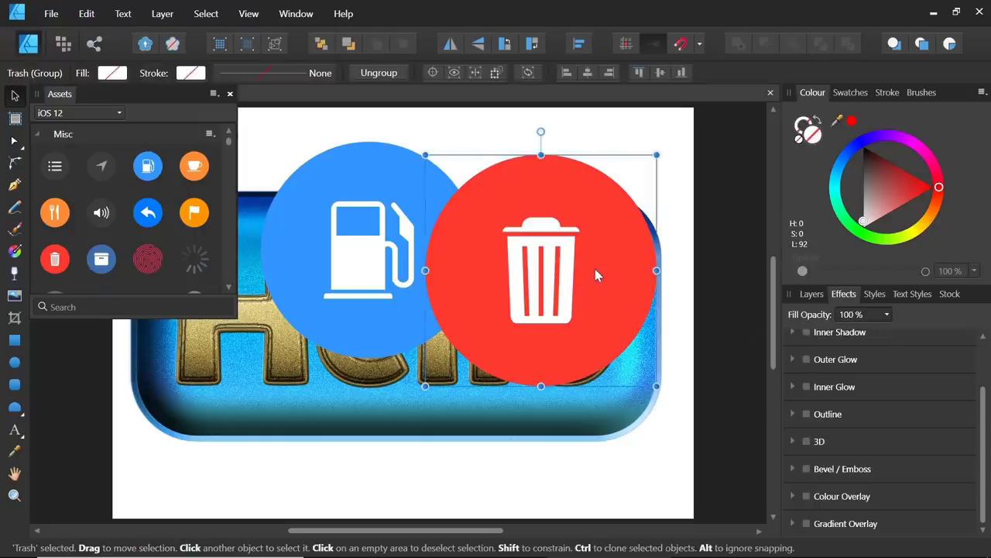
click(806, 469)
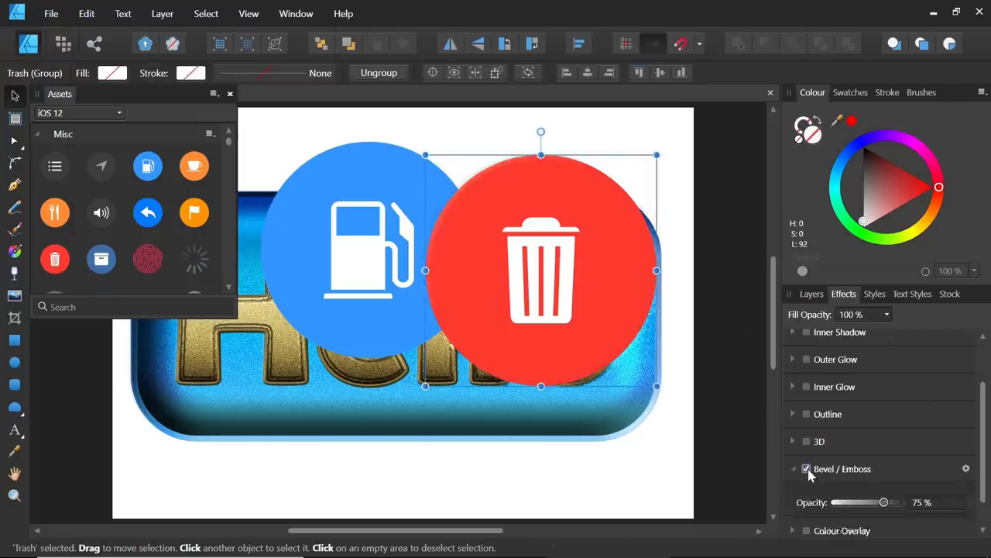
drag(859, 526, 895, 532)
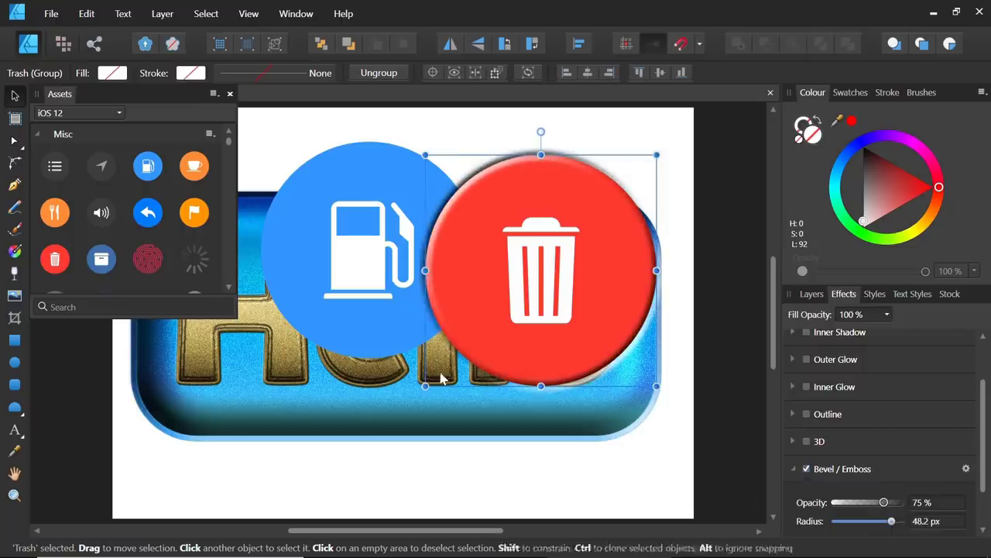
- Give the fuel-pump icon a 44.8 px Bevel / Emboss, then close the asset library
click(362, 337)
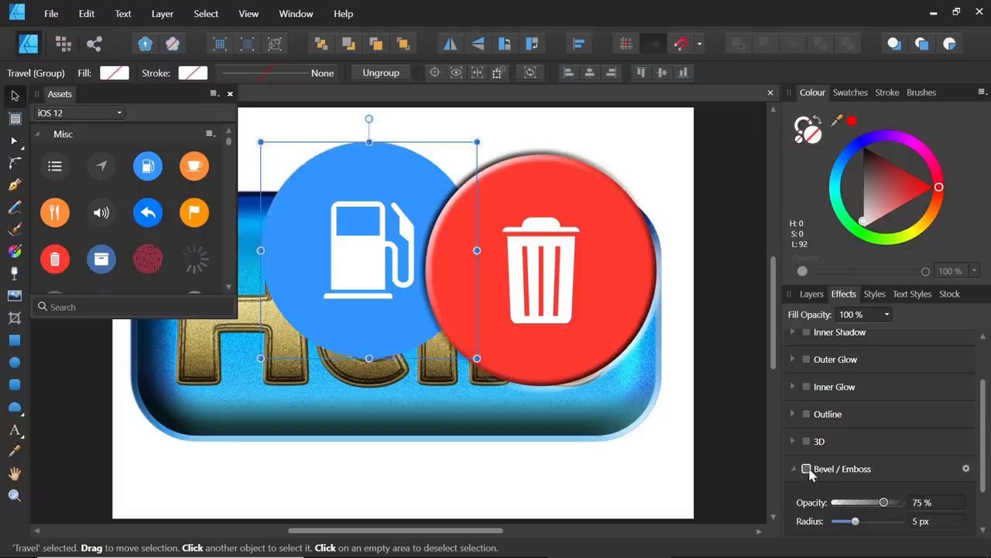
click(806, 468)
drag(855, 520, 889, 522)
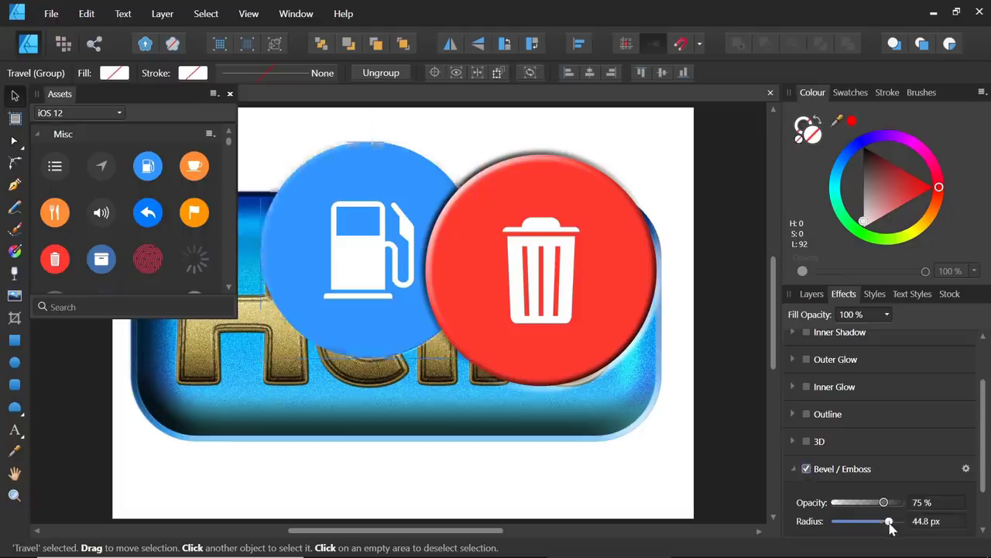
click(410, 474)
click(230, 93)
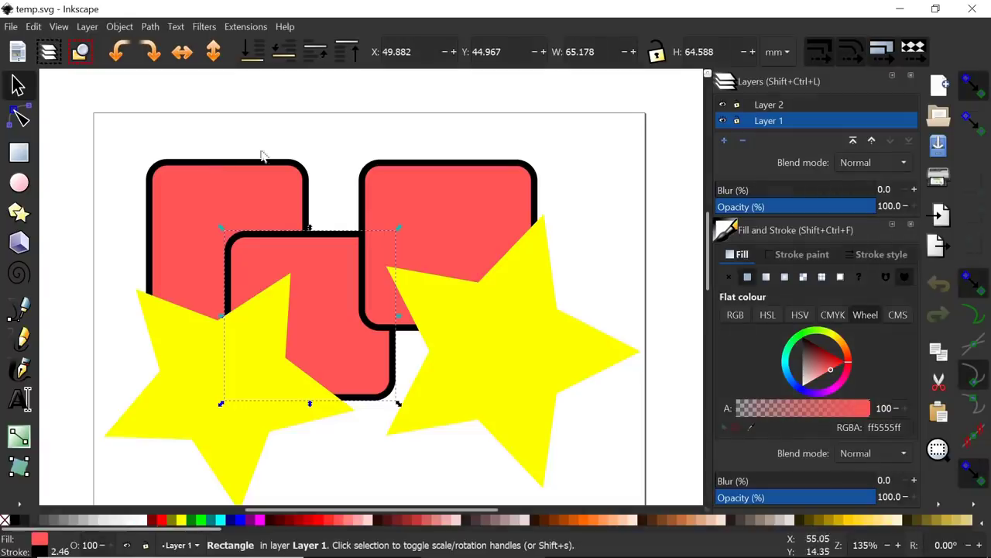
- Deselect the red rectangle in Inkscape and switch to Chrome's Illustrator pricing page
click(279, 151)
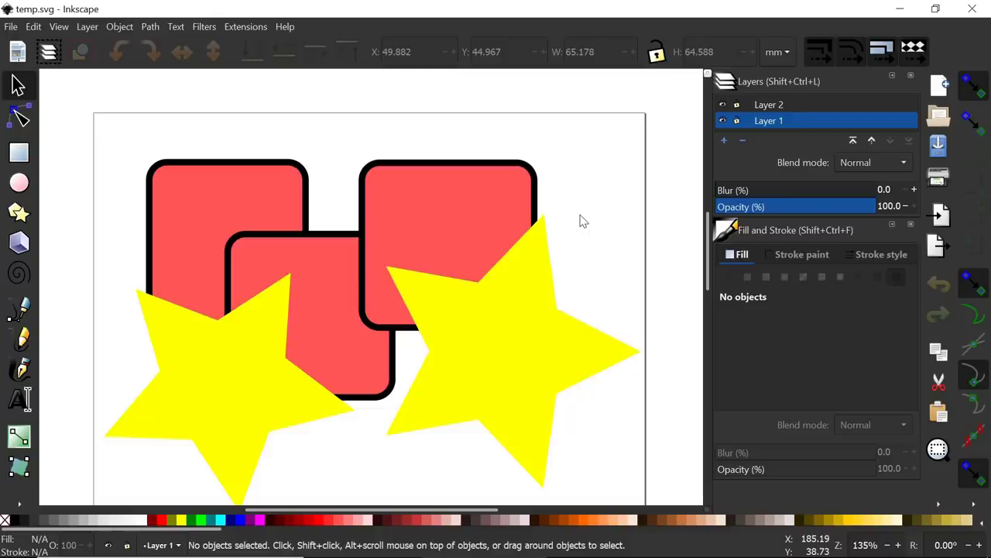
key(alt+Tab)
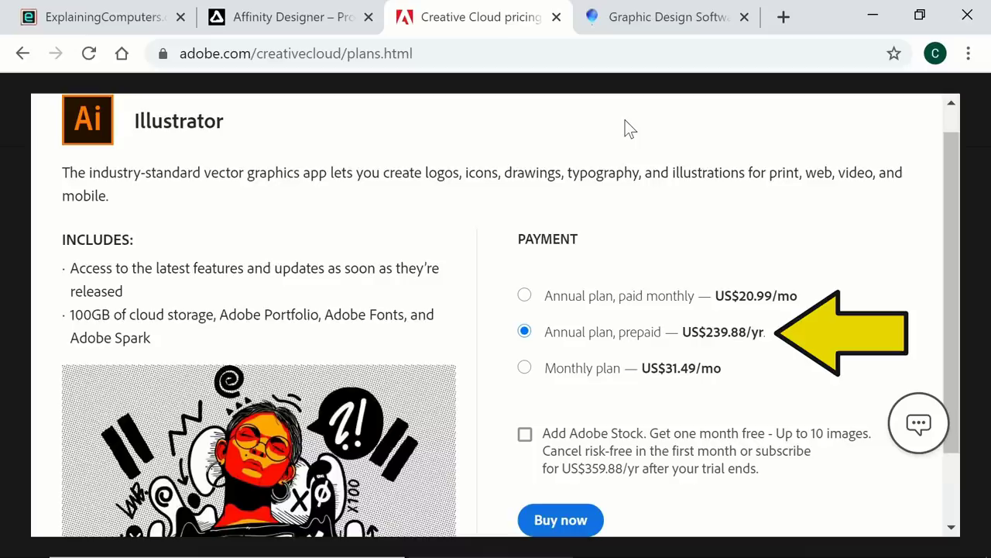
- View the CorelDRAW Standard 2020 page at £315.00, then open Affinity Designer's File menu
click(640, 28)
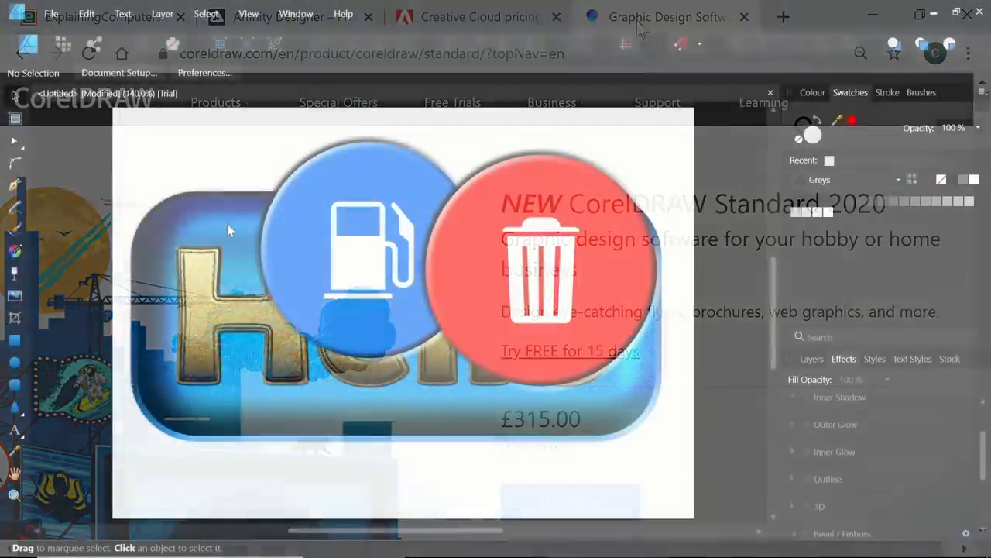
click(51, 13)
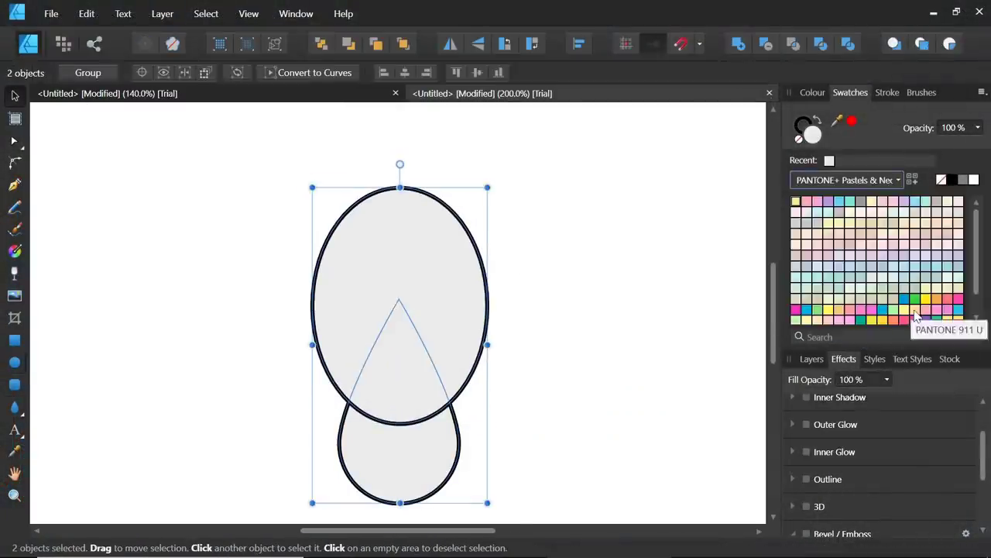
- Fill the body peach and add two eye ellipses with black pupils
click(916, 316)
drag(354, 268, 395, 346)
drag(402, 273, 446, 346)
drag(174, 302, 225, 350)
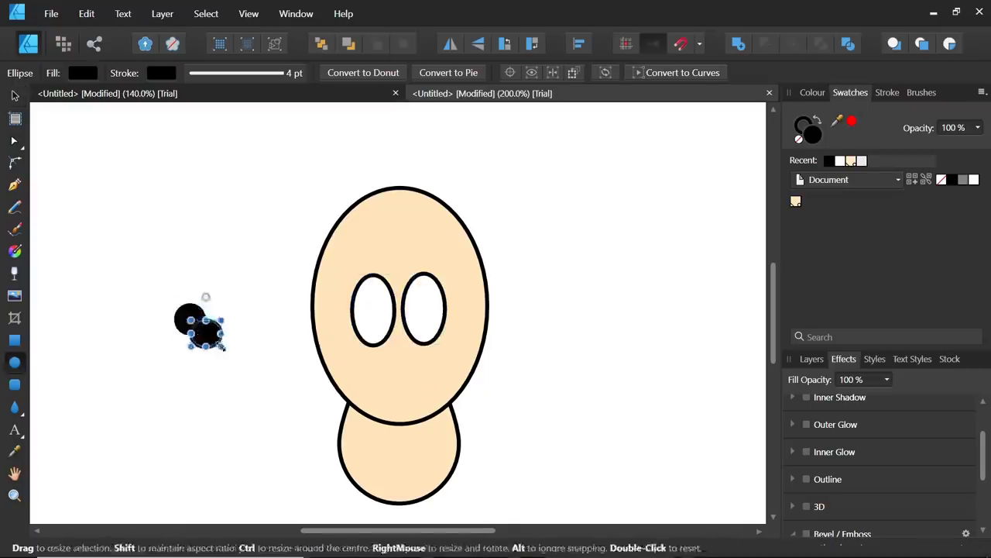
drag(190, 320, 364, 325)
drag(205, 333, 412, 329)
click(259, 365)
- Draw a U-shaped nose curve with the Pen tool
click(411, 327)
key(p)
drag(130, 284, 131, 256)
drag(143, 326, 182, 326)
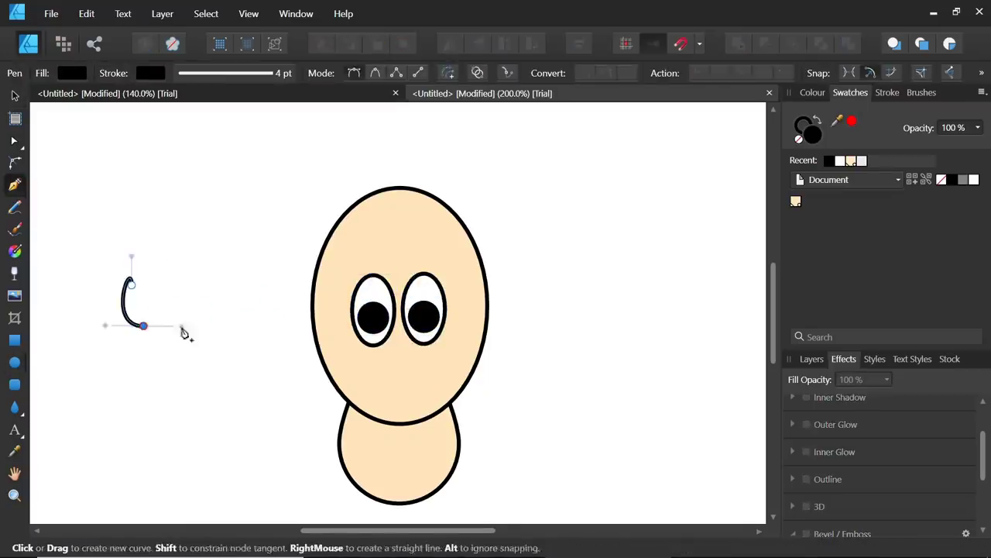
click(17, 142)
mouse_move(165, 283)
mouse_down()
mouse_move(156, 266)
mouse_move(418, 335)
mouse_up()
click(70, 140)
key(v)
- Draw a smiling mouth curve below the nose
key(p)
click(105, 320)
click(17, 142)
mouse_move(140, 323)
mouse_down()
mouse_move(147, 315)
mouse_move(401, 391)
mouse_up()
click(70, 143)
- Add black ellipses on the head as hair, duplicated for both sides
key(m)
mouse_move(243, 131)
mouse_down()
mouse_move(339, 219)
mouse_move(339, 233)
mouse_up()
drag(488, 169, 657, 266)
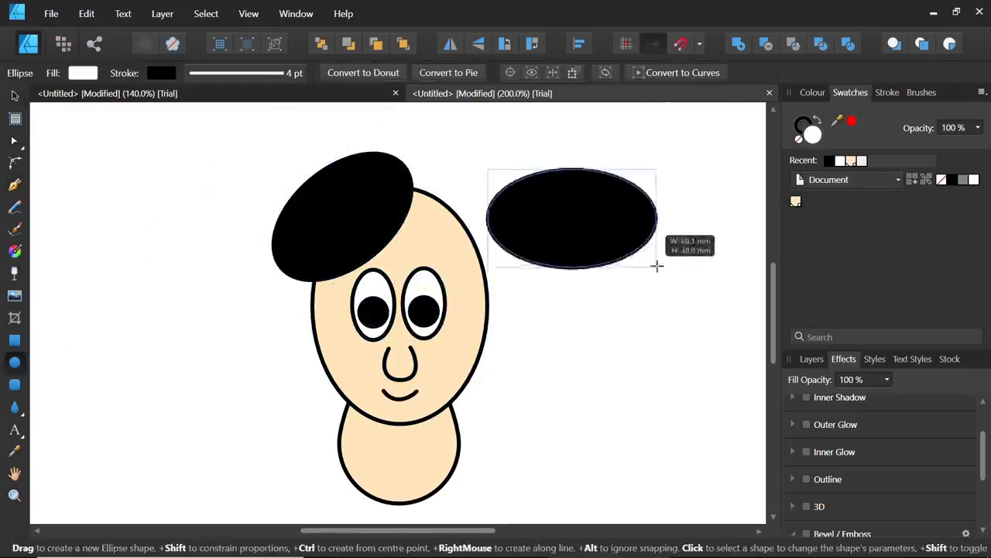
key(v)
drag(572, 217, 377, 312)
drag(265, 398, 255, 393)
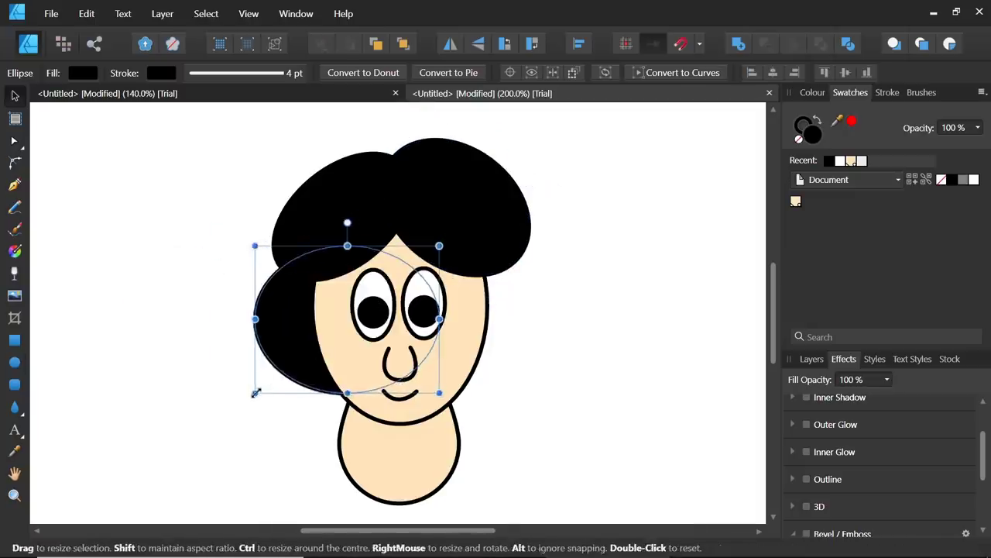
key(ctrl+j)
drag(347, 319, 454, 318)
click(582, 412)
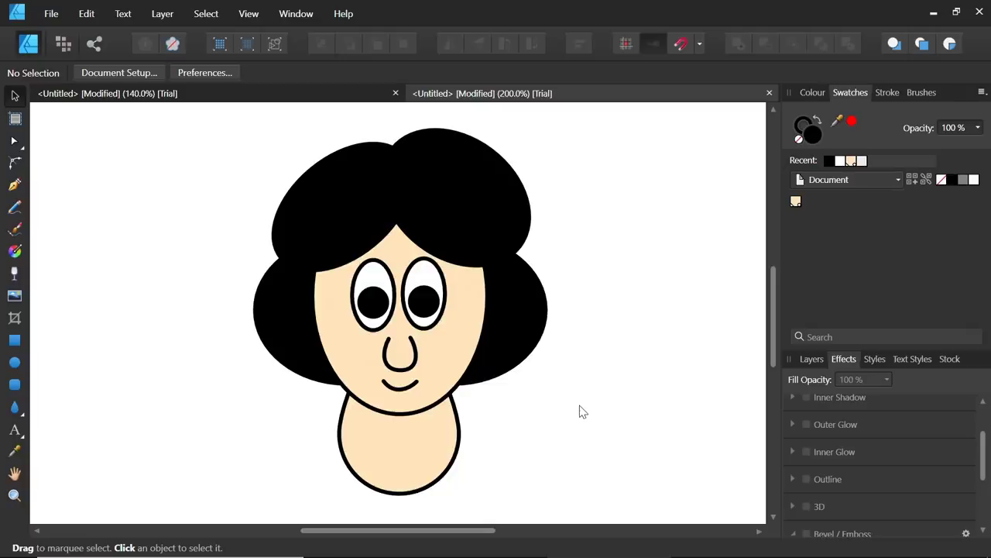
- Open the recent file Mr_Scissors_Standing.ai and zoom to 75%
click(51, 13)
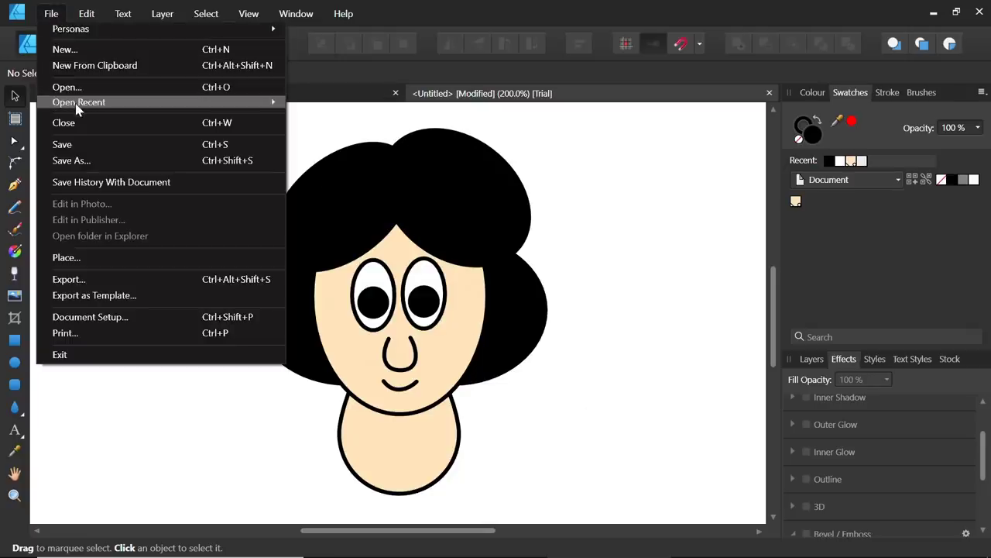
mouse_move(230, 110)
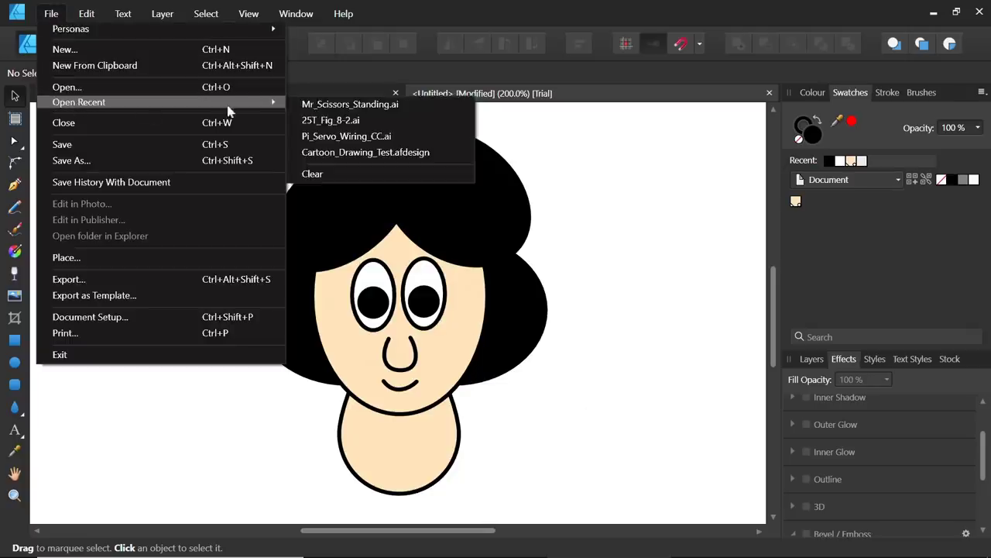
click(349, 114)
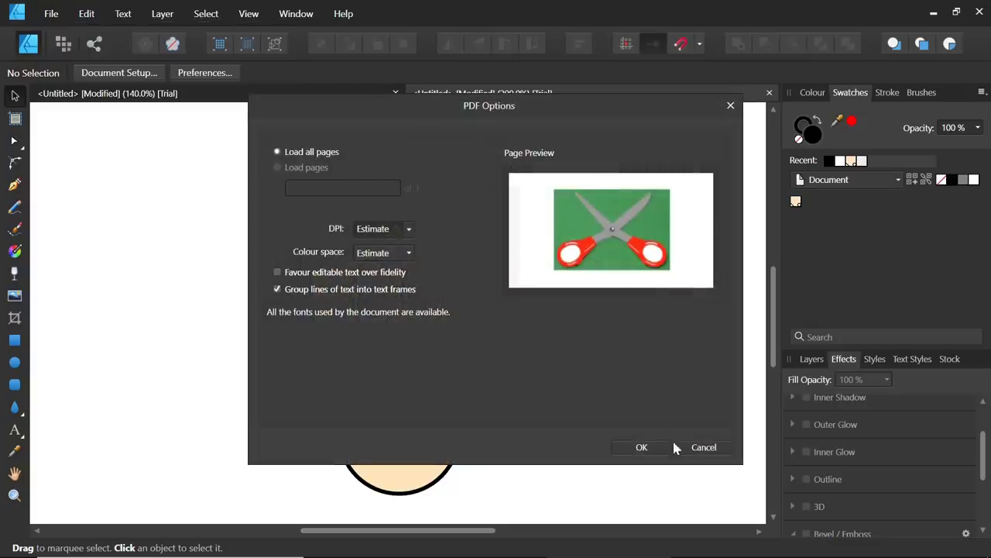
click(639, 447)
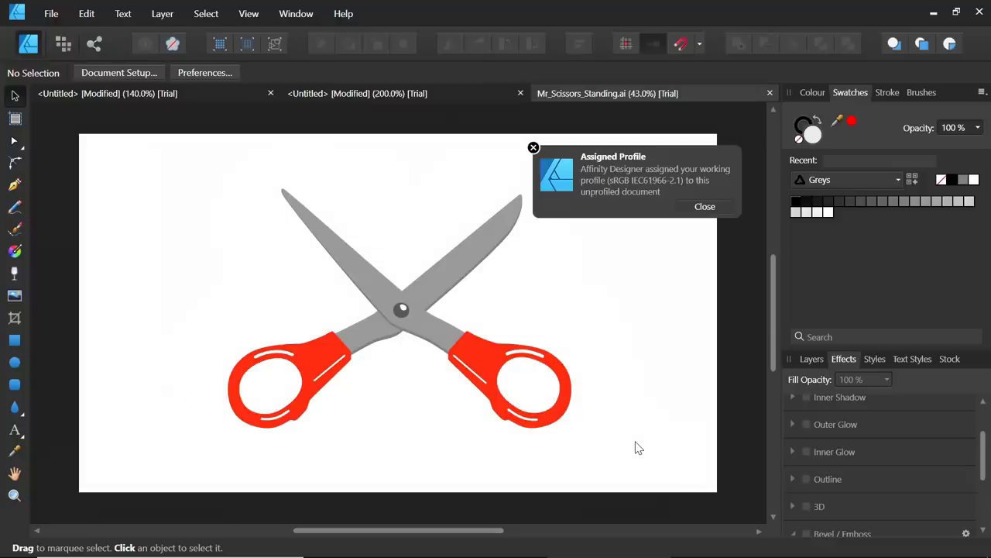
key(ctrl+plus)
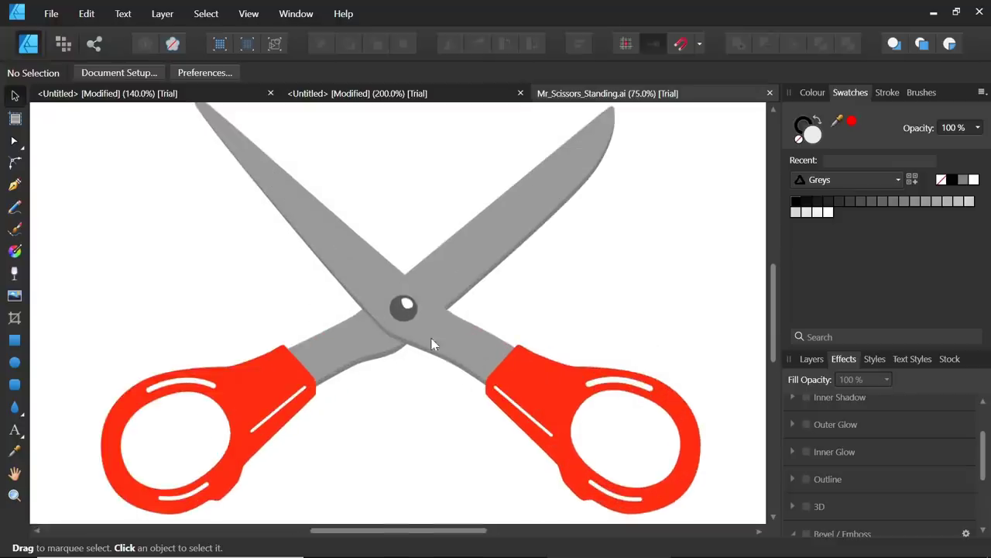
- Recolour the left blade beige from the PANTONE+ Pastels & Neons swatches
click(348, 252)
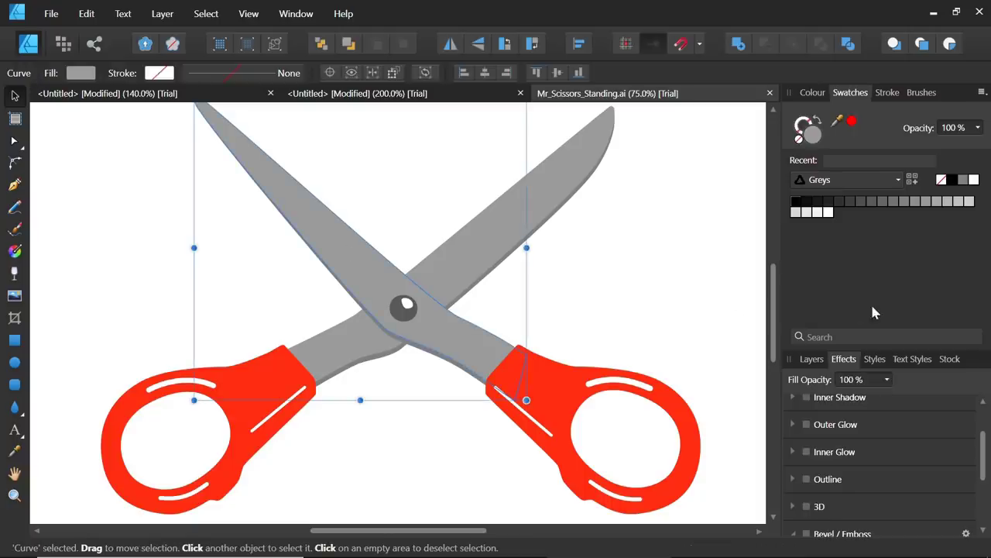
click(897, 181)
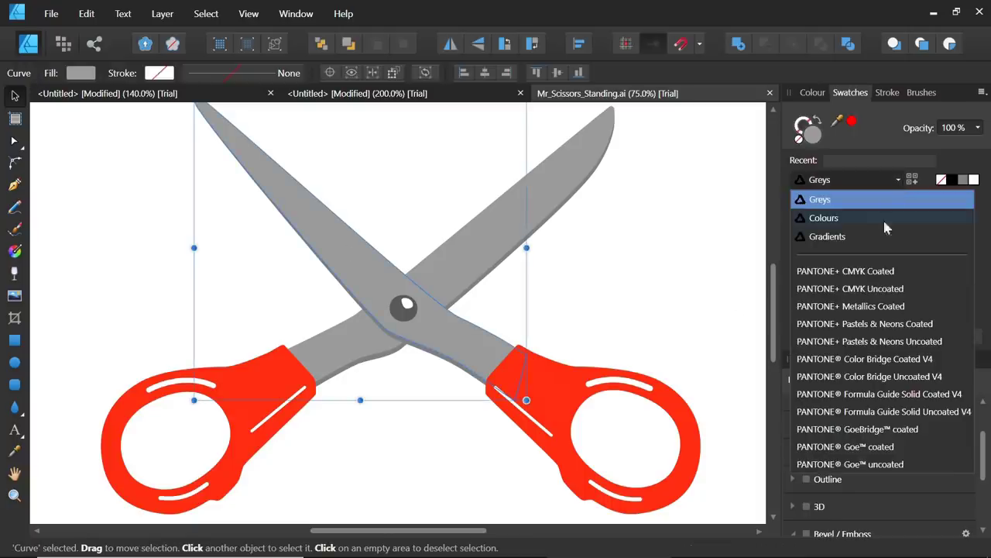
click(878, 341)
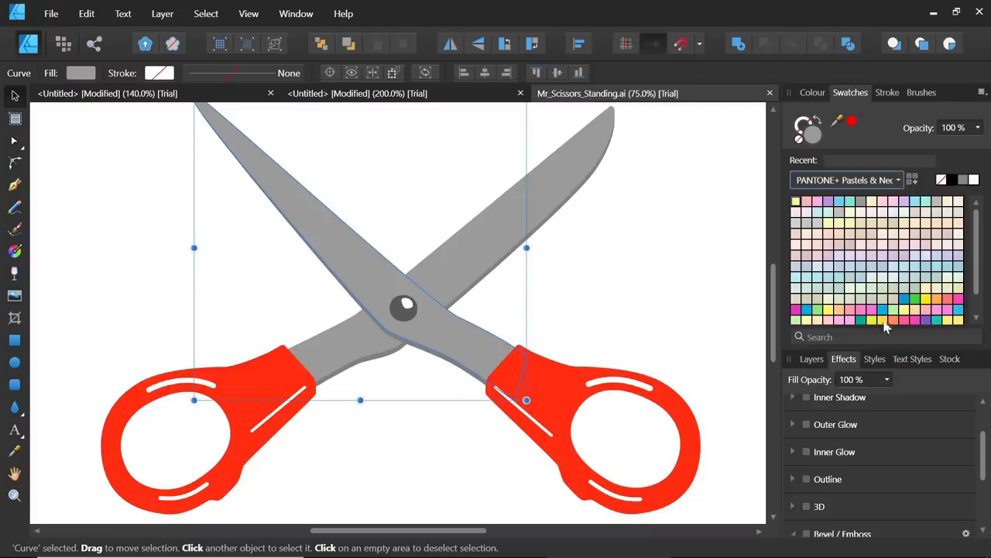
click(898, 302)
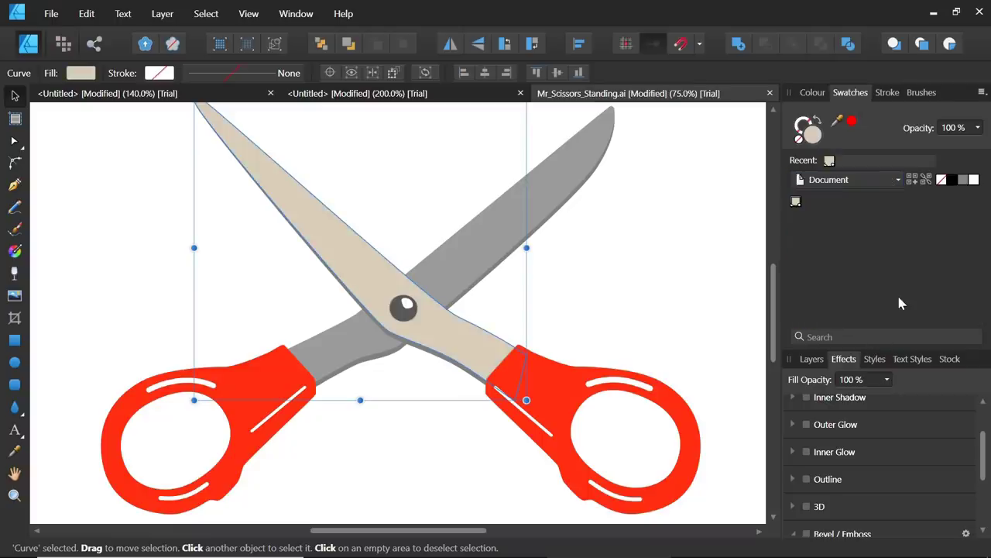
click(661, 294)
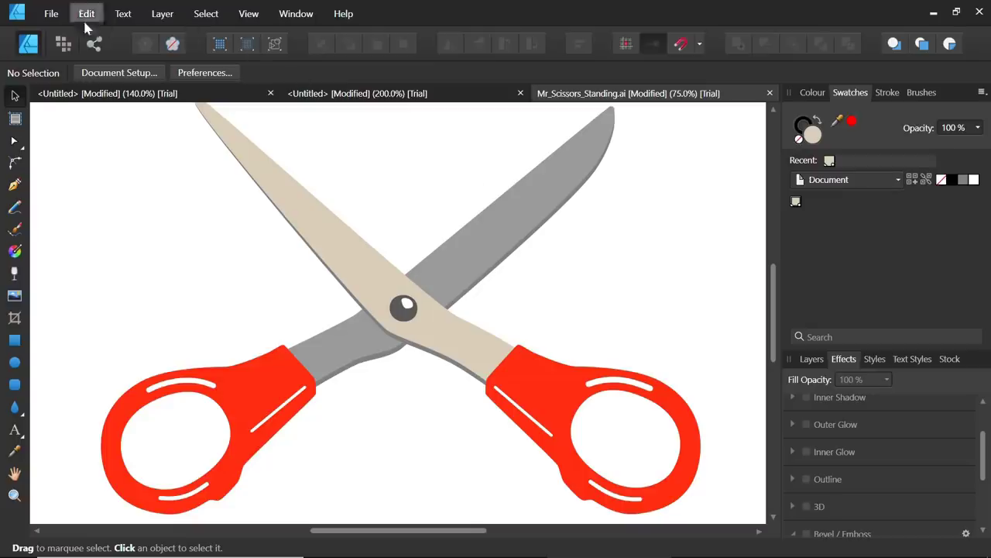
- Check the .afdesign format in Save As, cancel without saving, and reopen the File menu
click(53, 20)
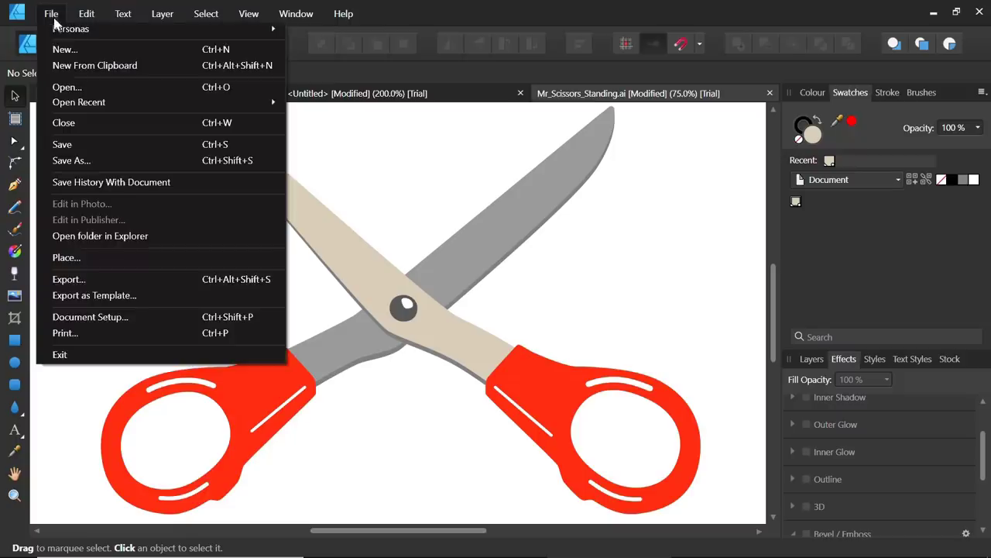
click(77, 162)
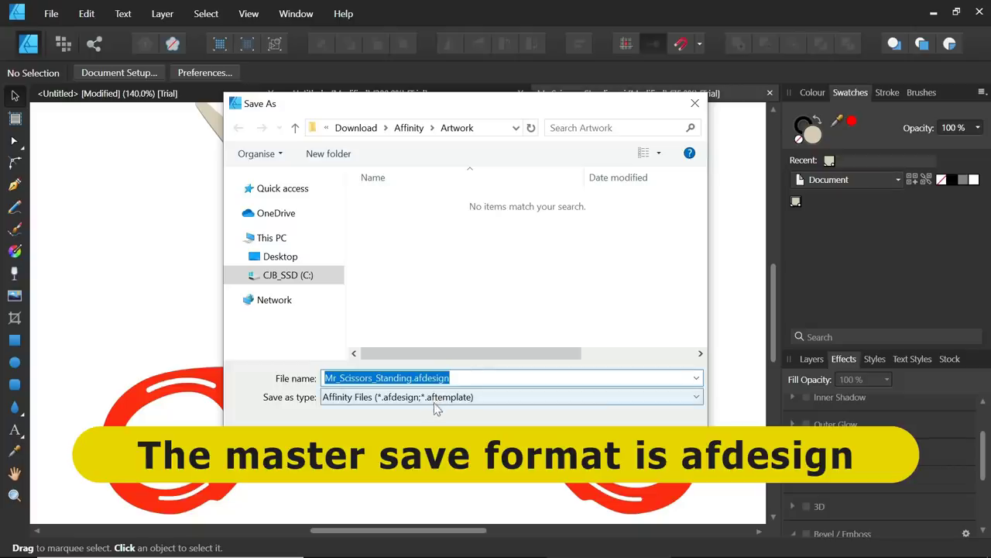
click(668, 437)
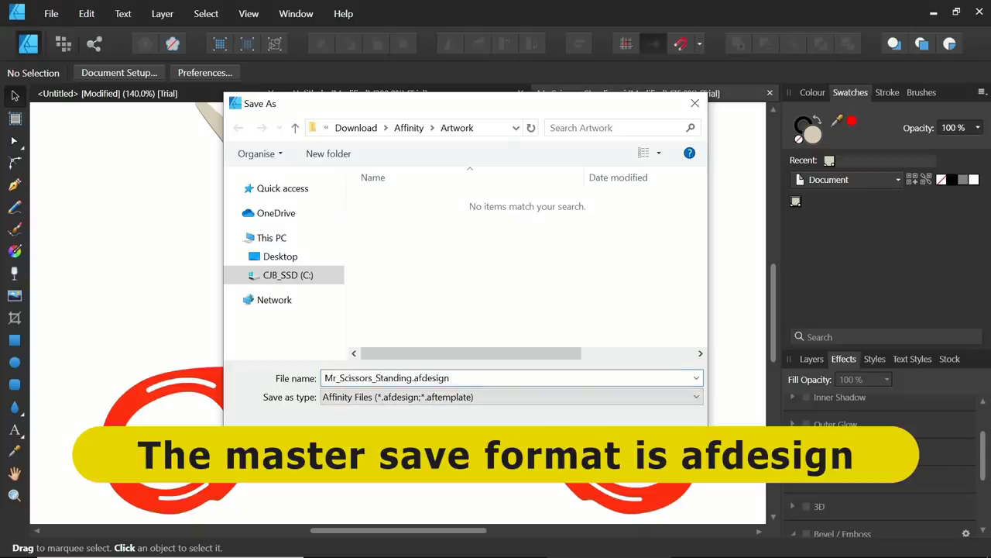
click(56, 16)
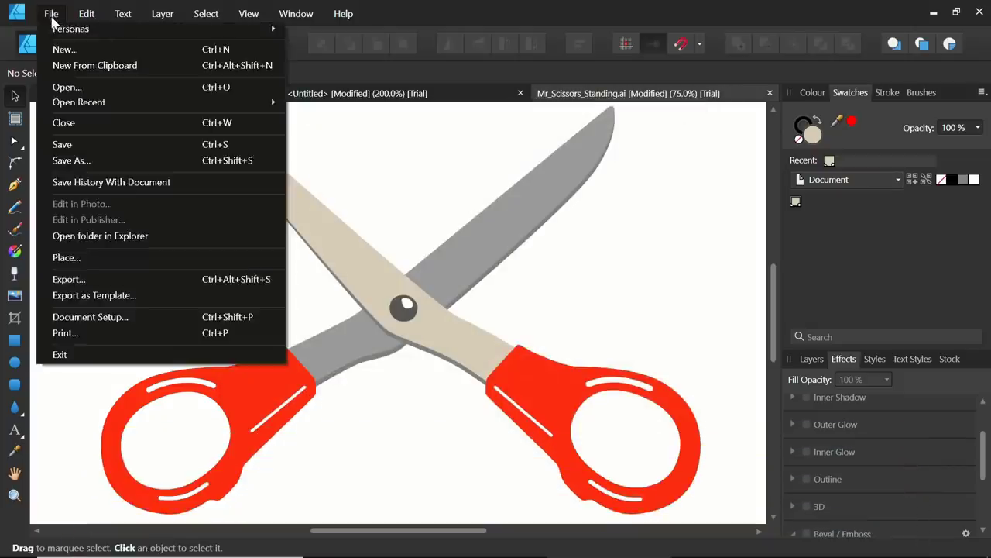
- Compare the TIFF, GIF and JPEG export options, settling on PNG
click(77, 279)
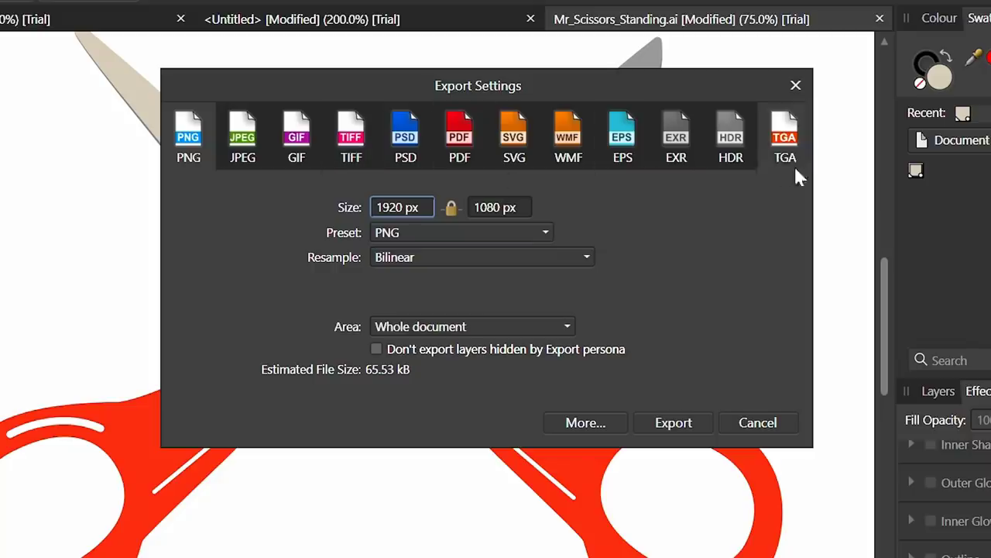
click(369, 138)
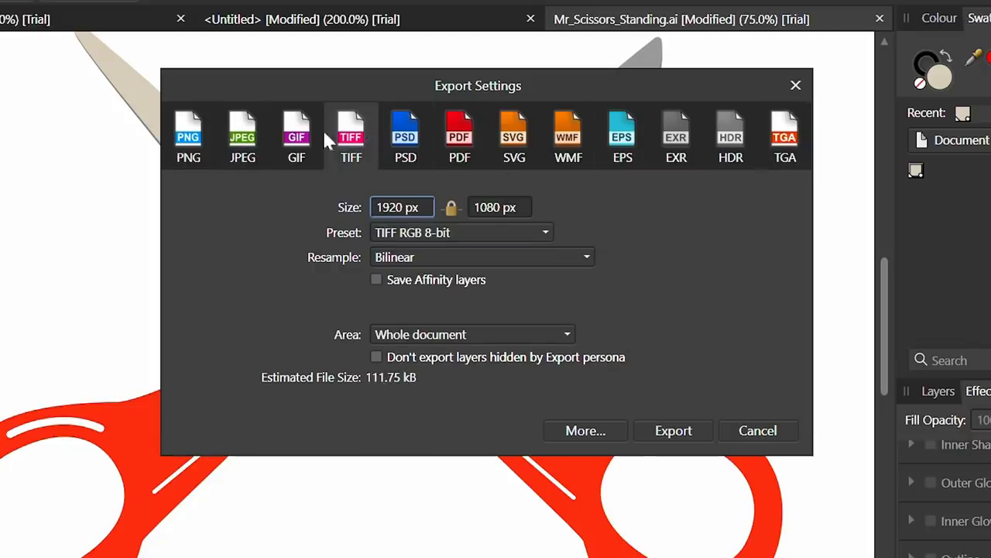
click(302, 137)
click(255, 147)
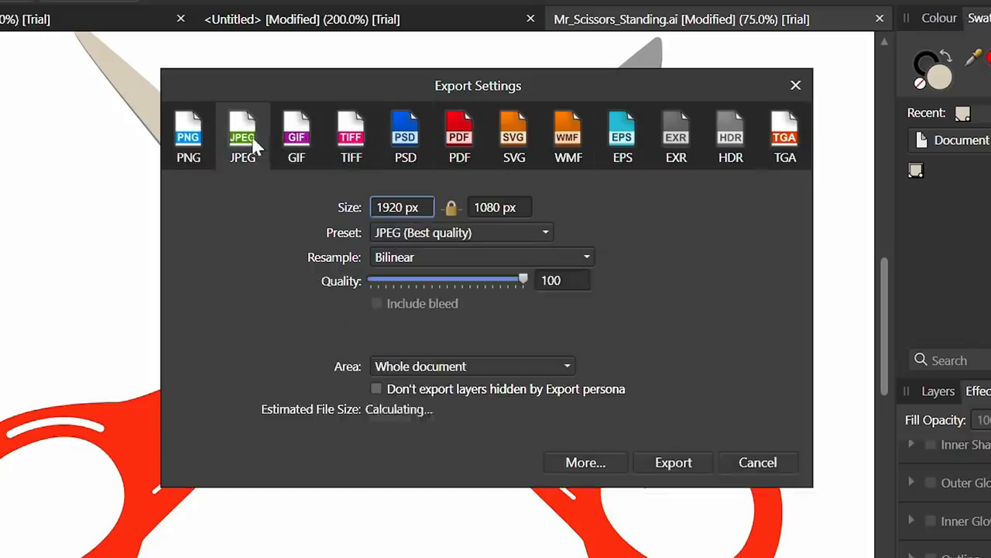
click(198, 145)
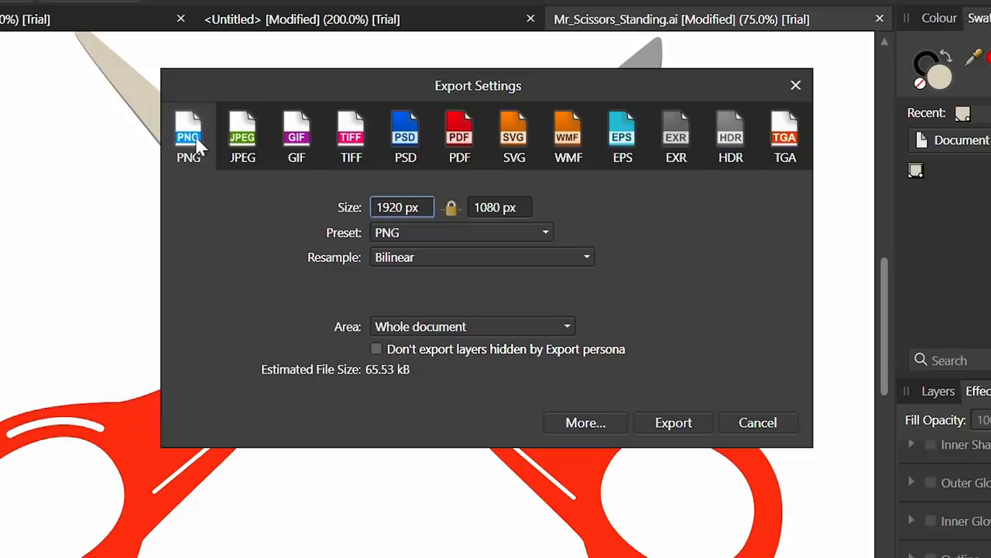
- Browse the PNG export presets in the More settings, then close the dialogs
click(571, 422)
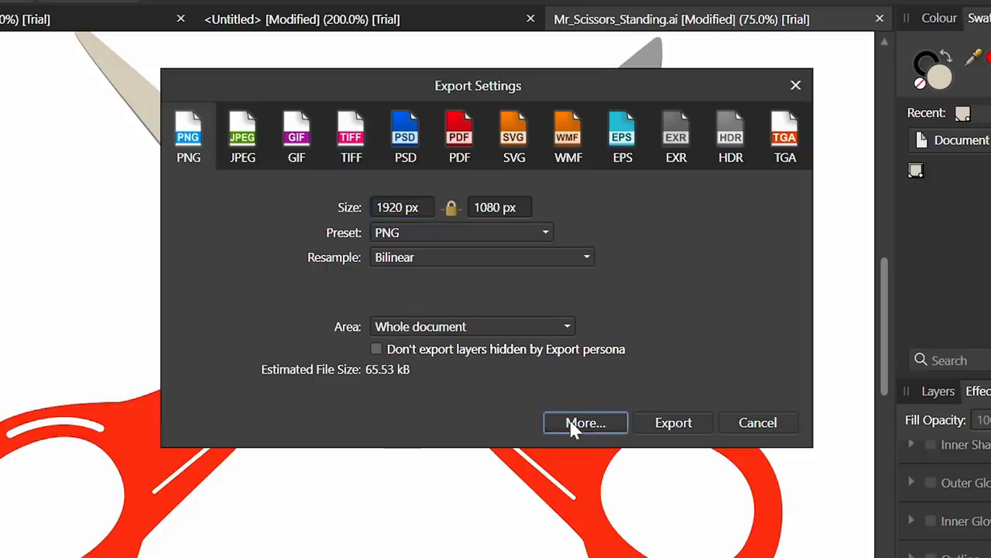
click(571, 68)
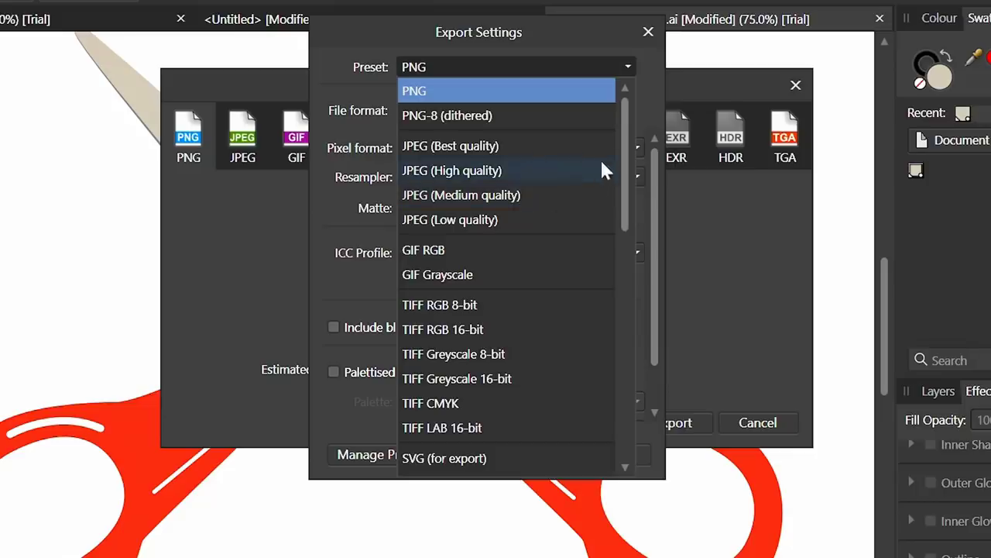
drag(627, 146, 623, 239)
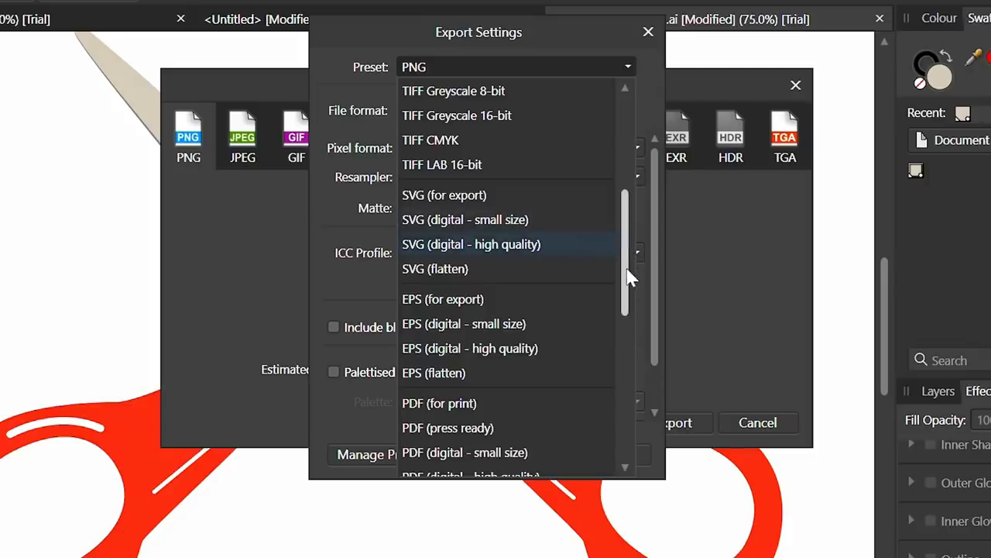
drag(629, 277, 606, 180)
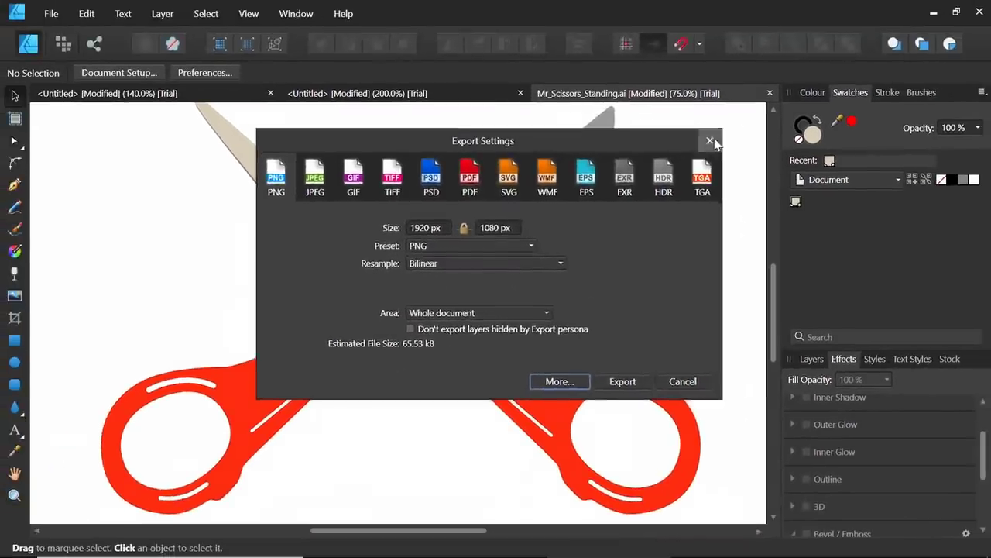
click(796, 85)
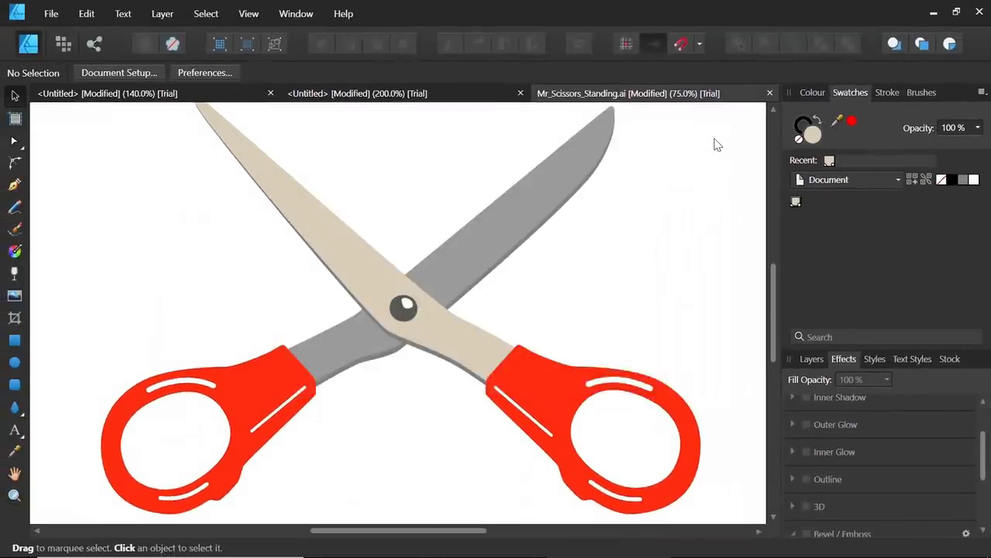